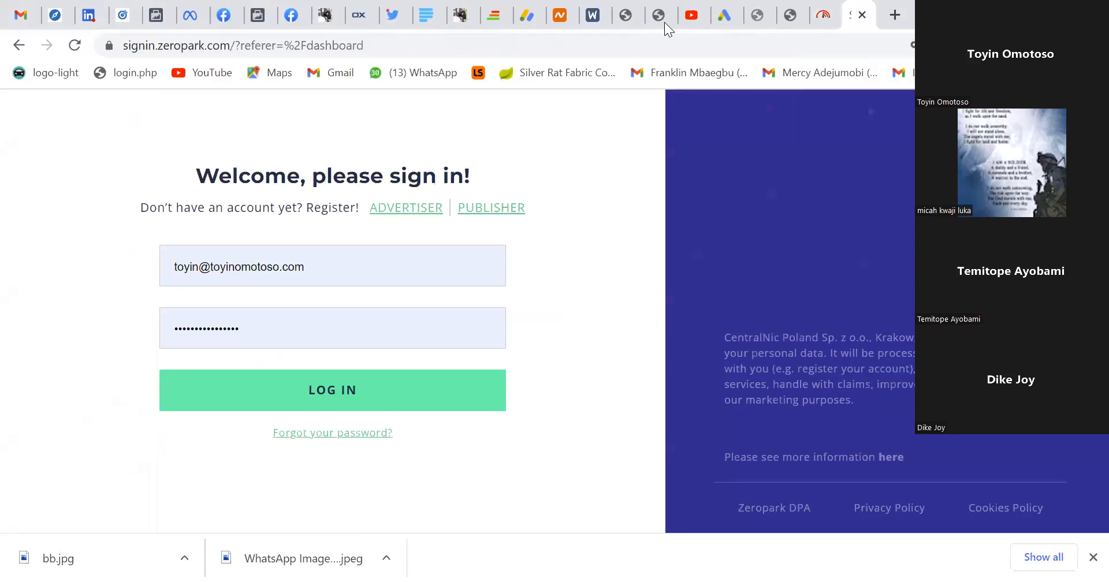
Load the Expertnaire account dashboard at app.expertnaire.com in the current browser tab.
left_click(793, 41)
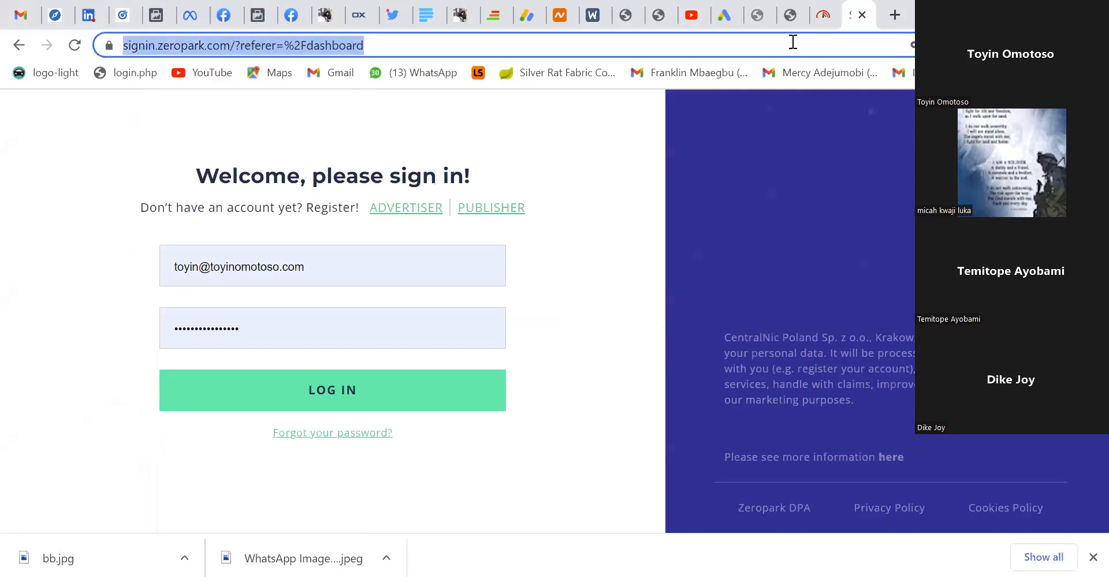
type("ex")
key("Return")
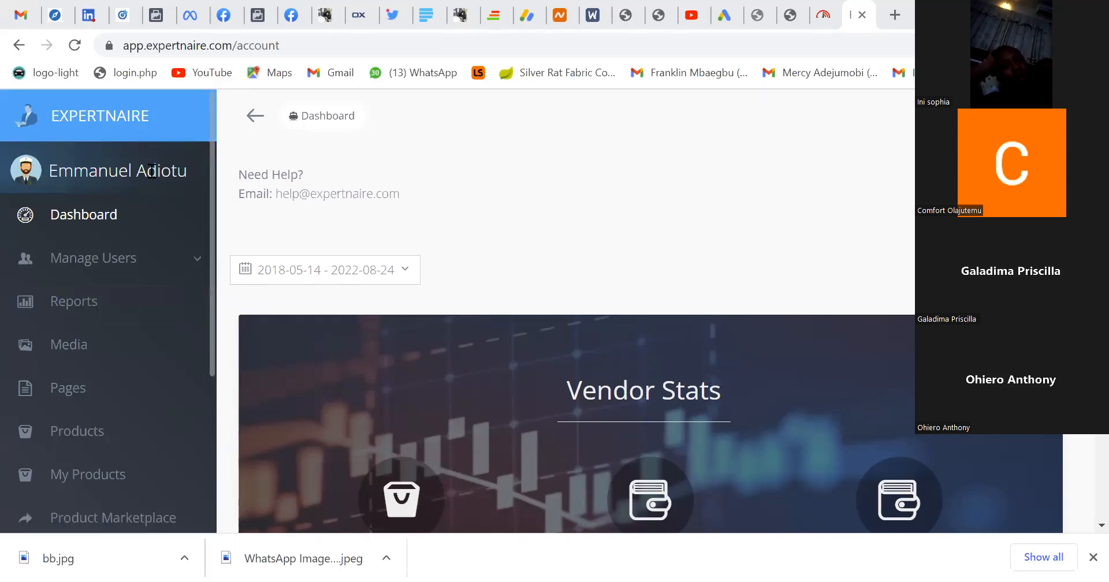
Open the Product Marketplace from the Expertnaire account dashboard.
scroll(151, 173, "down", 2)
scroll(149, 190, "up", 2)
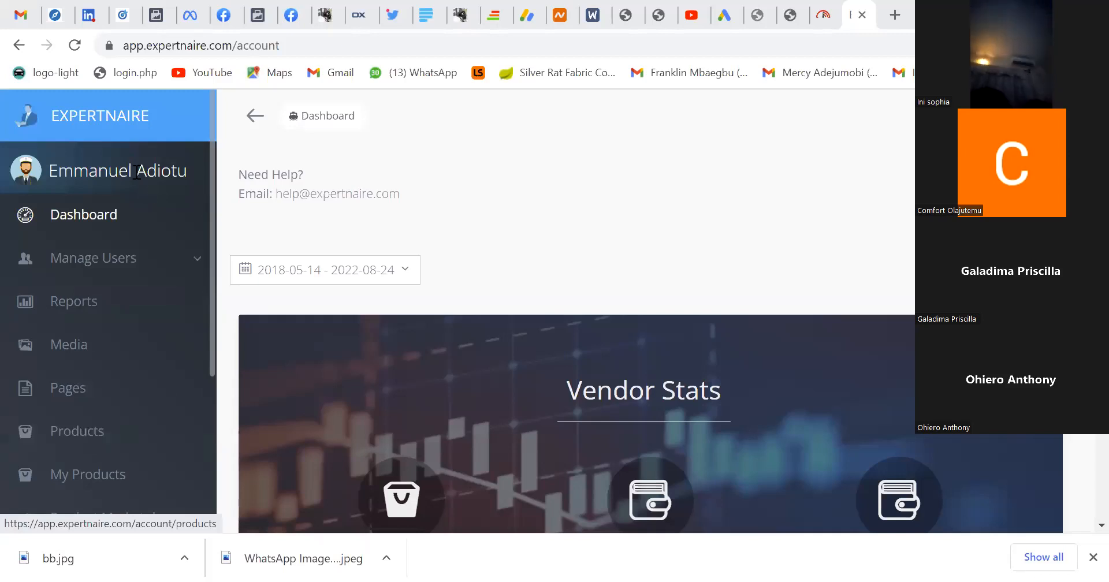
scroll(136, 190, "down", 2)
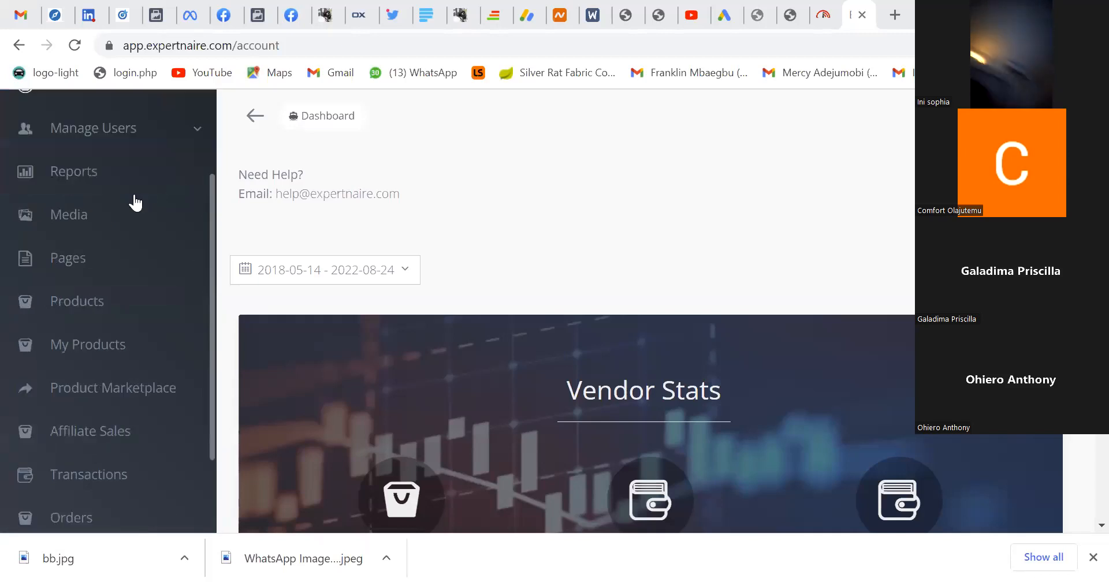
scroll(136, 286, "down", 2)
left_click(137, 281)
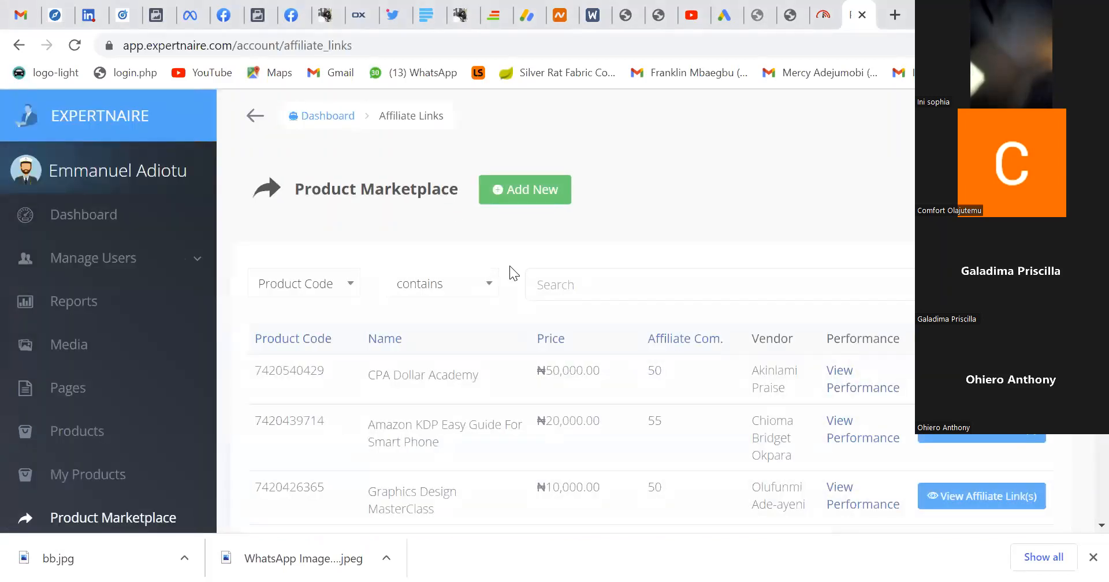
Look over the first page of marketplace products and go to page 2 of the list.
scroll(510, 266, "down", 6)
scroll(509, 266, "up", 6)
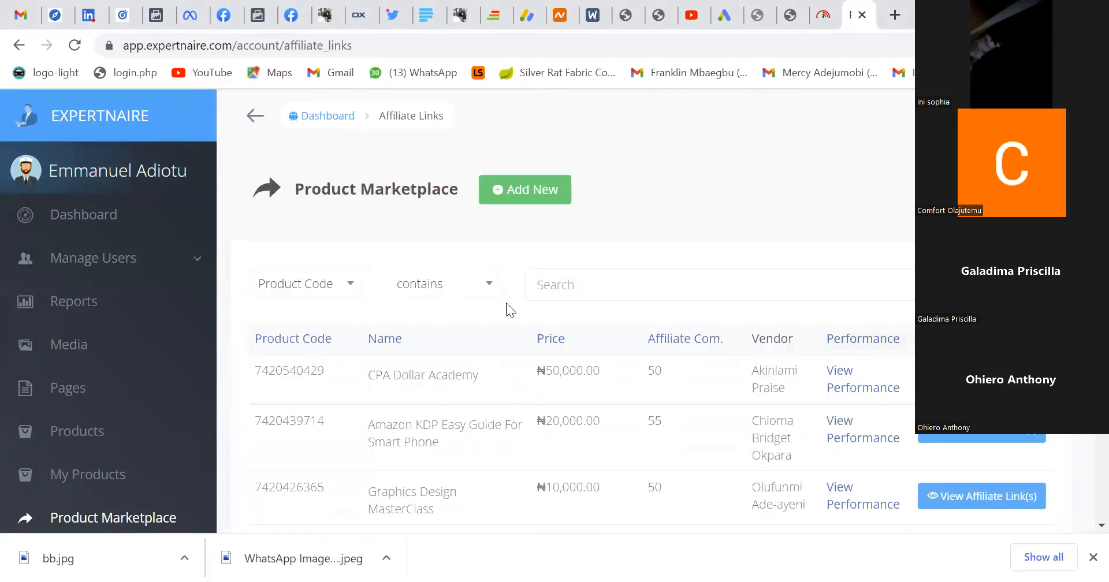
scroll(505, 303, "down", 15)
left_click(778, 380)
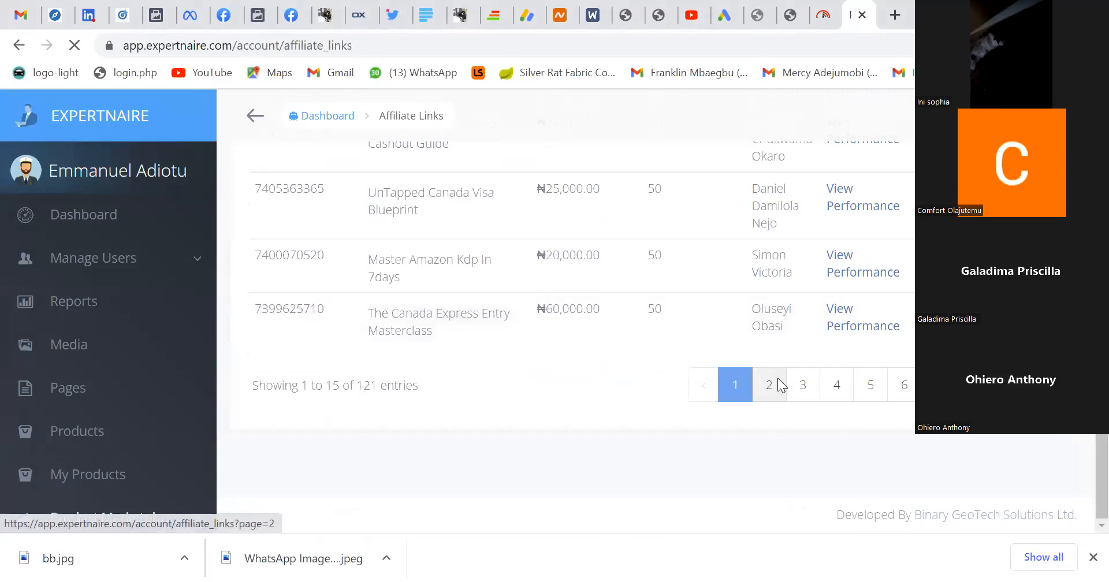
Look through the products on page 2 of the marketplace and go on to page 3.
scroll(732, 298, "down", 4)
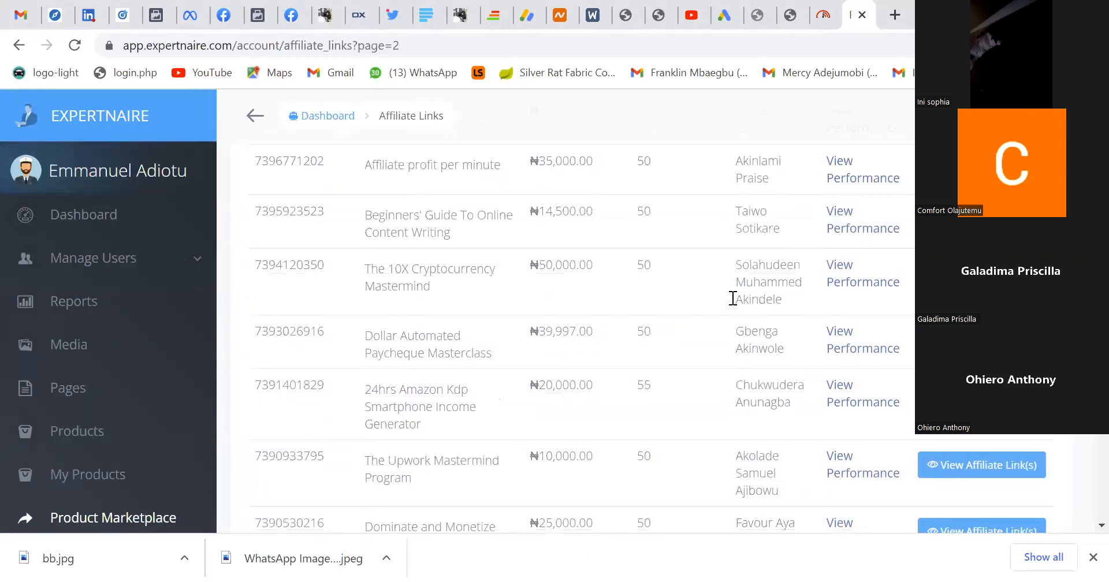
scroll(732, 298, "down", 6)
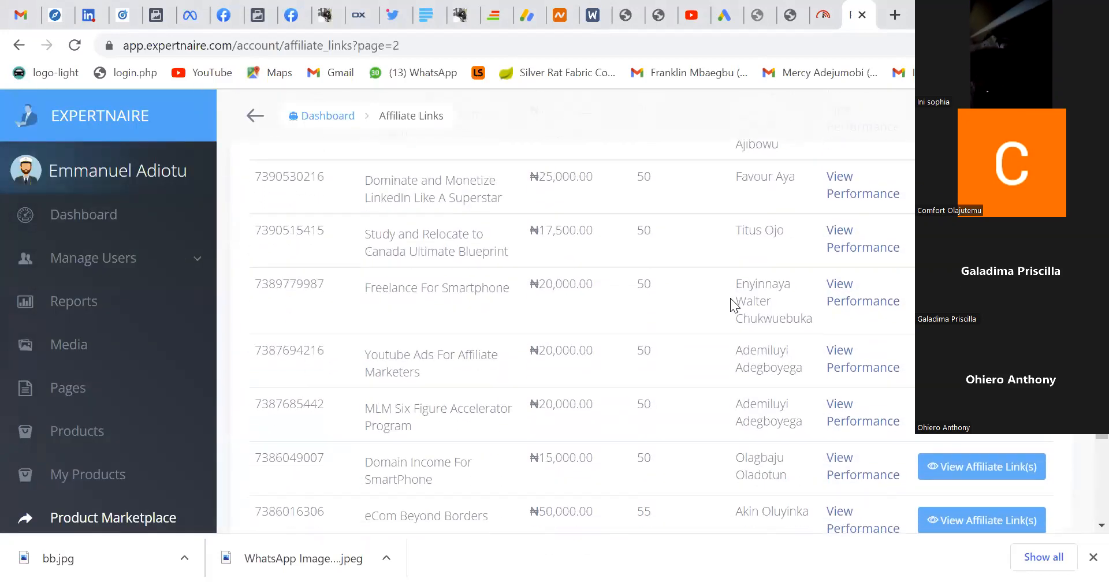
scroll(730, 298, "down", 5)
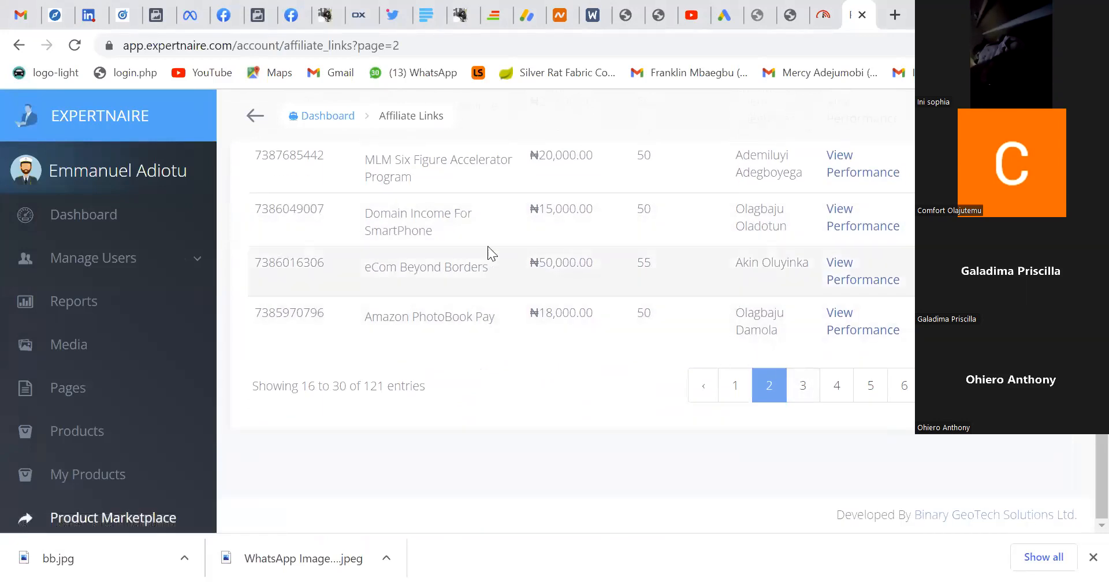
scroll(567, 266, "up", 1)
scroll(567, 266, "up", 10)
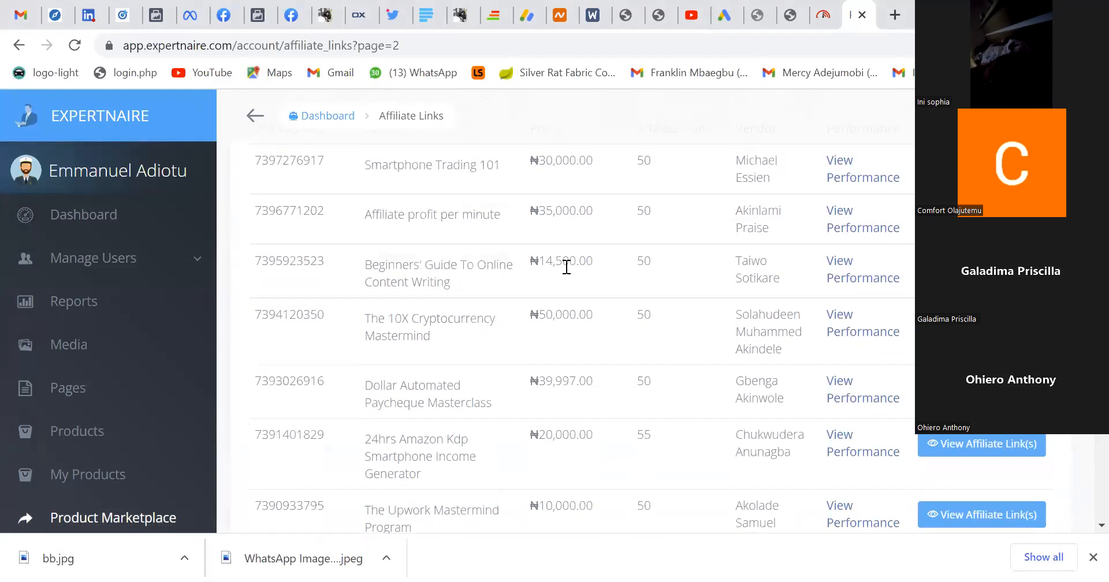
scroll(743, 303, "down", 10)
left_click(804, 392)
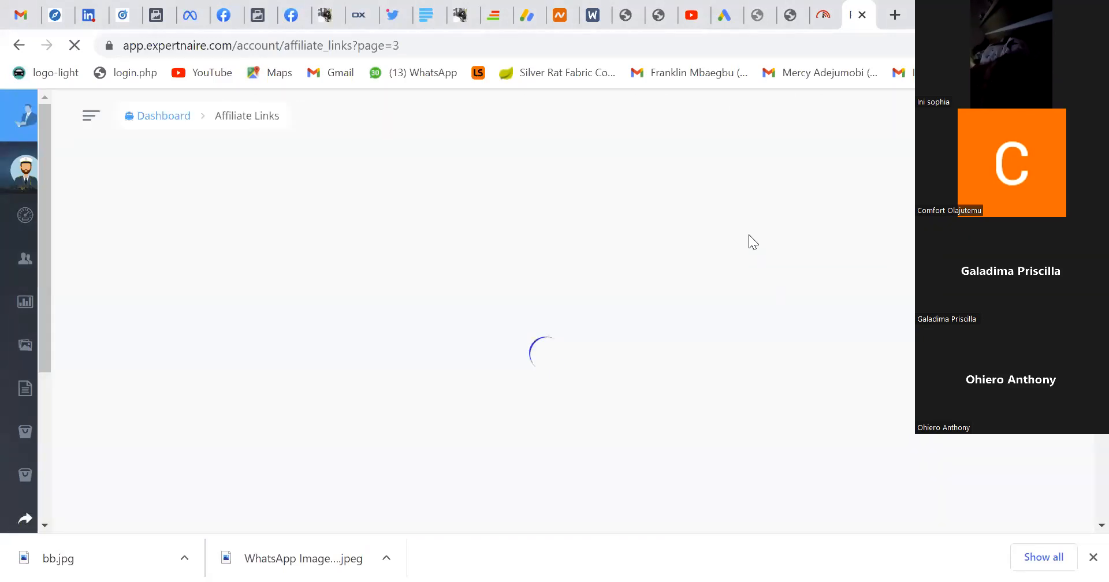
Open the affiliate link details of the Expertnaire Affiliate Summit 2022 product and copy its affiliate link.
scroll(748, 235, "down", 3)
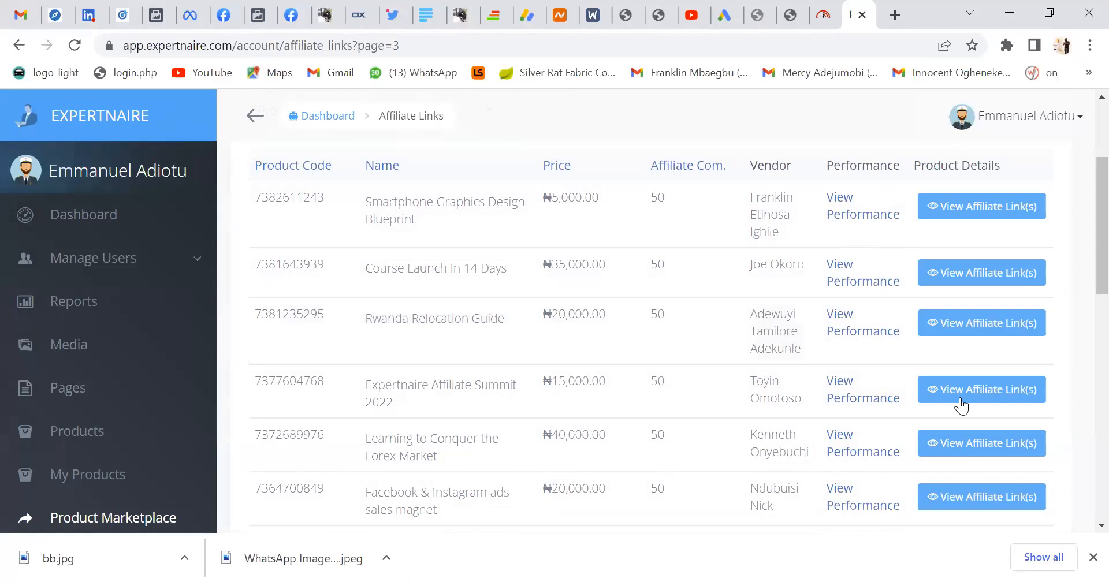
left_click(961, 390)
left_click_drag(678, 283, 386, 301)
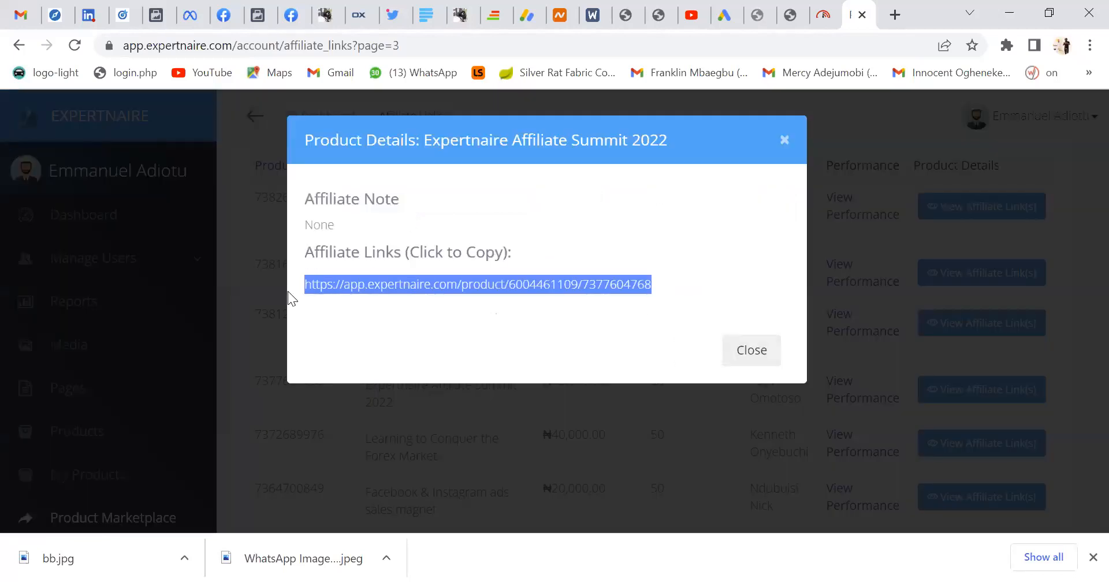
Open the copied affiliate link in a new browser tab to load the summit's sales page.
left_click(894, 14)
key("ctrl+v")
key("Return")
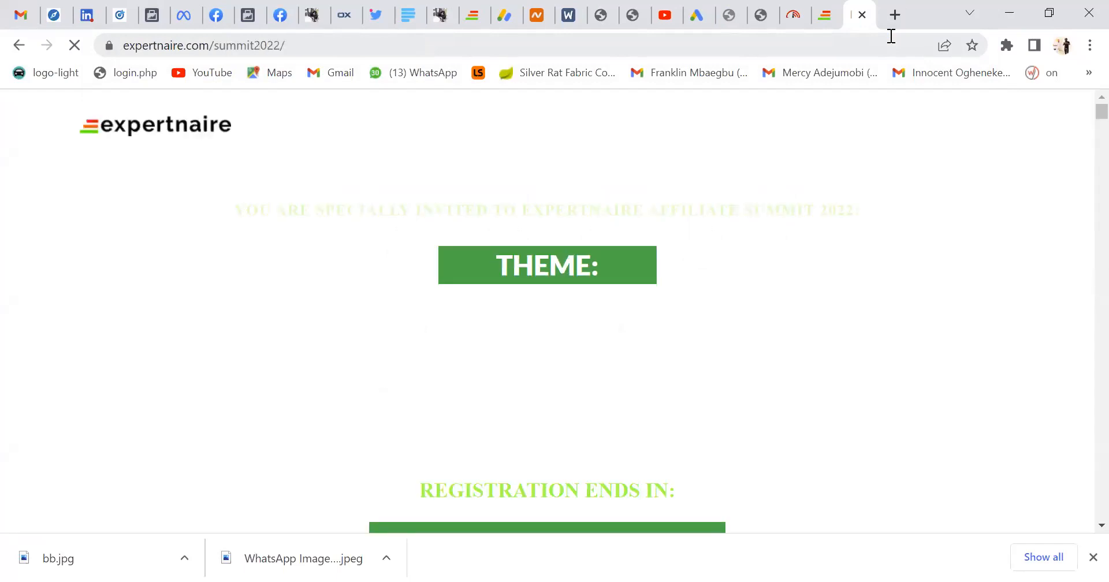
Examine the summit sales page, from the event introduction through the profiles of the speakers and their topics.
scroll(838, 282, "down", 1)
scroll(839, 283, "down", 20)
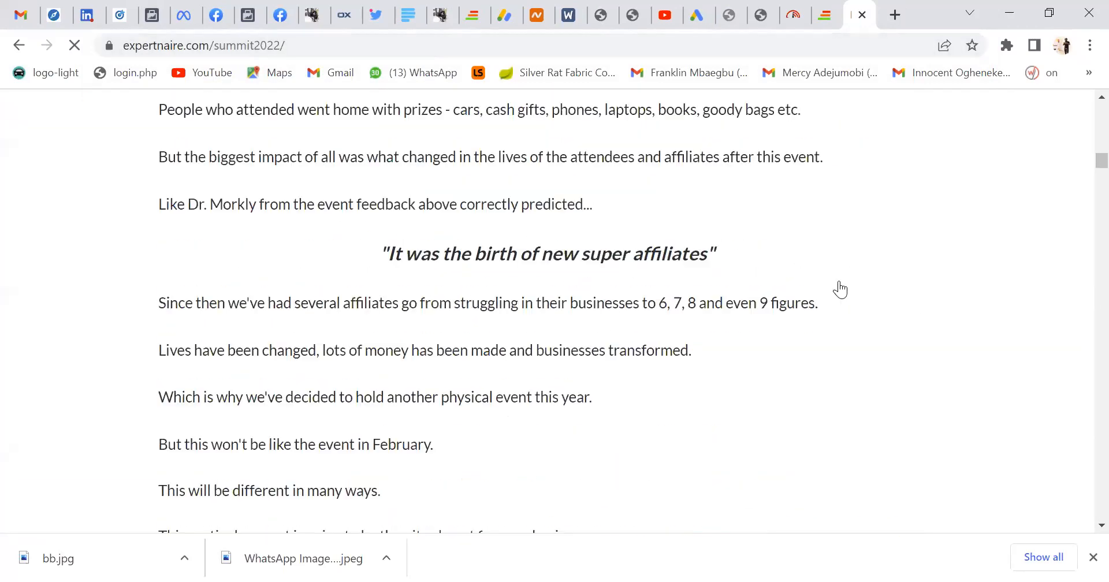
scroll(840, 289, "down", 15)
scroll(843, 278, "down", 16)
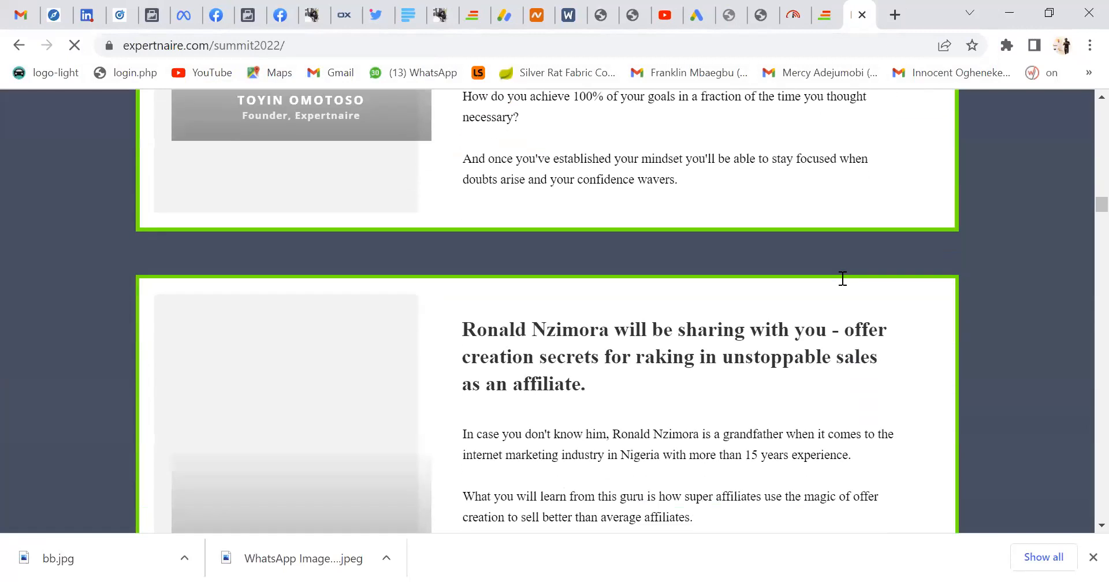
scroll(842, 279, "down", 2)
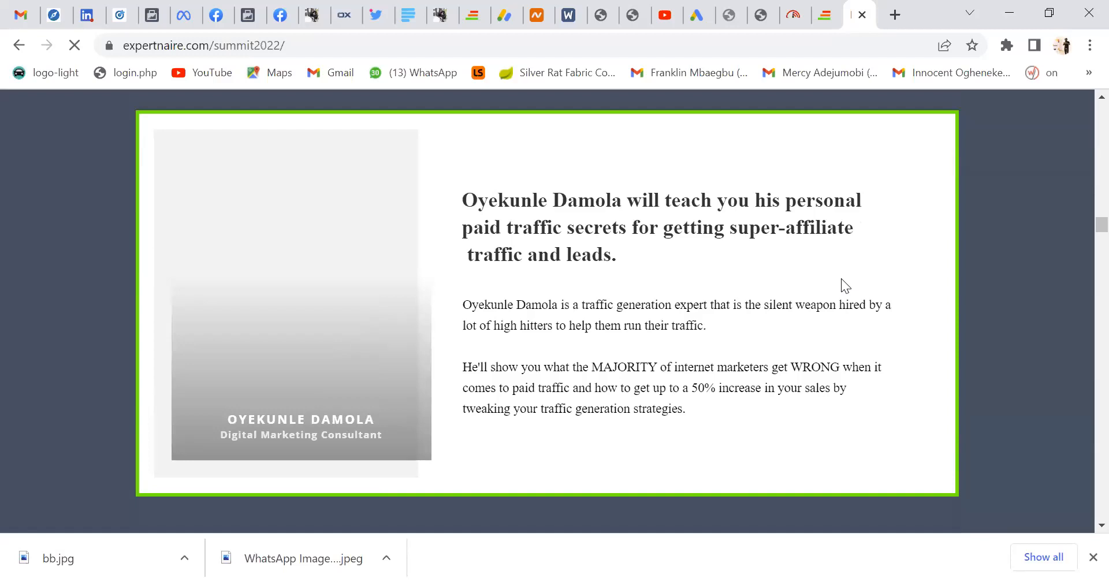
scroll(841, 279, "down", 8)
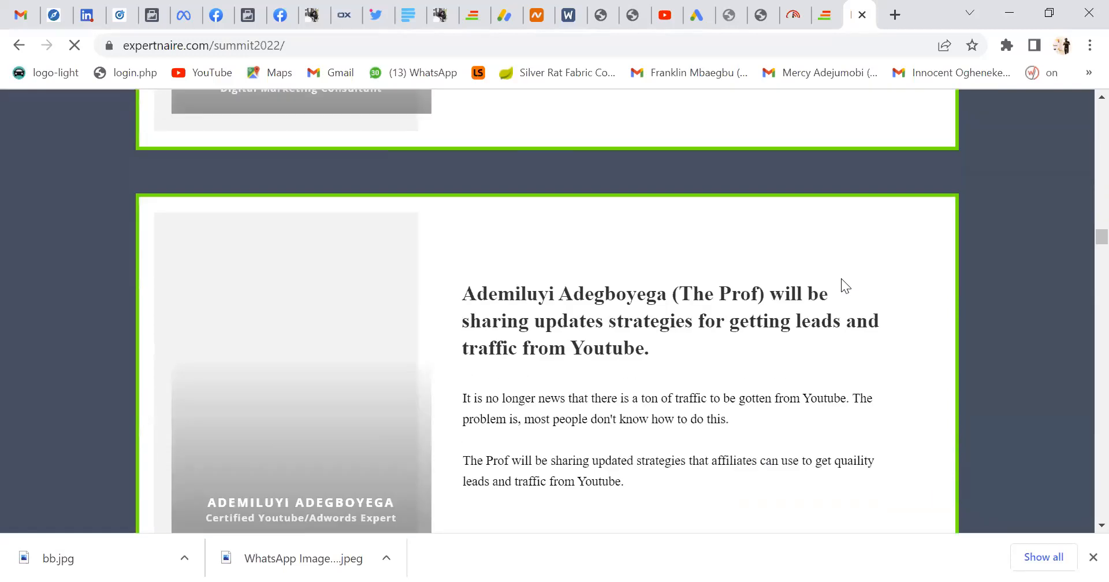
scroll(681, 273, "down", 12)
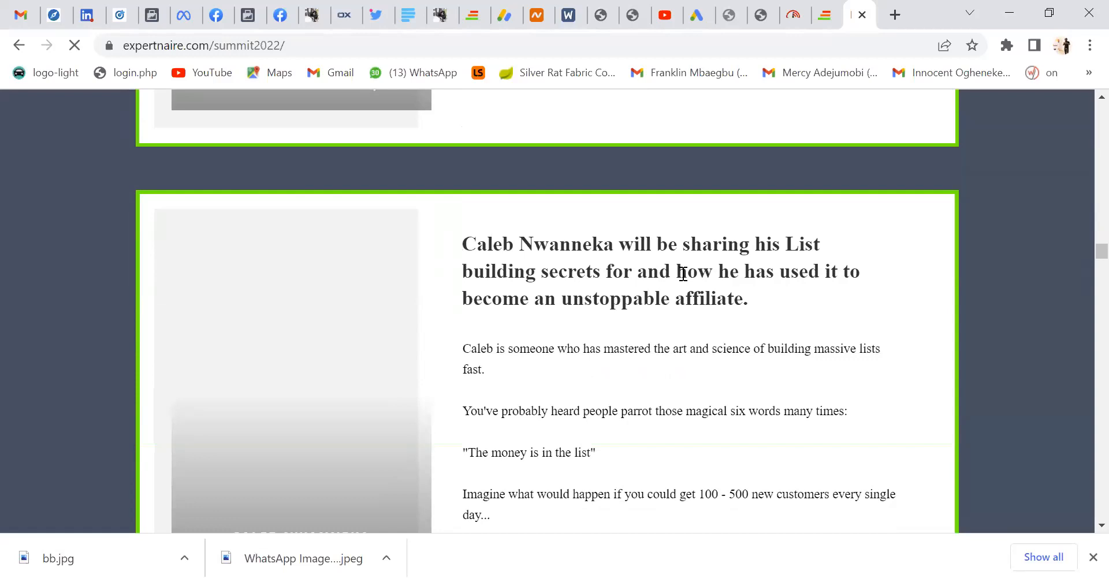
scroll(681, 273, "down", 10)
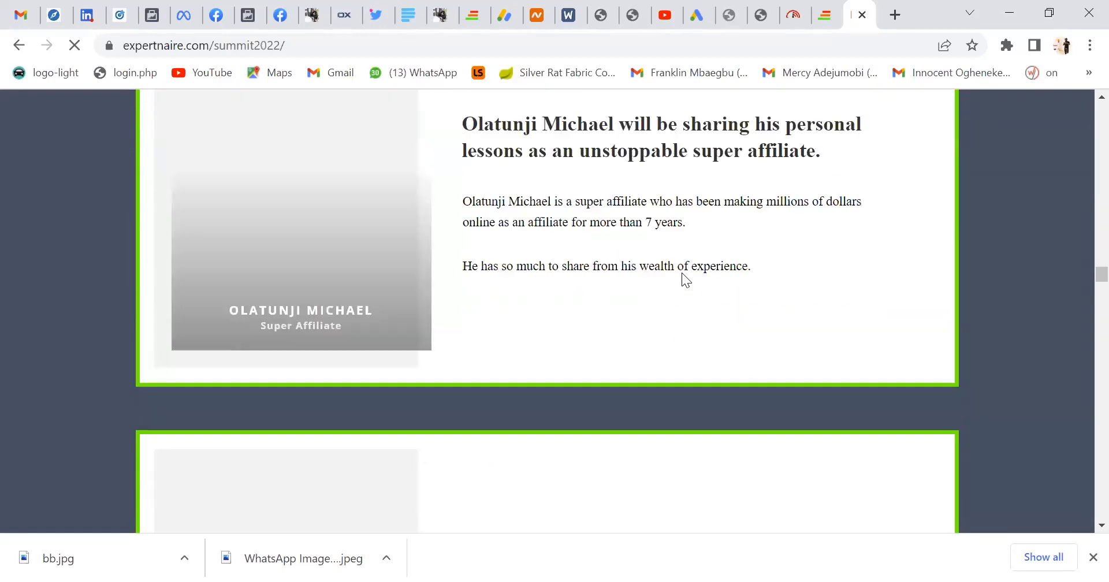
scroll(681, 272, "down", 6)
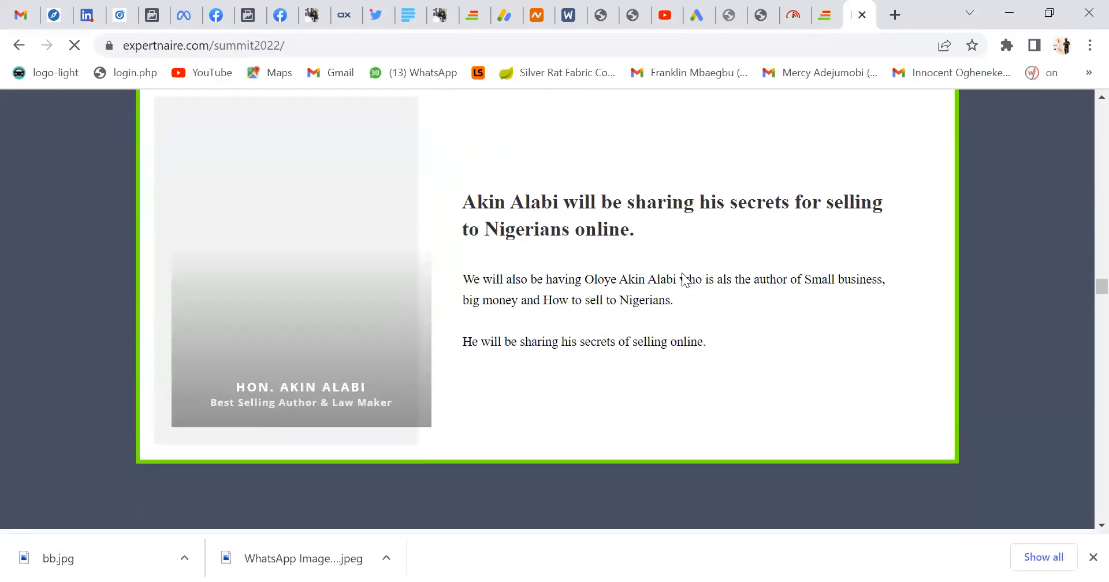
scroll(682, 272, "up", 12)
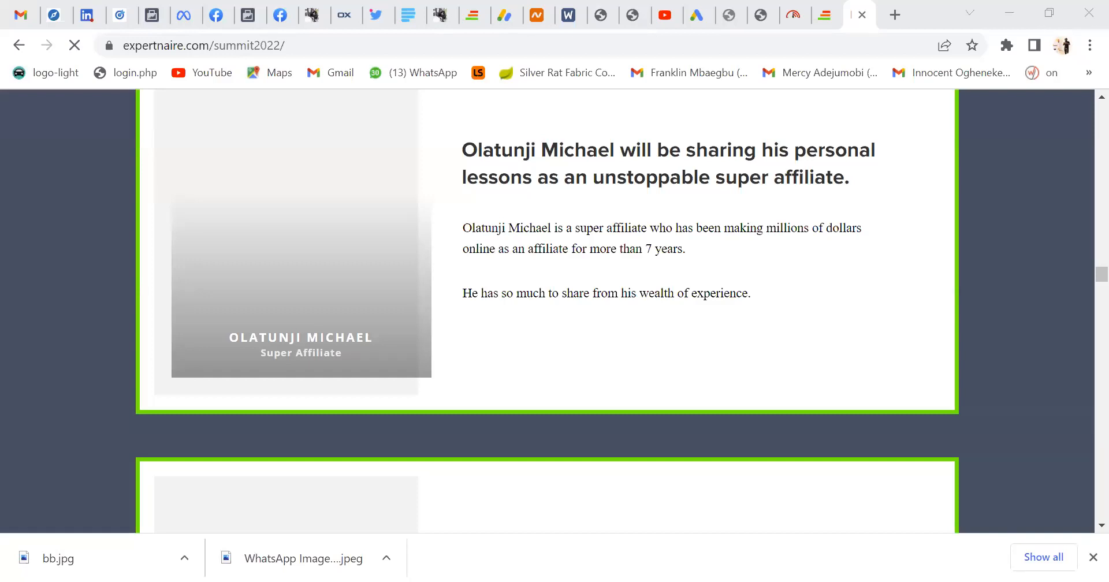
scroll(733, 145, "up", 2)
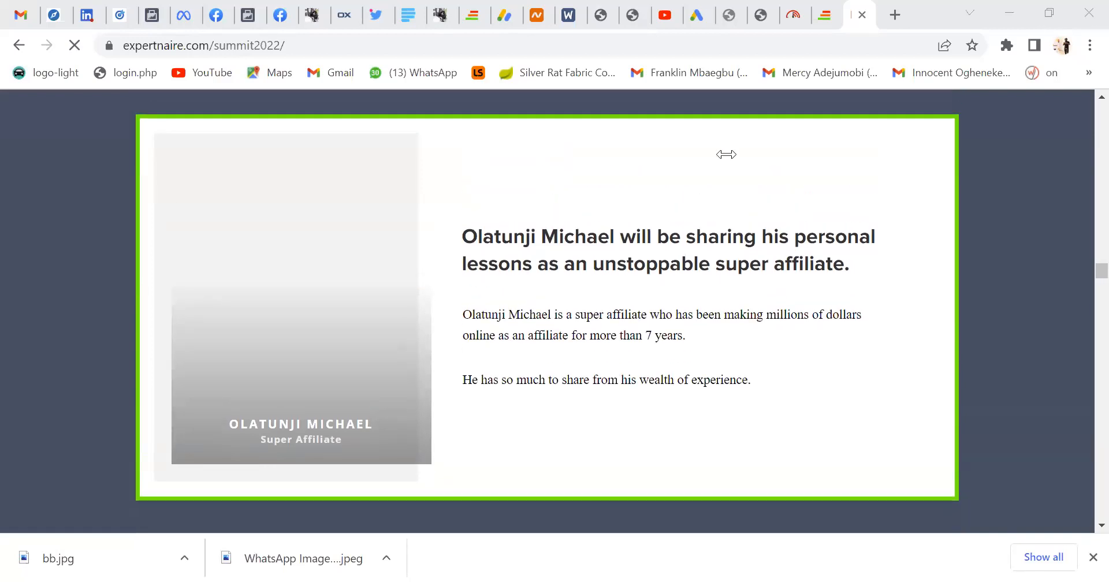
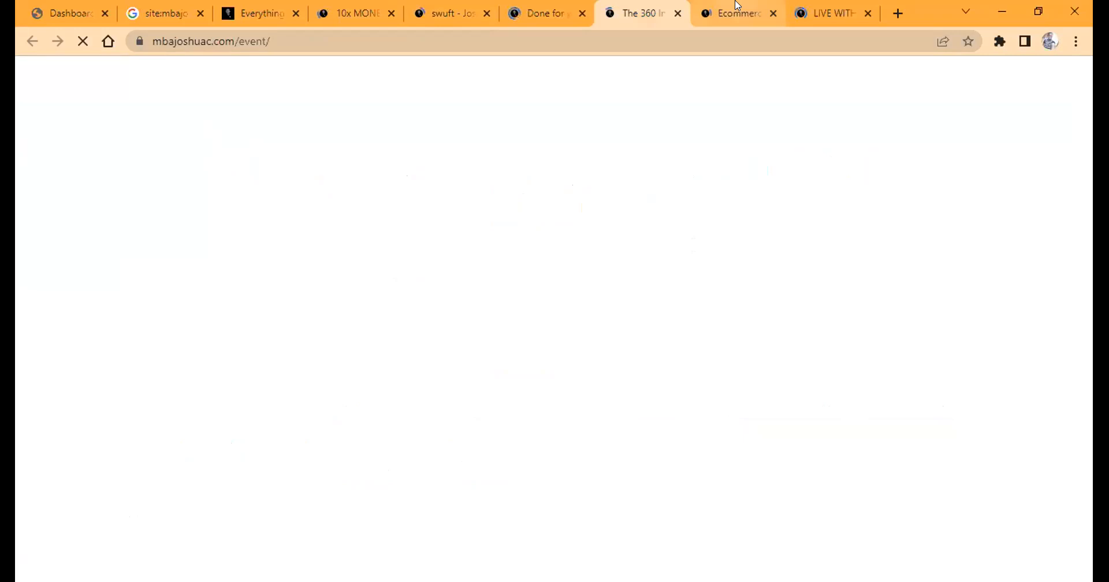
Look over the open mbajoshuac.com sales pages, including the live and dfy pages, and close all tabs except the WordPress dashboard.
left_click(817, 6)
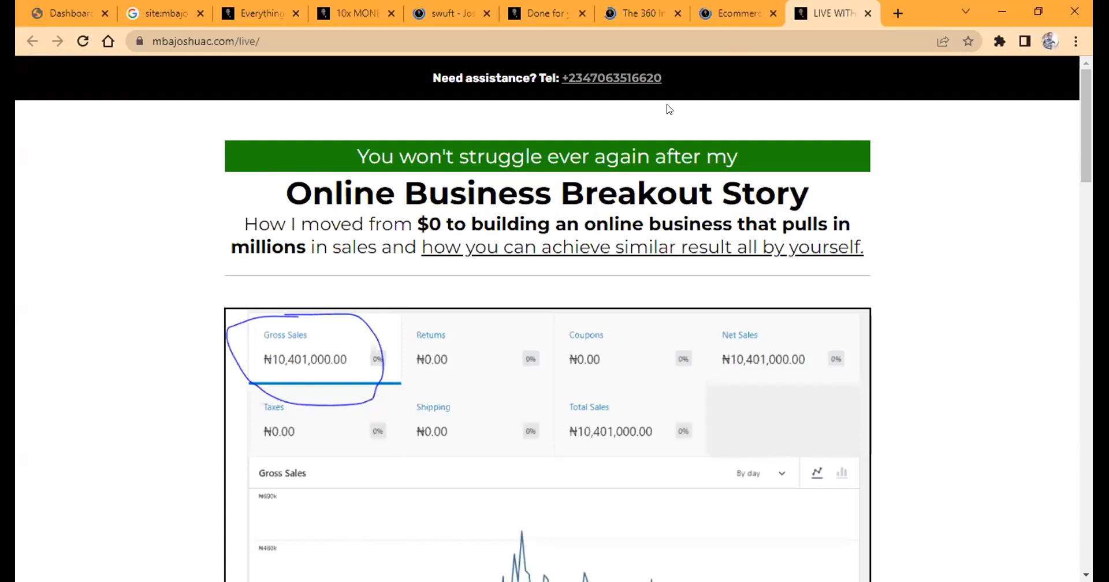
left_click(623, 24)
left_click(540, 17)
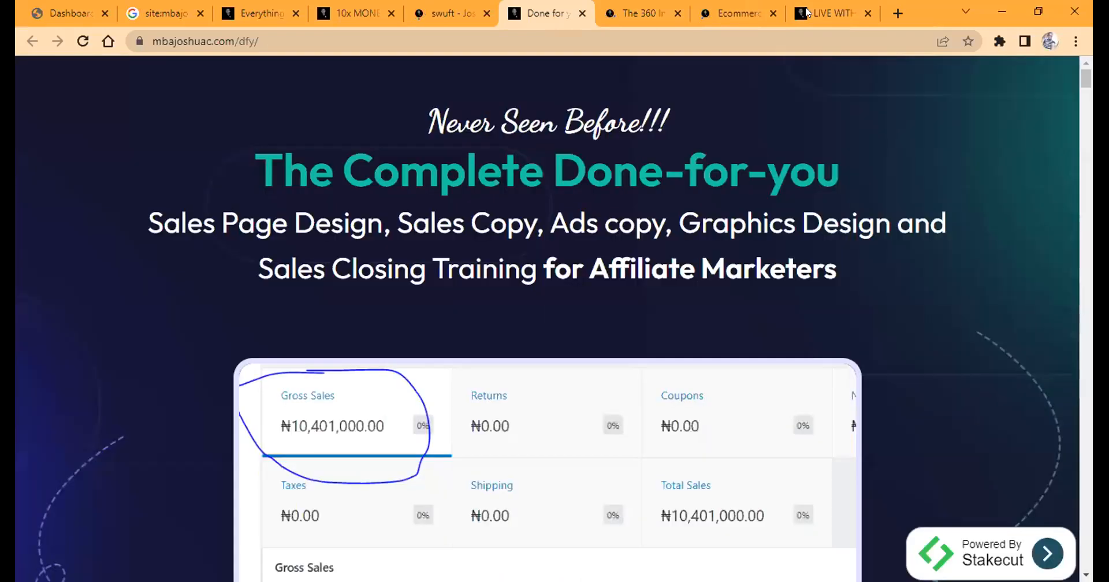
key("ctrl+Tab")
key("ctrl+Tab")
key("ctrl+Tab")
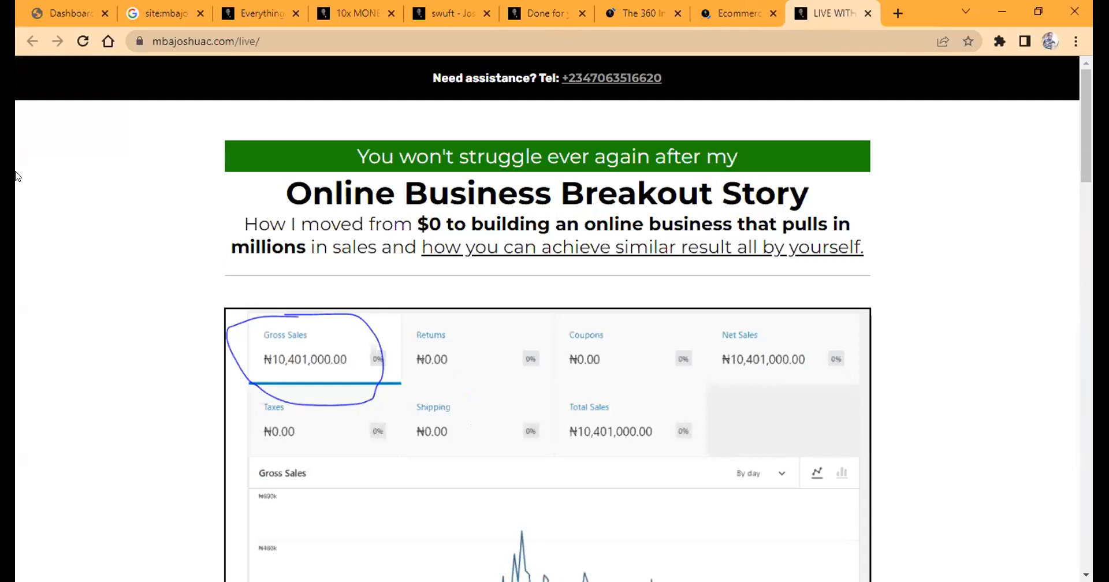
left_click(199, 13)
left_click(199, 13)
left_click(200, 13)
left_click(199, 13)
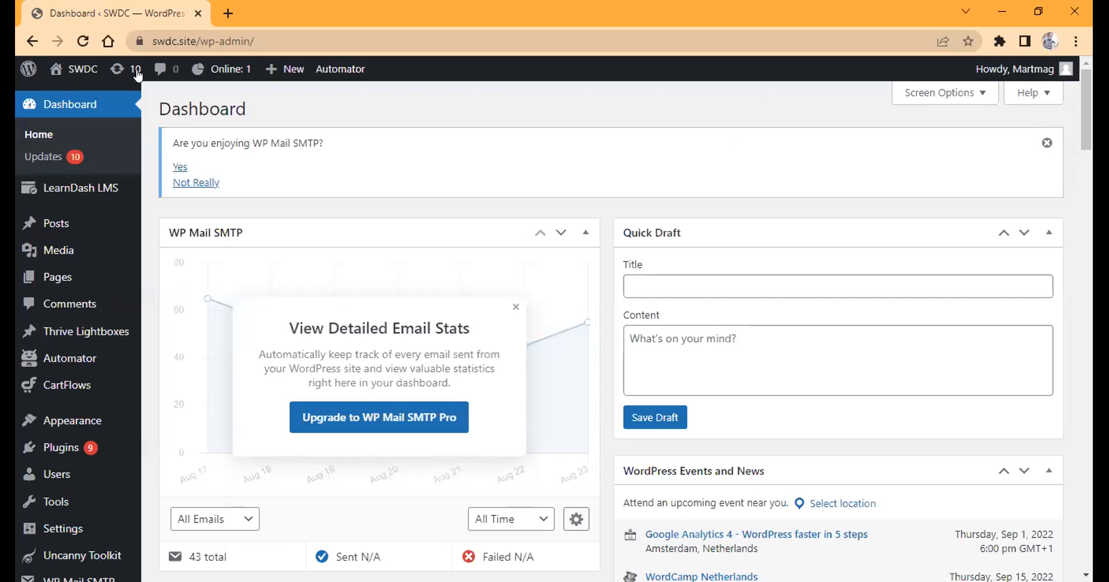
Search Google for "elementor builder" in a new browser tab and look through the results.
left_click(230, 13)
type("ele")
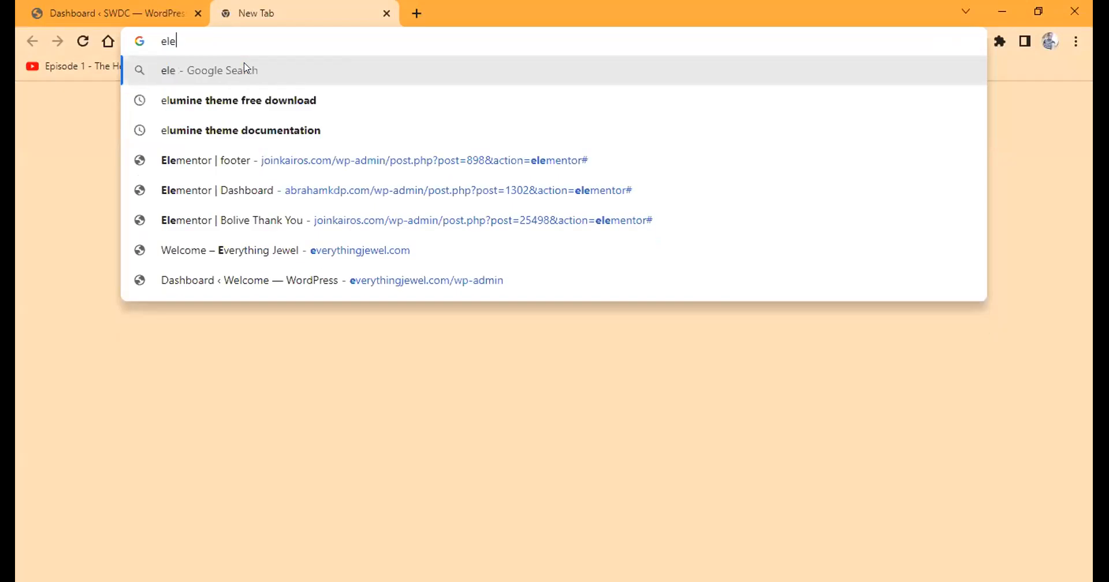
type("m")
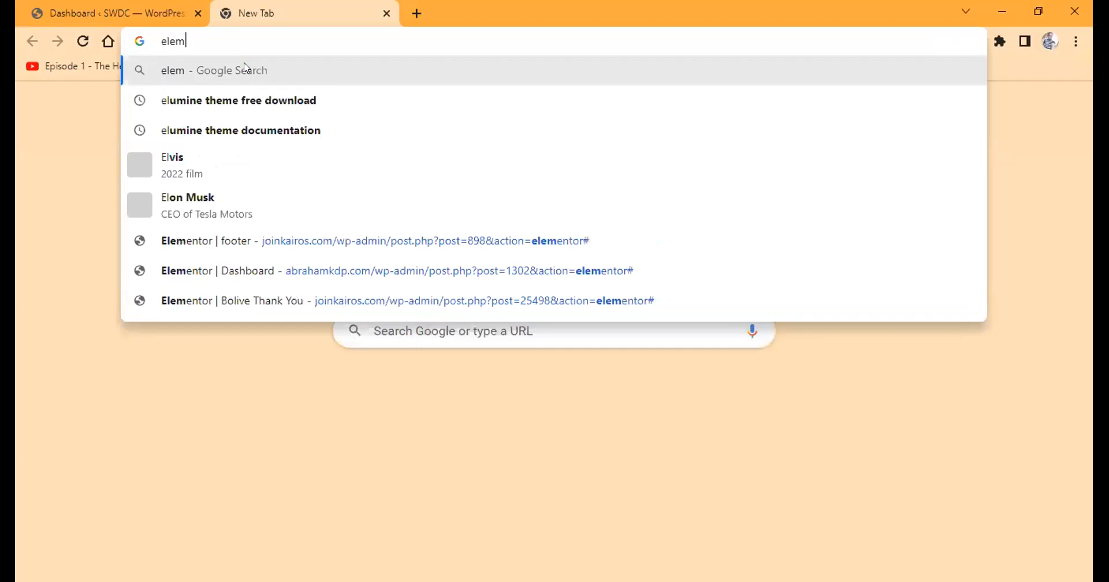
type("ento")
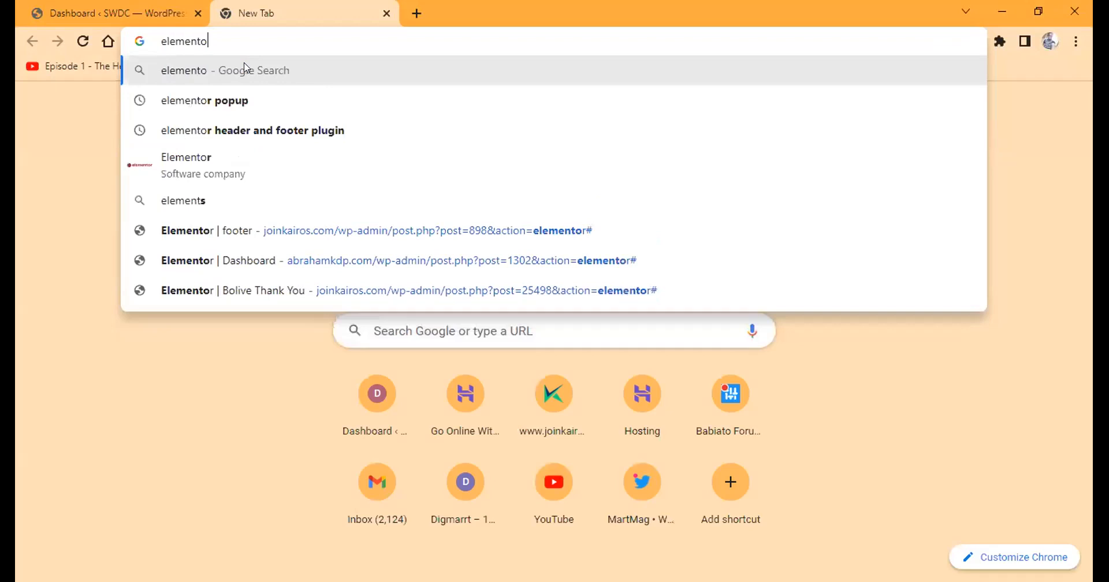
type("r bui")
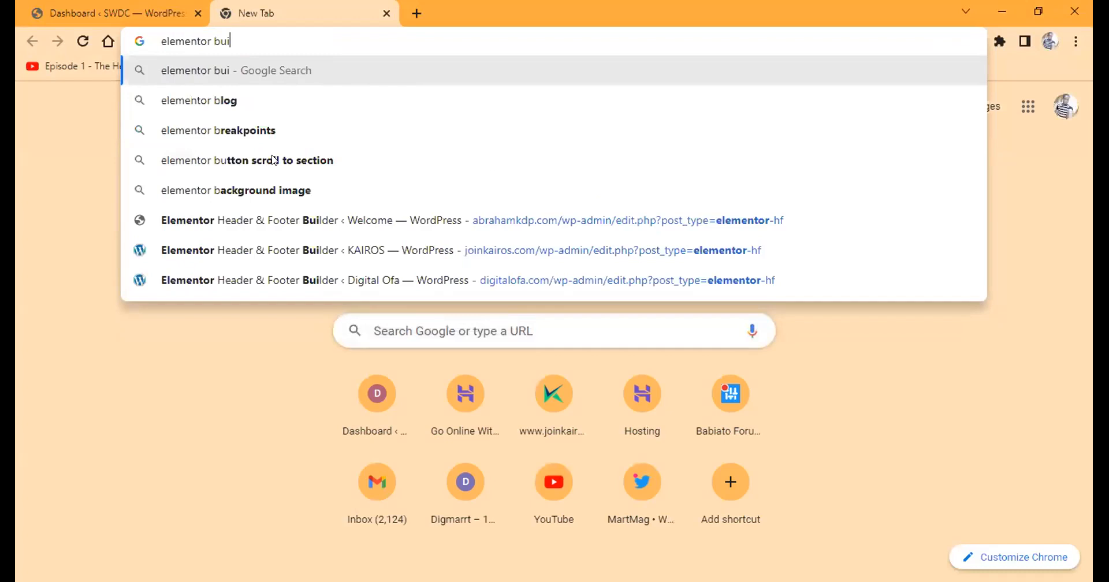
type("lder")
key("Return")
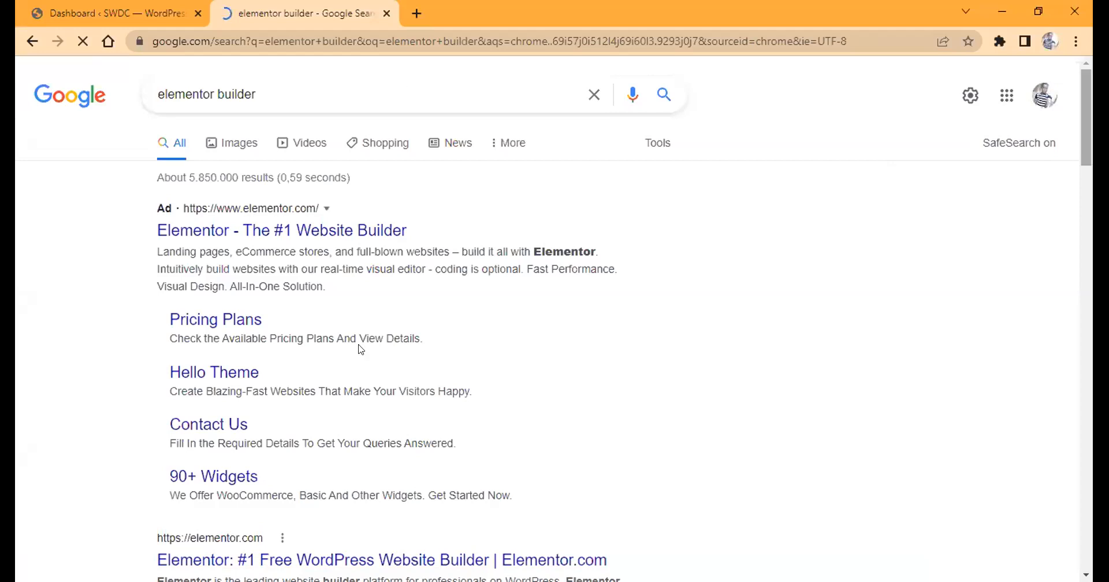
scroll(361, 349, "down", 7)
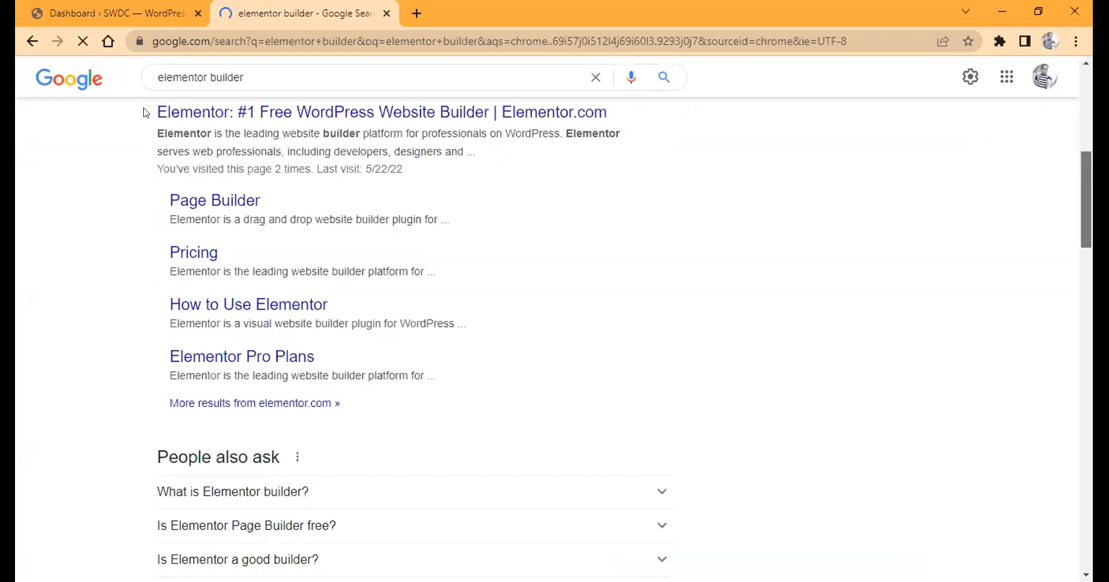
scroll(415, 215, "down", 5)
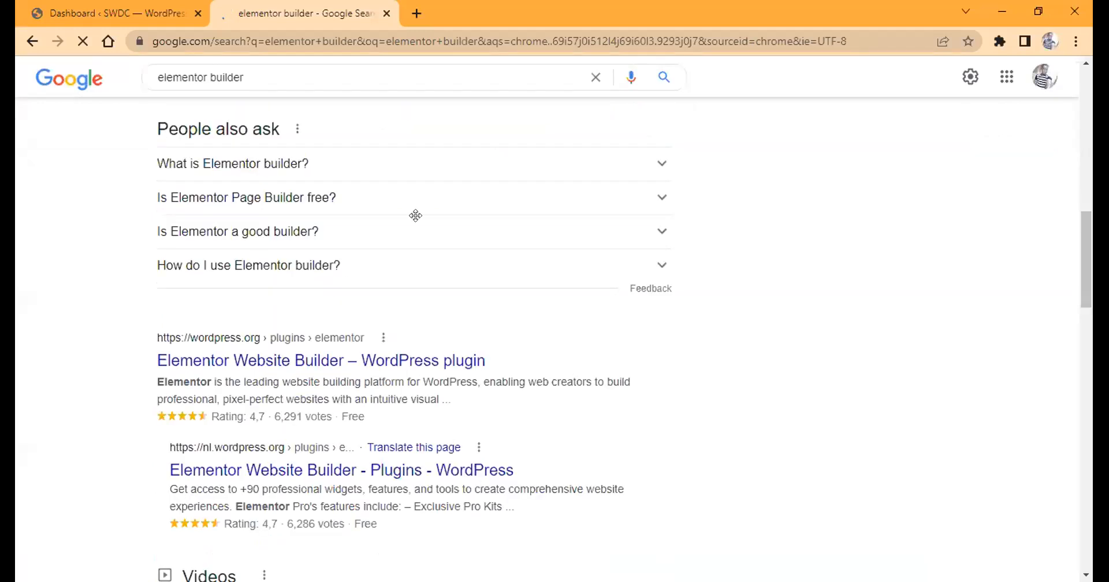
Return to the SWDC WordPress dashboard and open the page for adding new plugins.
key("ctrl+Tab")
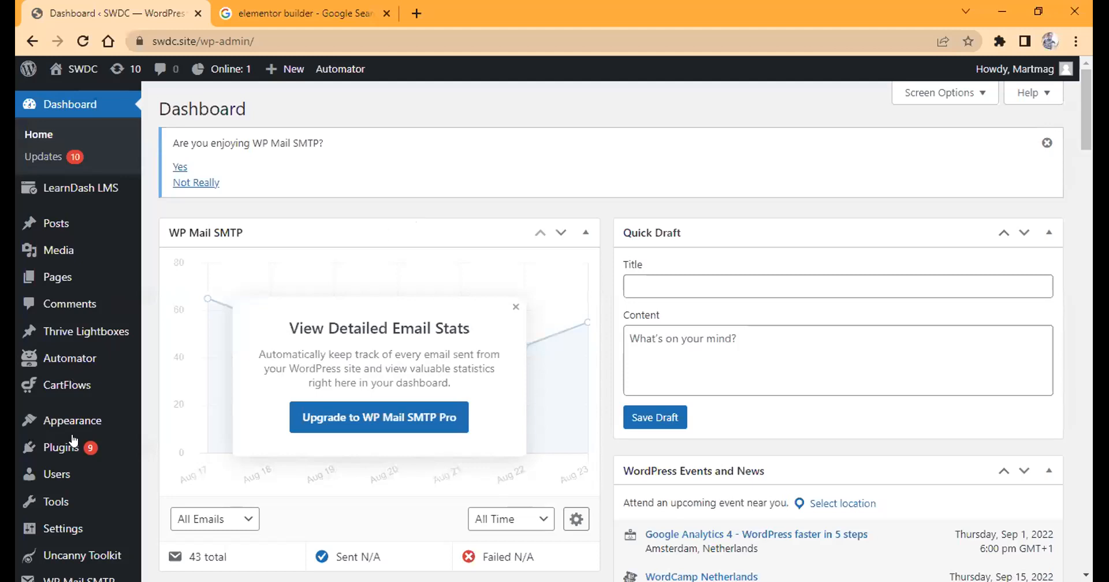
mouse_move(74, 441)
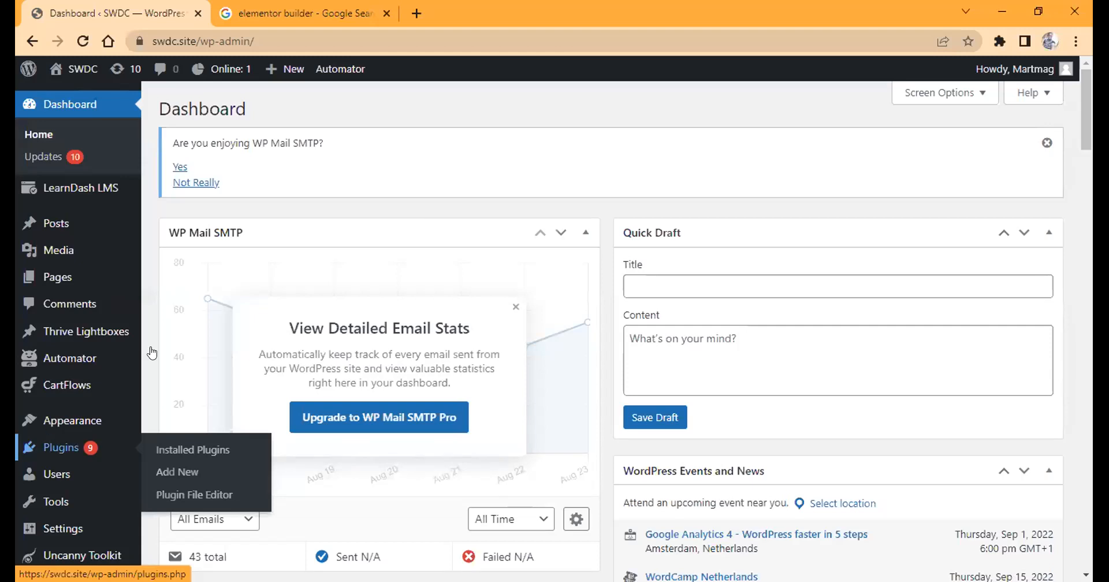
left_click(1083, 141)
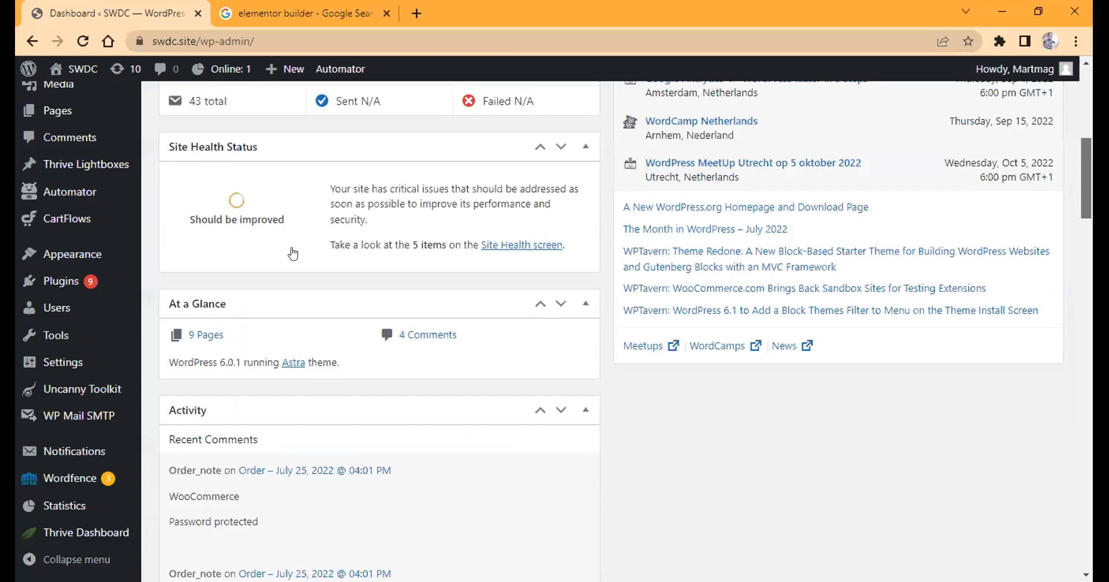
scroll(292, 253, "up", 4)
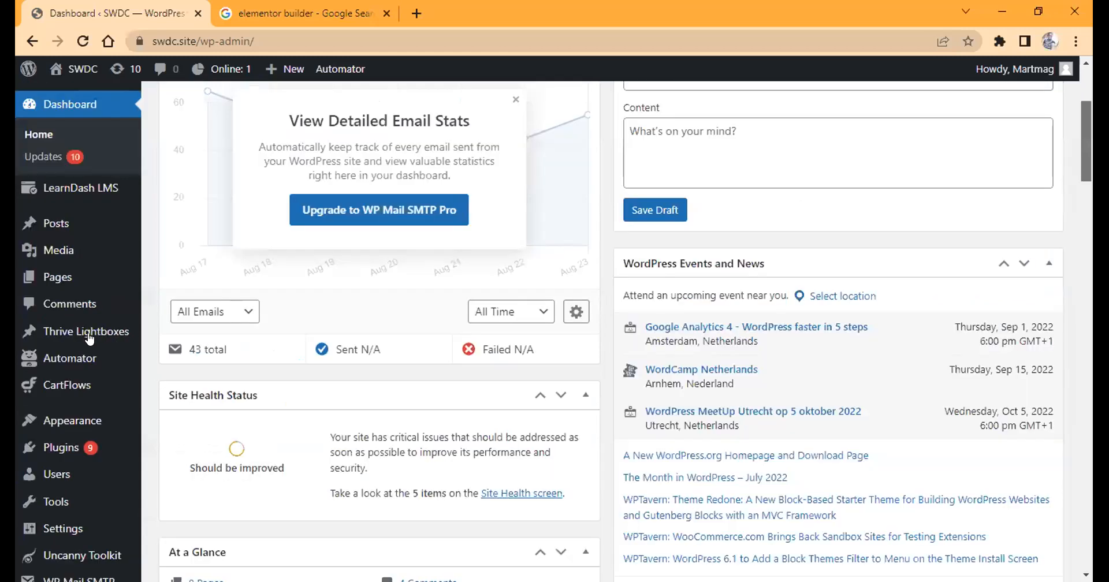
scroll(95, 390, "up", 1)
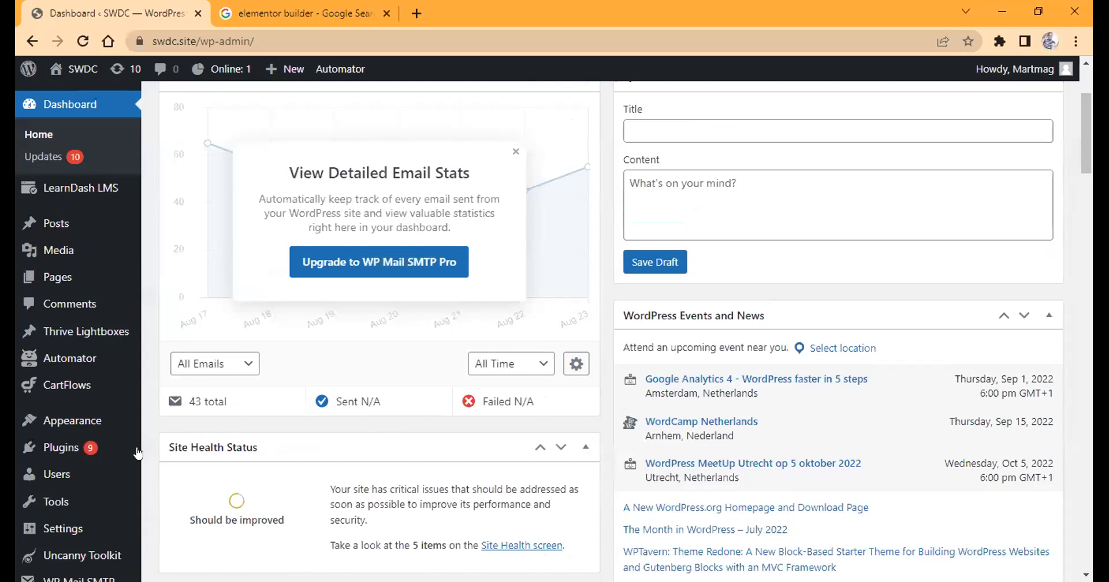
mouse_move(138, 454)
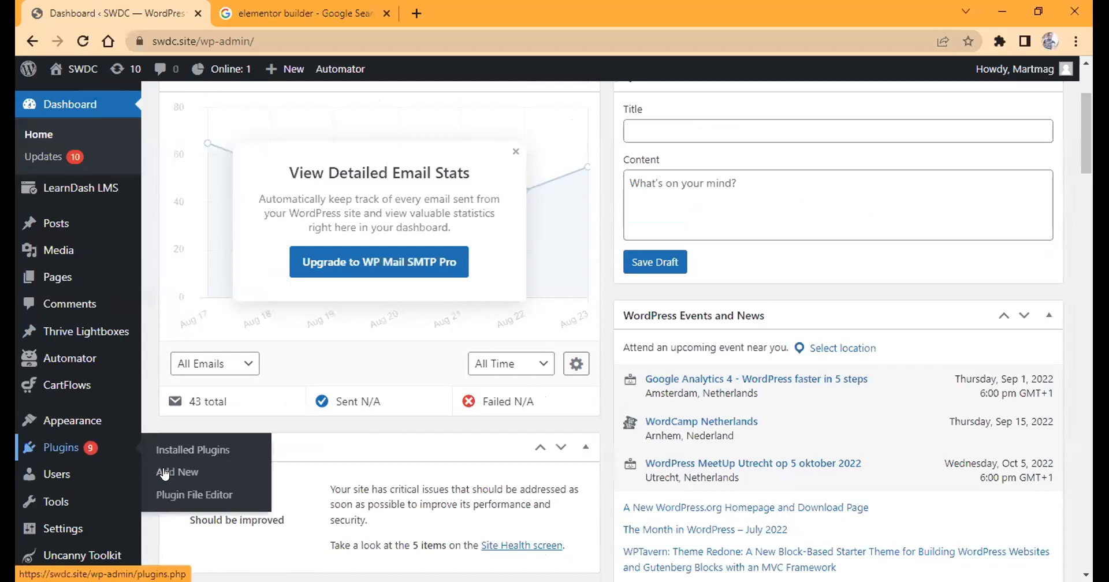
left_click(165, 474)
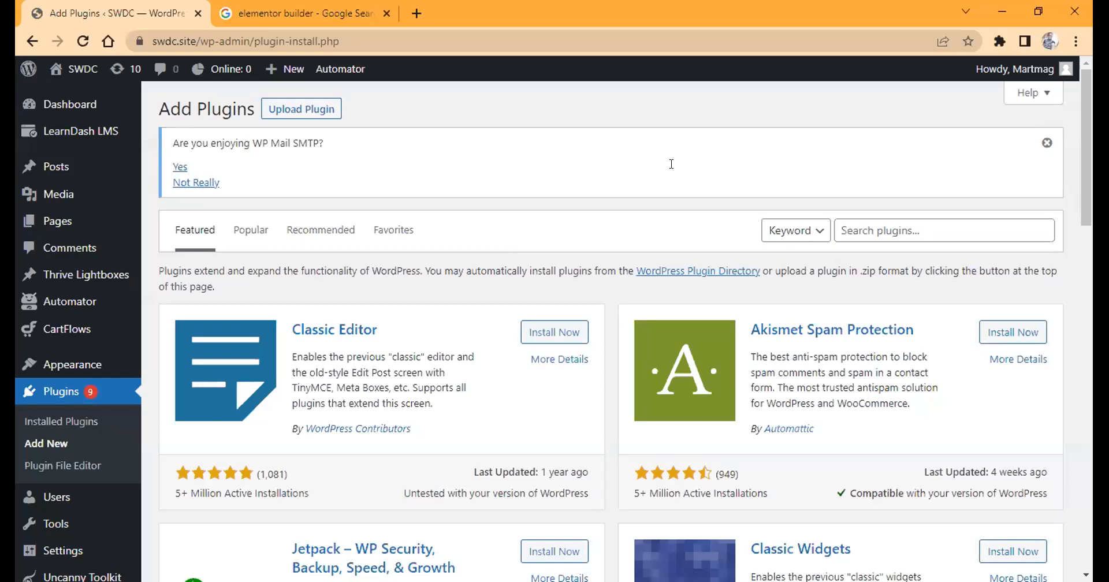
Search the plugin directory for "elementor" and install and activate the Elementor Website Builder plugin.
left_click(866, 225)
type("ele")
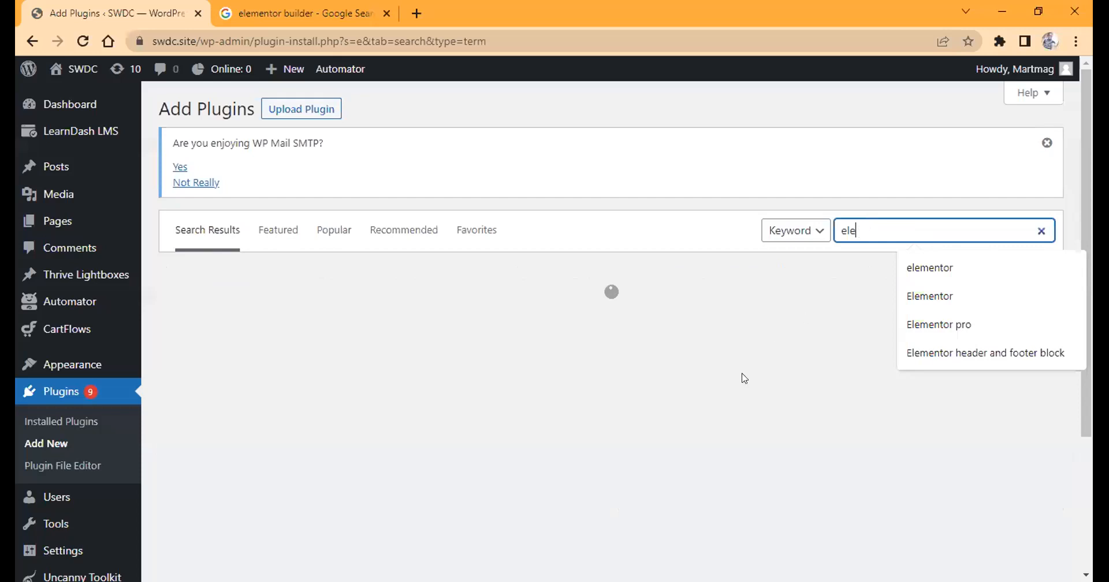
type("mentor")
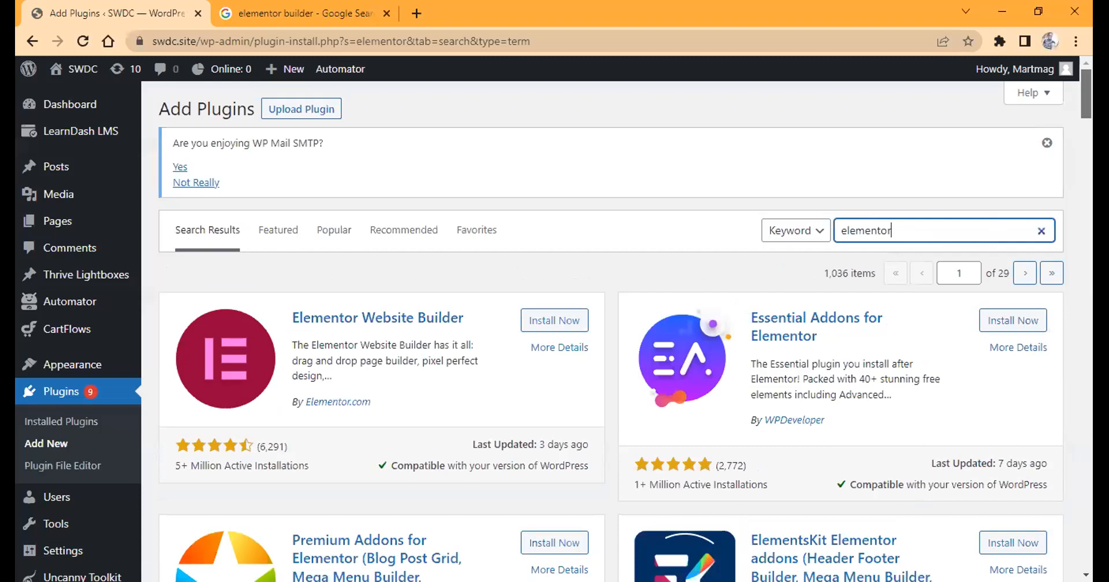
scroll(488, 226, "down", 3)
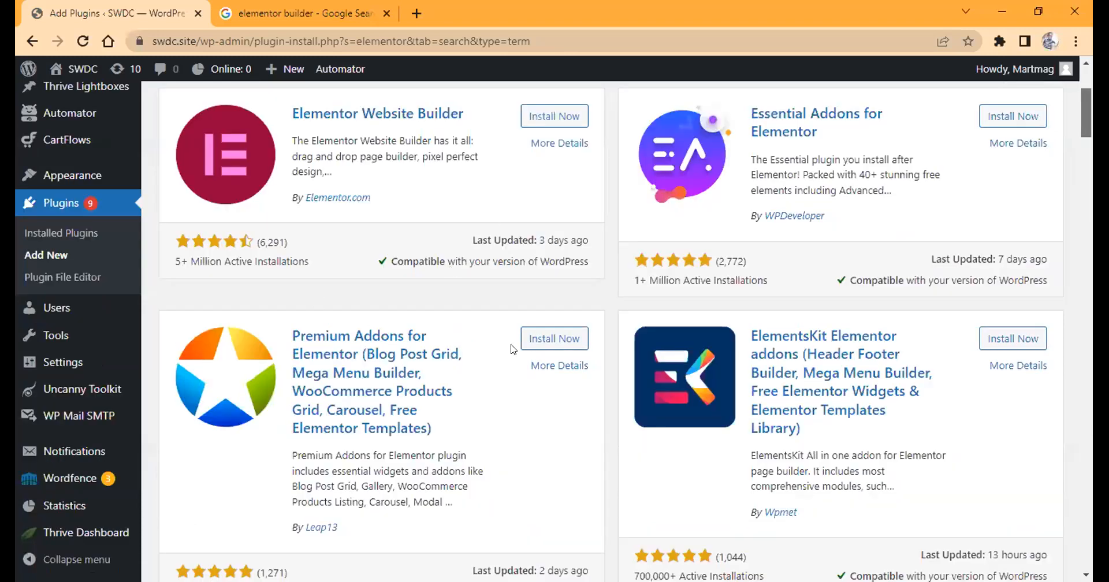
scroll(545, 328, "up", 3)
left_click(545, 327)
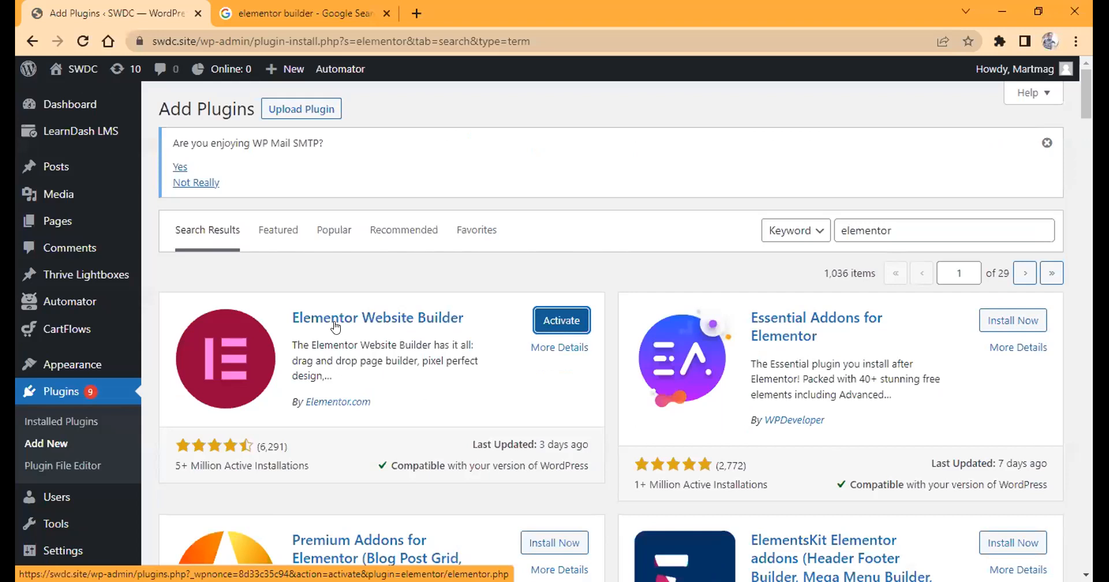
left_click(551, 328)
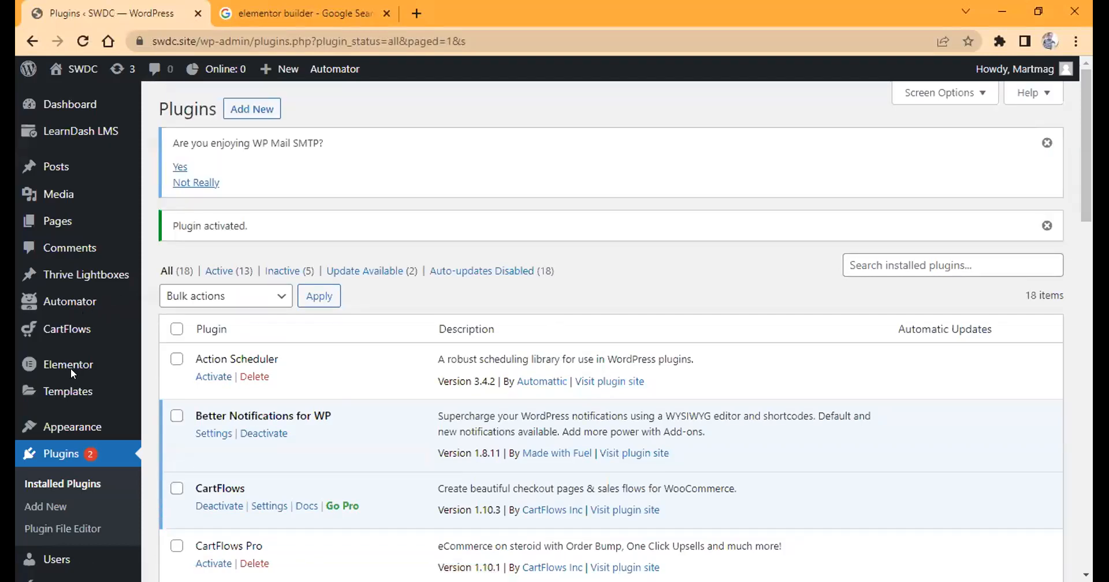
Create a new WordPress page and title it "Design Web Pages".
mouse_move(77, 365)
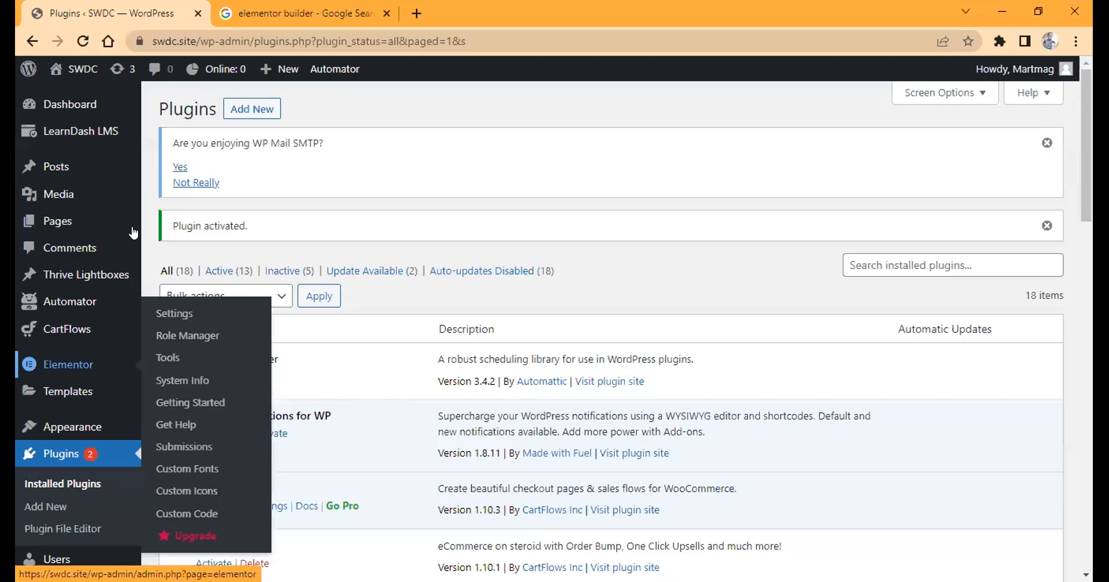
mouse_move(134, 232)
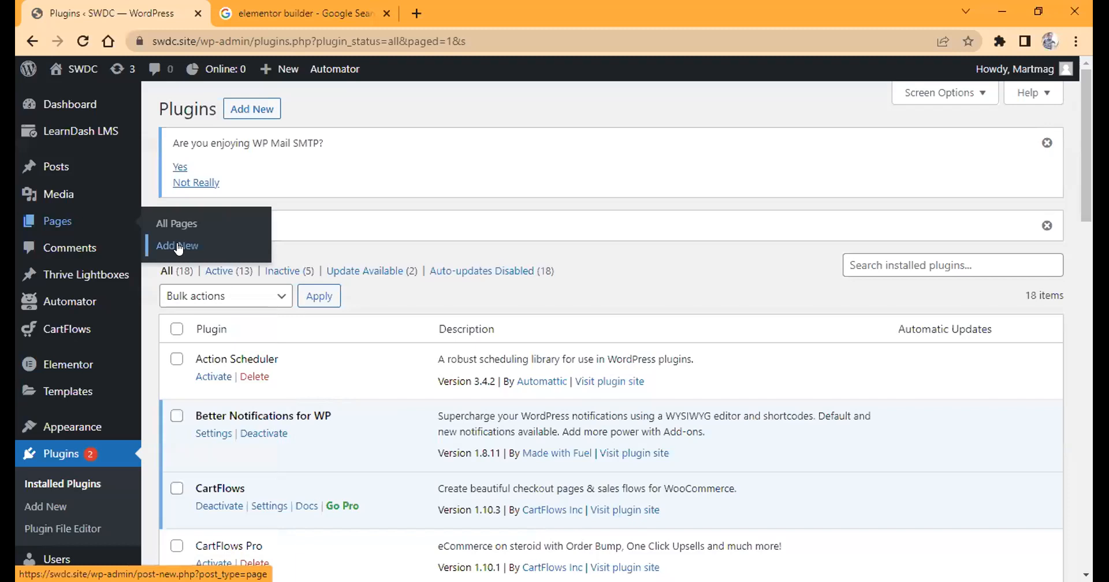
left_click(178, 248)
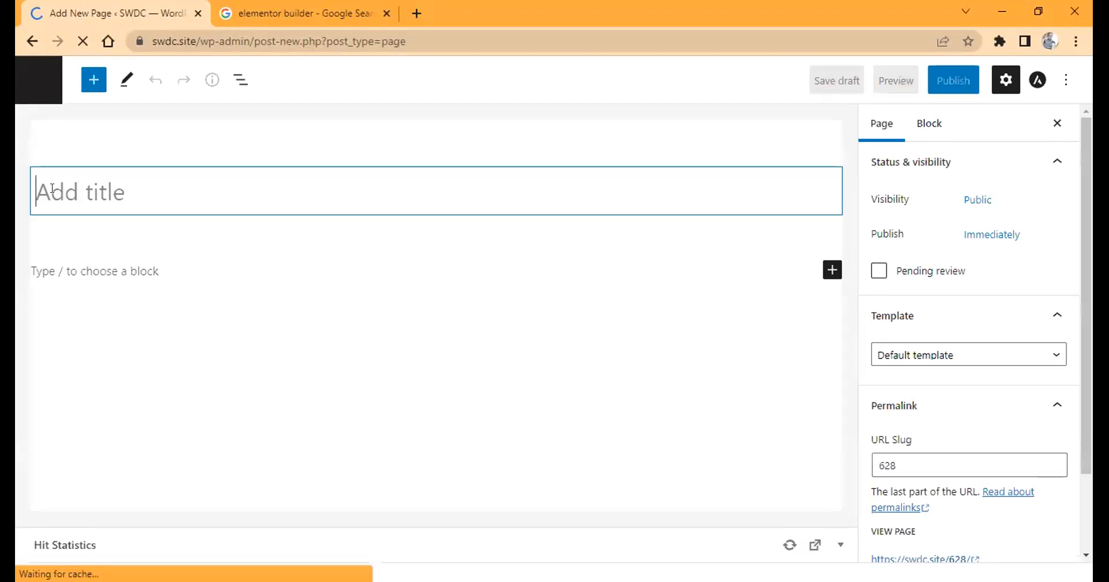
type("Op")
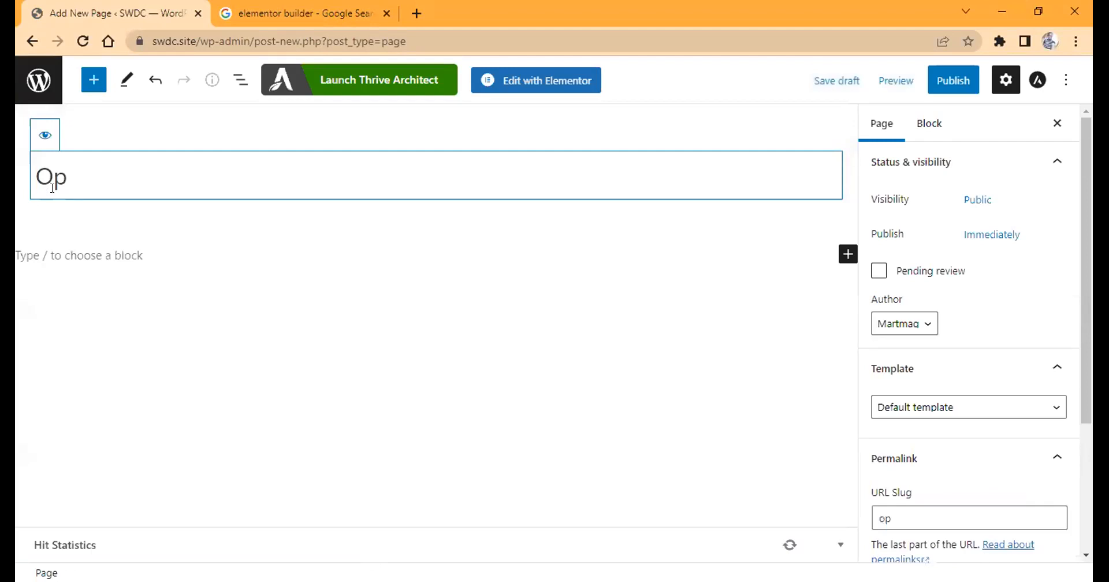
key("BackSpace")
key("BackSpace")
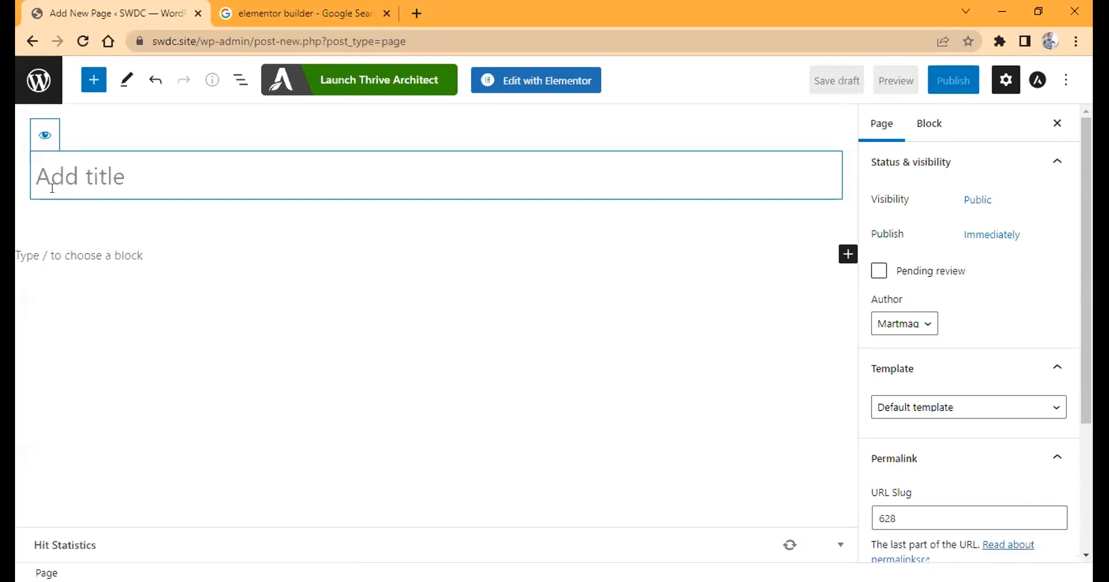
type("dwp")
key("BackSpace")
key("BackSpace")
key("BackSpace")
type("Design ")
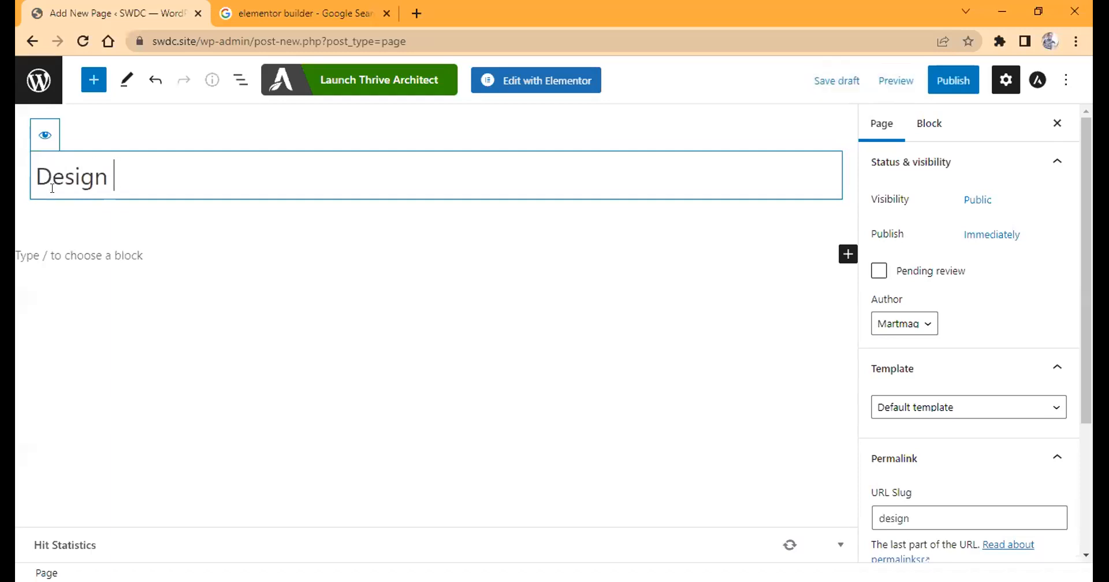
type("WebPages")
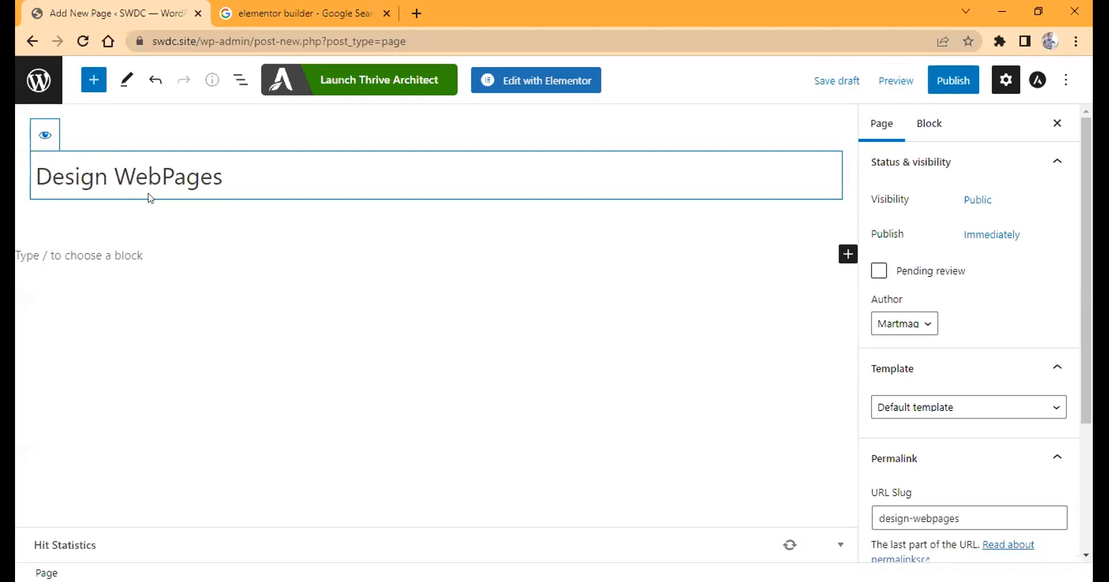
left_click(161, 177)
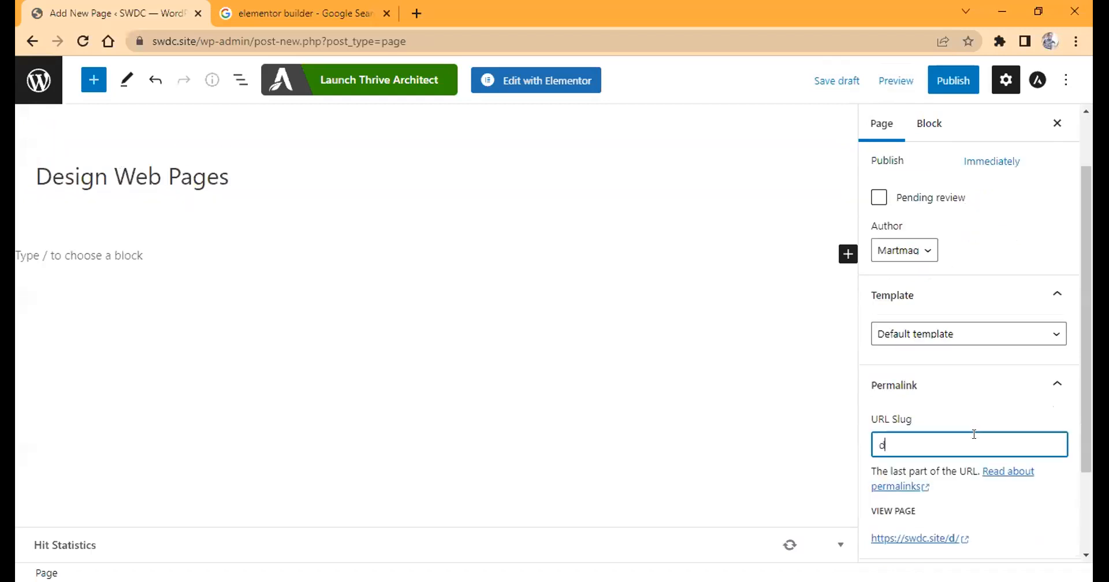
Set the page's URL slug to "dwp" and publish the page.
left_click(974, 434)
type("dwp")
left_click(954, 81)
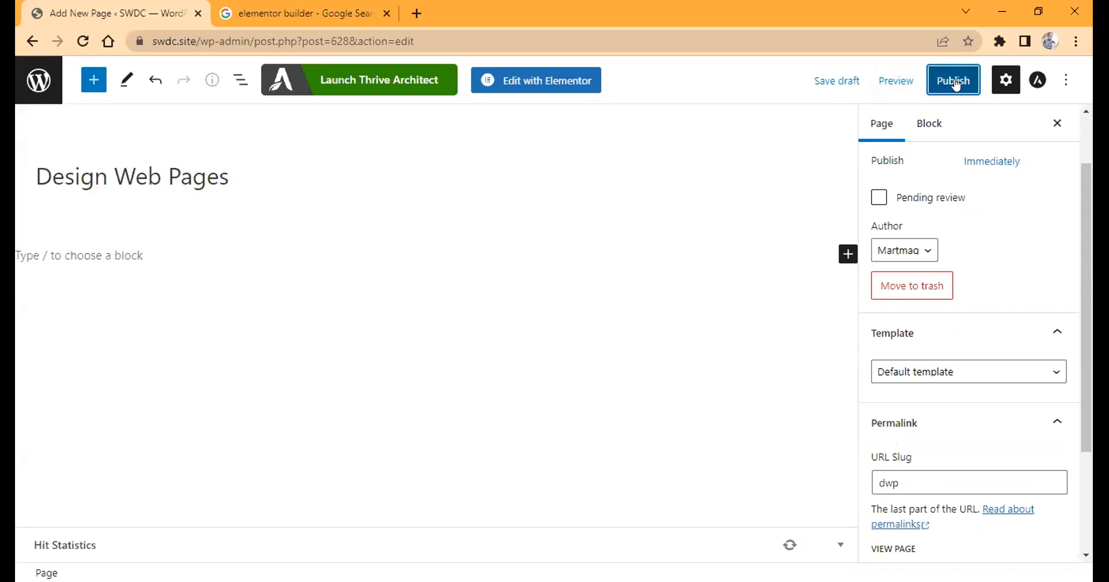
left_click(956, 84)
left_click(948, 78)
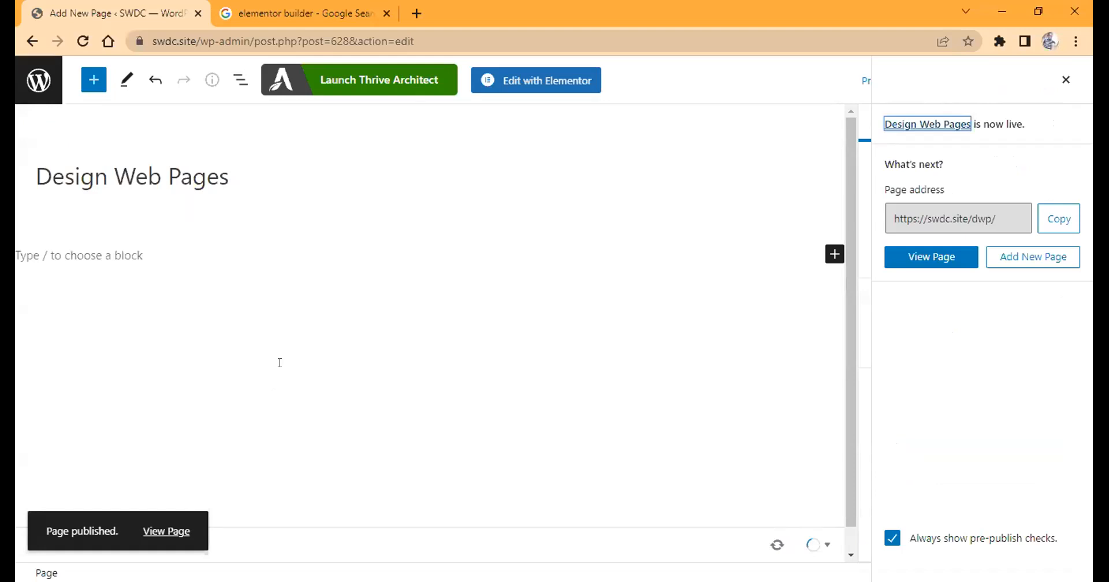
Open the published Design Web Pages page live at swdc.site/dwp in the second browser tab.
right_click(176, 531)
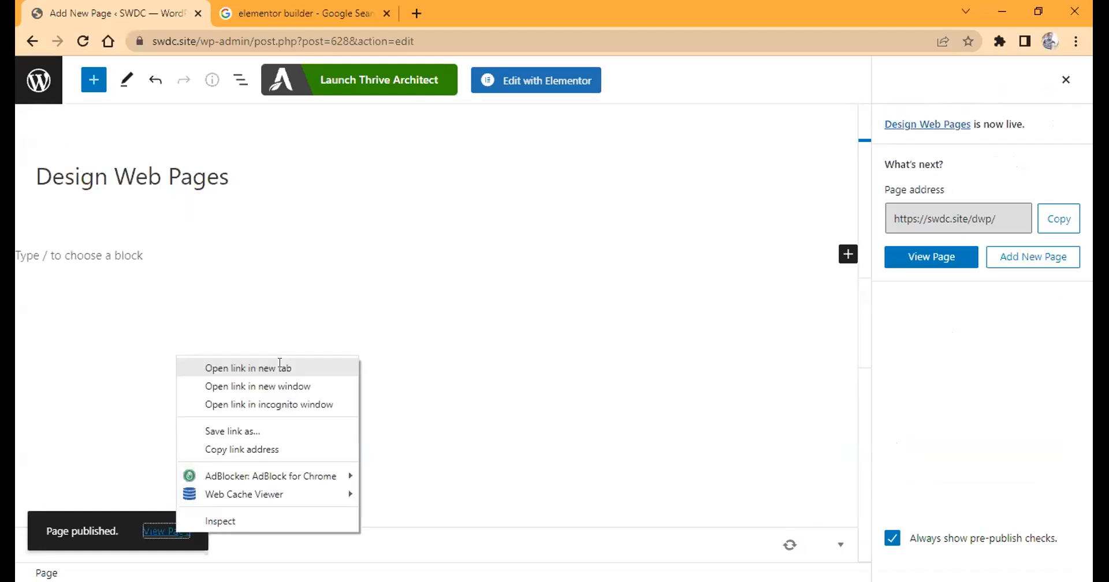
left_click(302, 5)
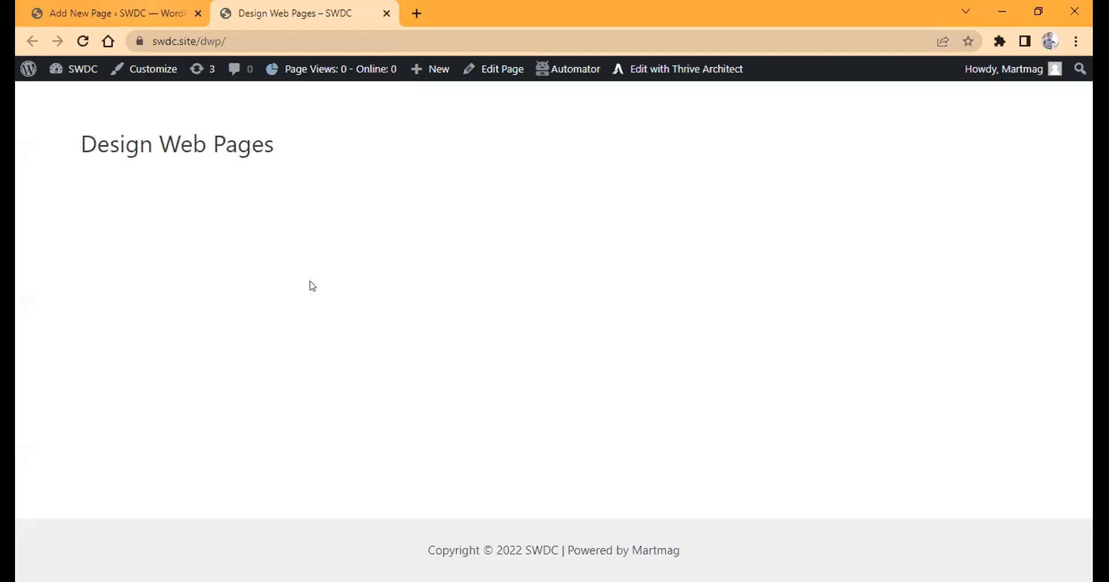
Return to the WordPress editor for the Design Web Pages page and open the page with Elementor.
key("ctrl+shift+Tab")
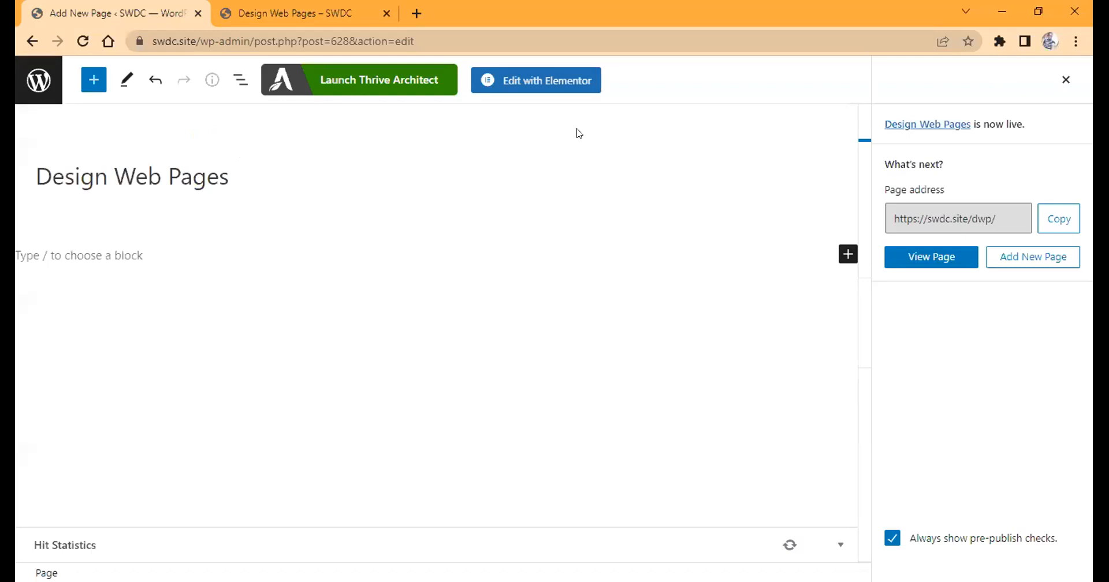
left_click(530, 85)
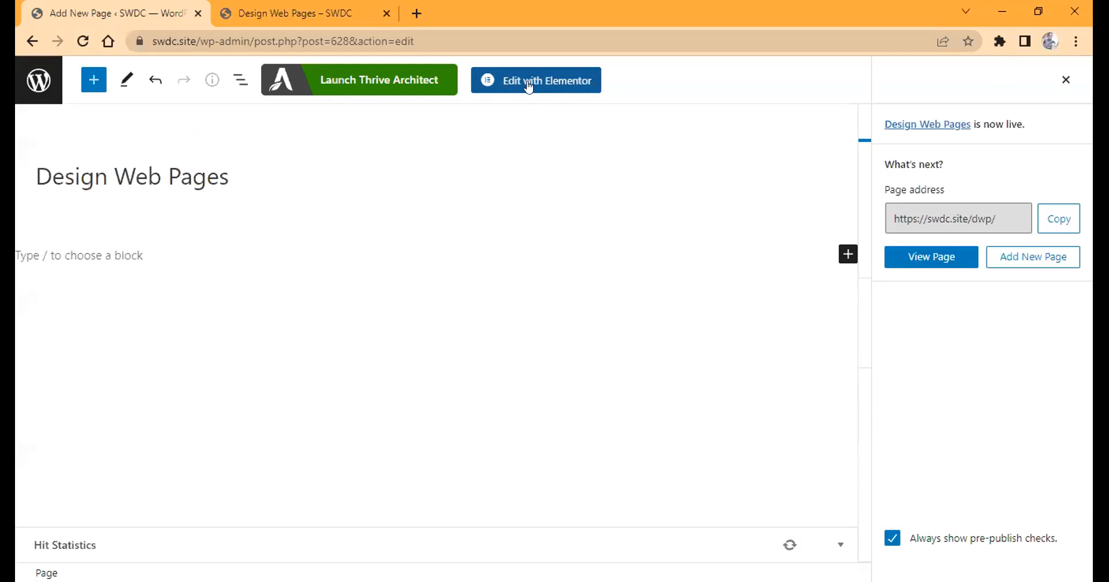
left_click(529, 87)
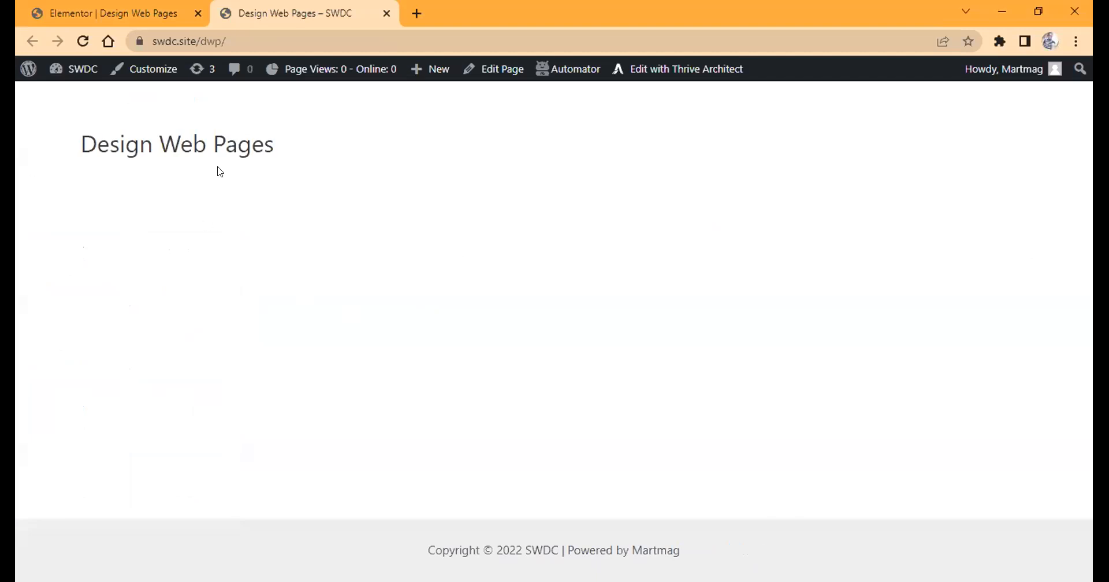
Return to the Elementor editor, hide the page title in the page settings and update the page.
left_click(82, 18)
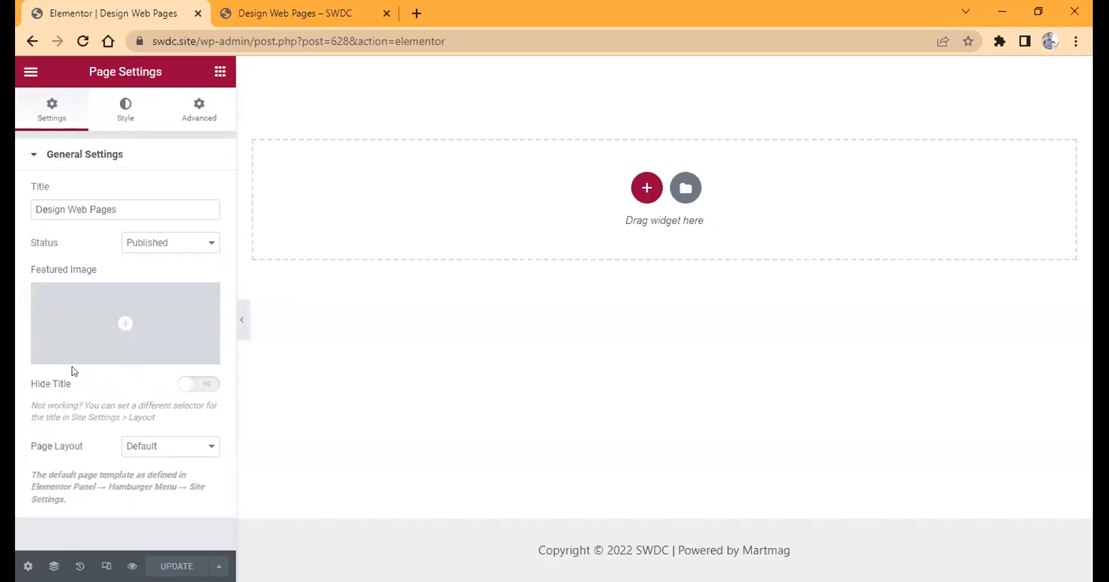
left_click(198, 383)
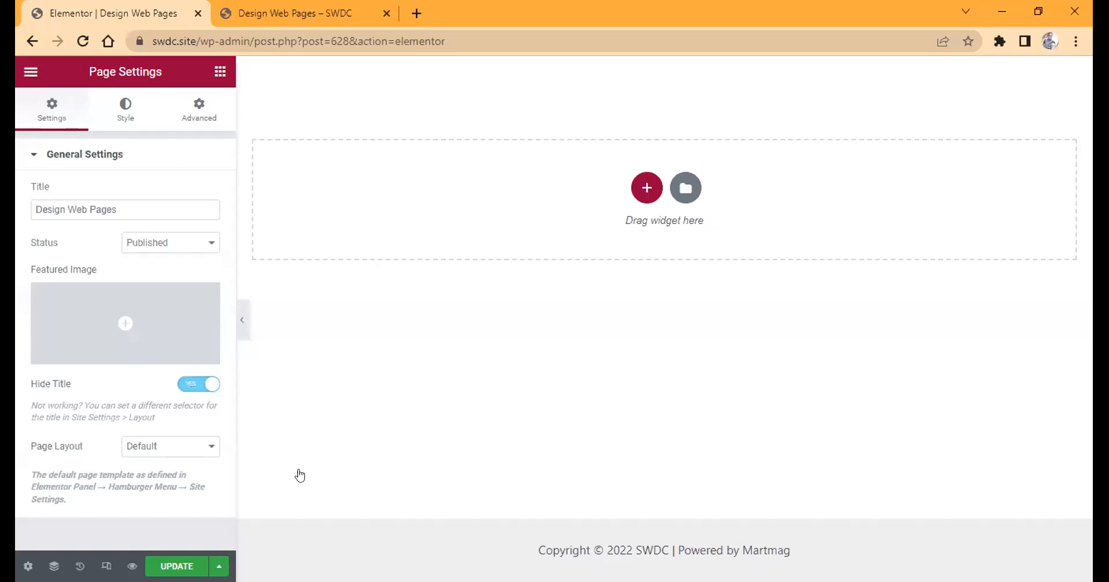
left_click(177, 566)
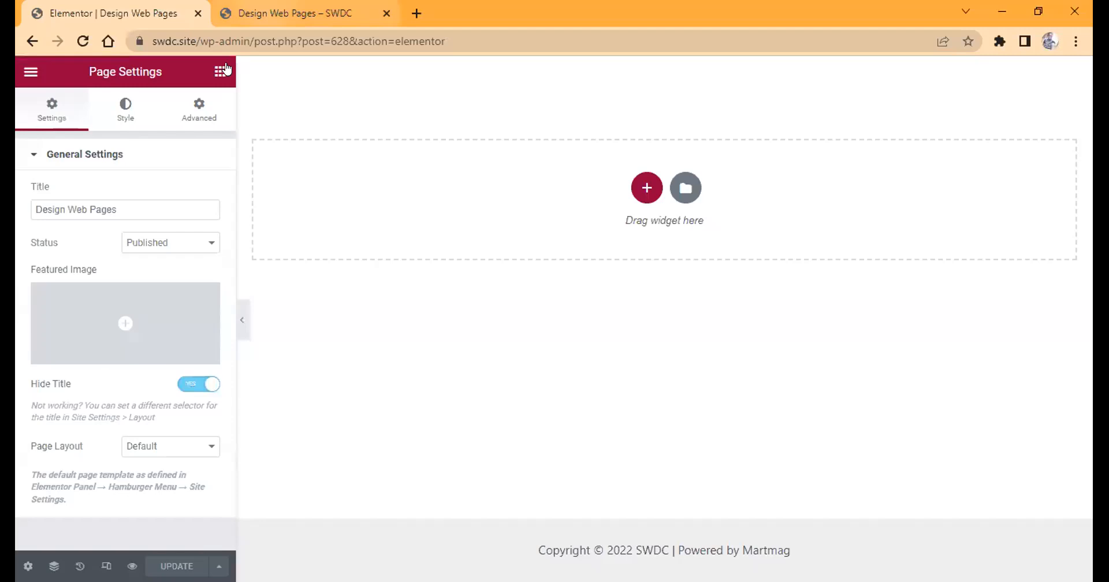
Reload the live page to check its title area, and return to the Elementor editor.
left_click(250, 14)
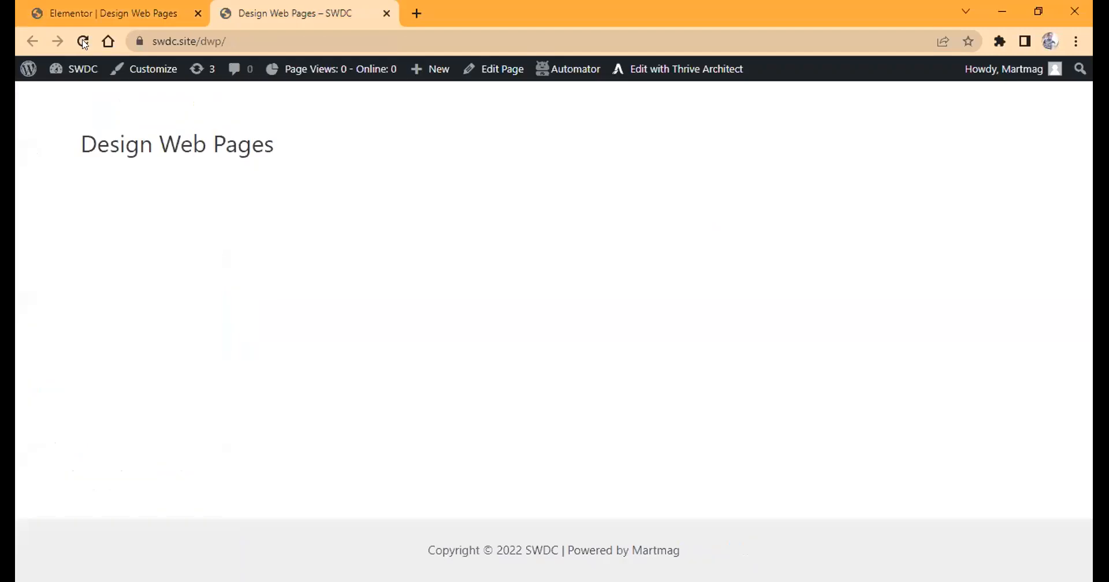
left_click(83, 42)
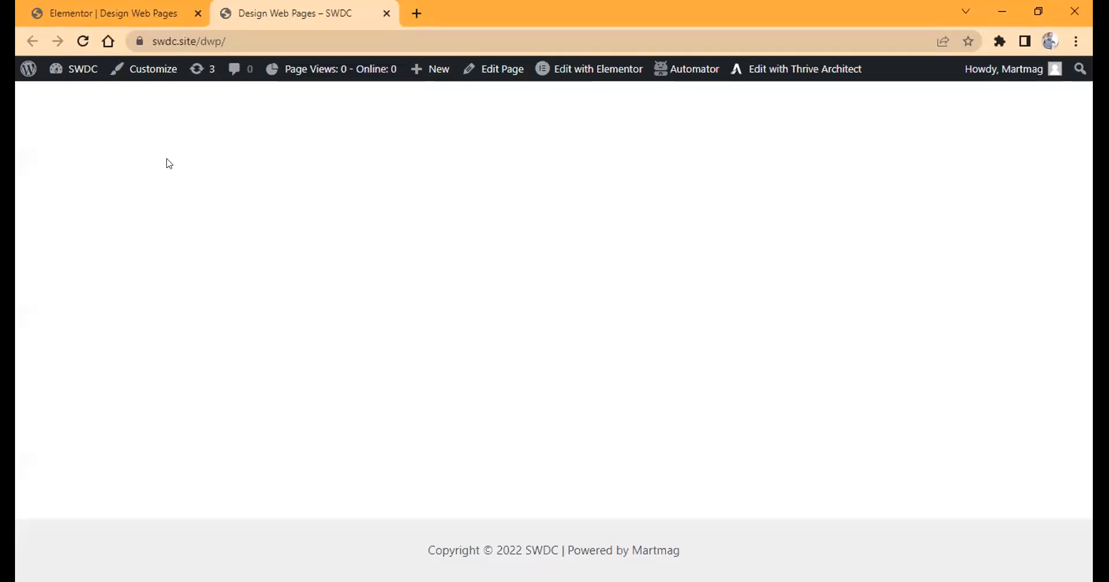
left_click(80, 5)
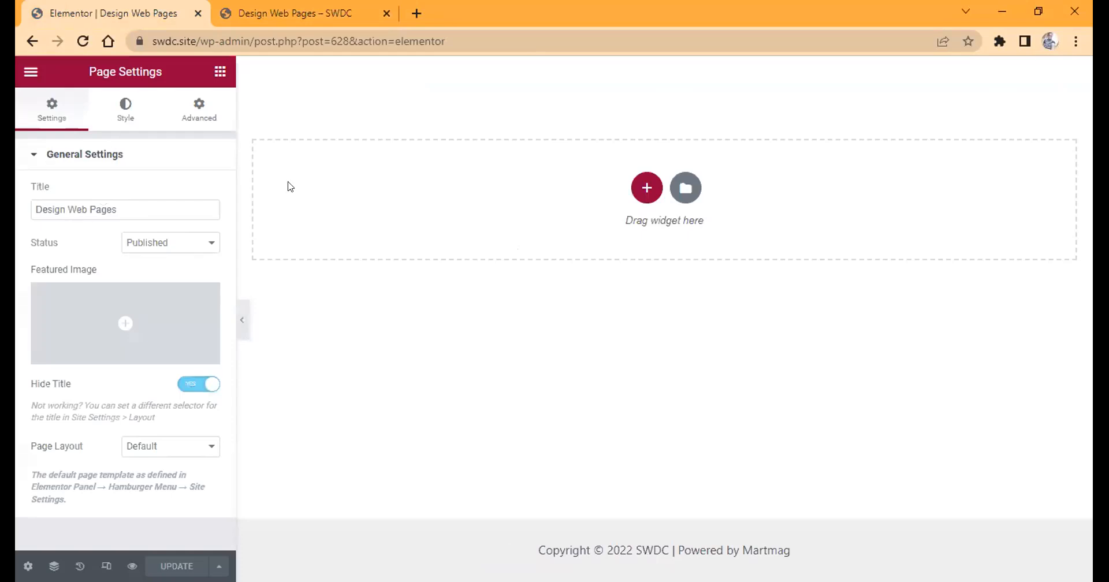
Look through the page's style settings, the Elements widget list and the Global widget section.
left_click(122, 111)
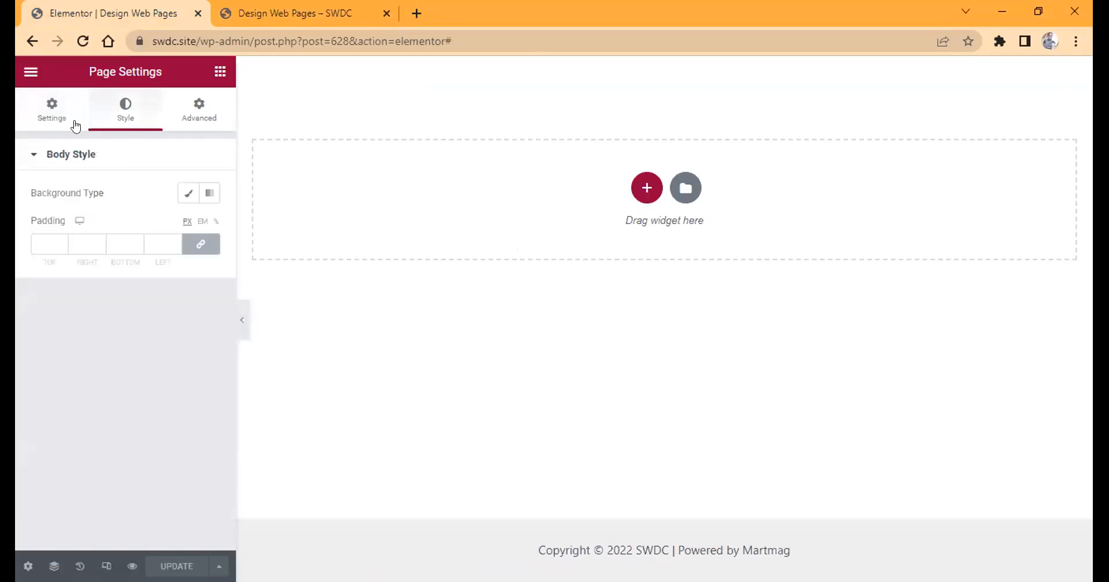
left_click(220, 71)
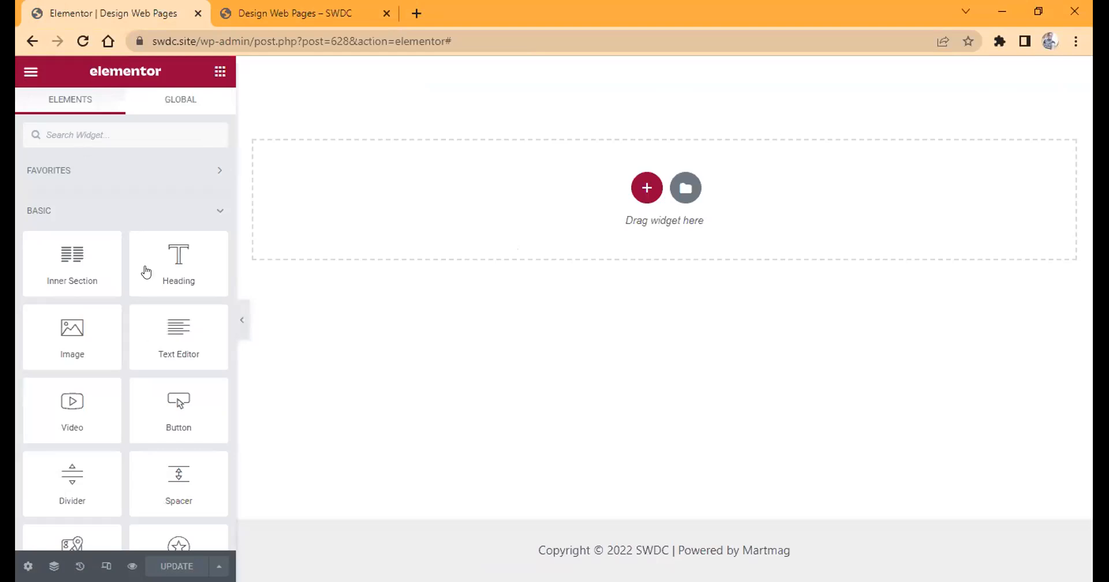
left_click(28, 567)
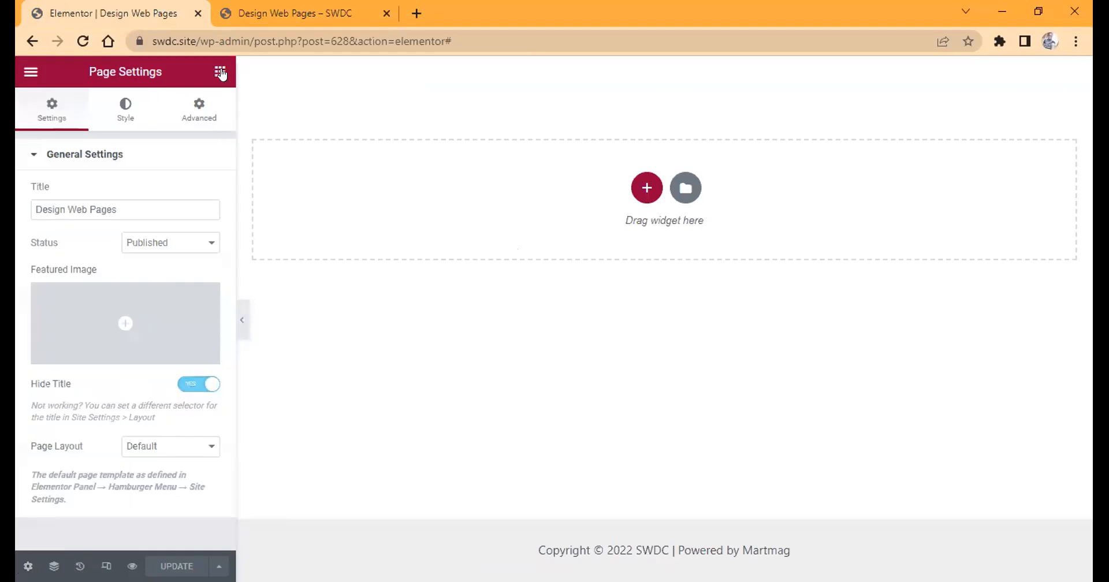
left_click(221, 72)
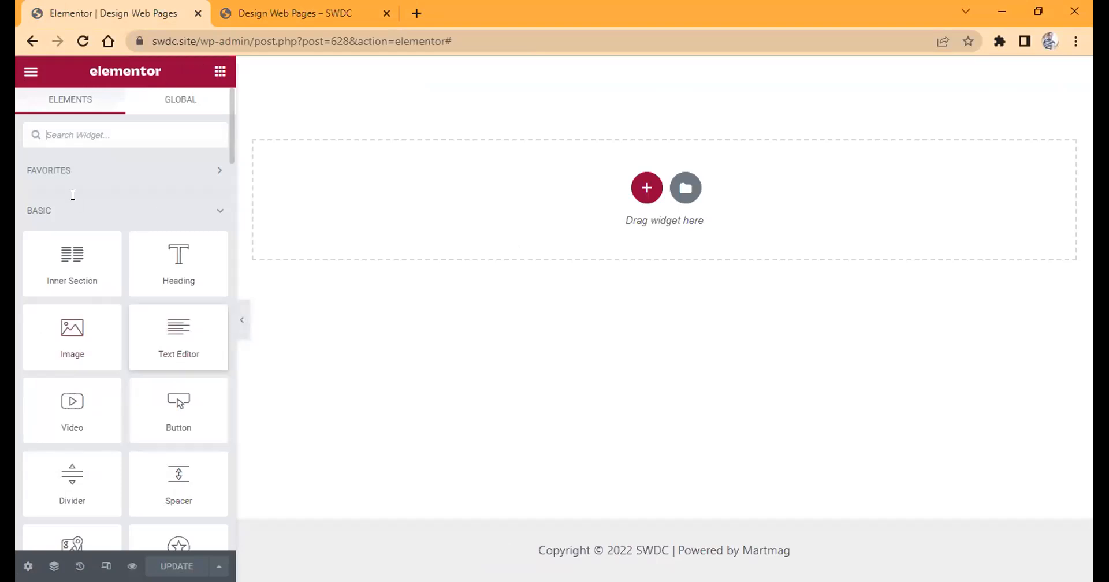
left_click(173, 98)
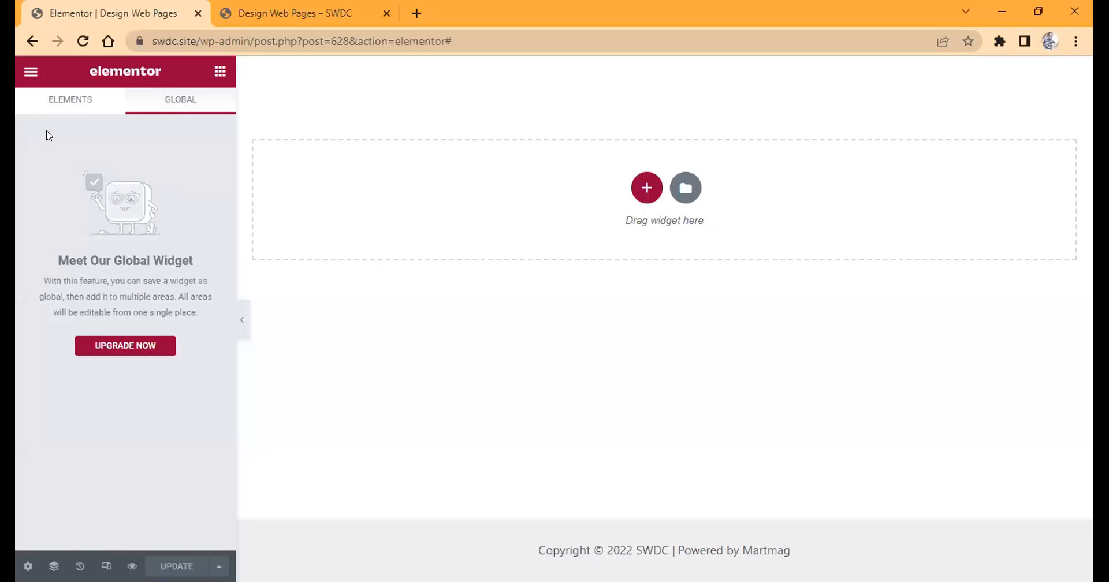
left_click(62, 102)
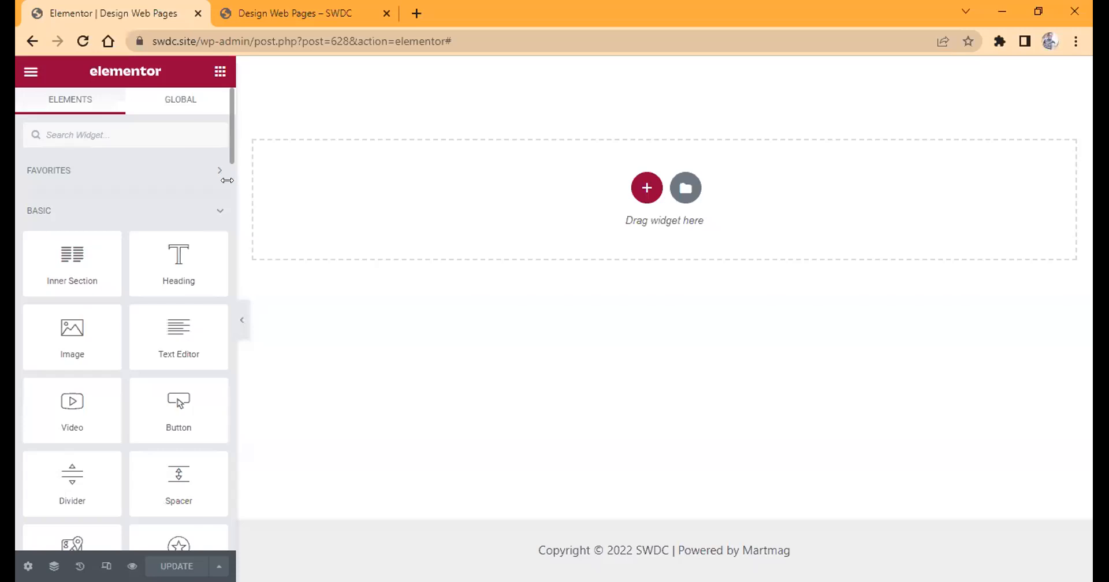
Examine the Basic and Pro widgets offered in Elementor's Elements list.
scroll(227, 180, "down", 2)
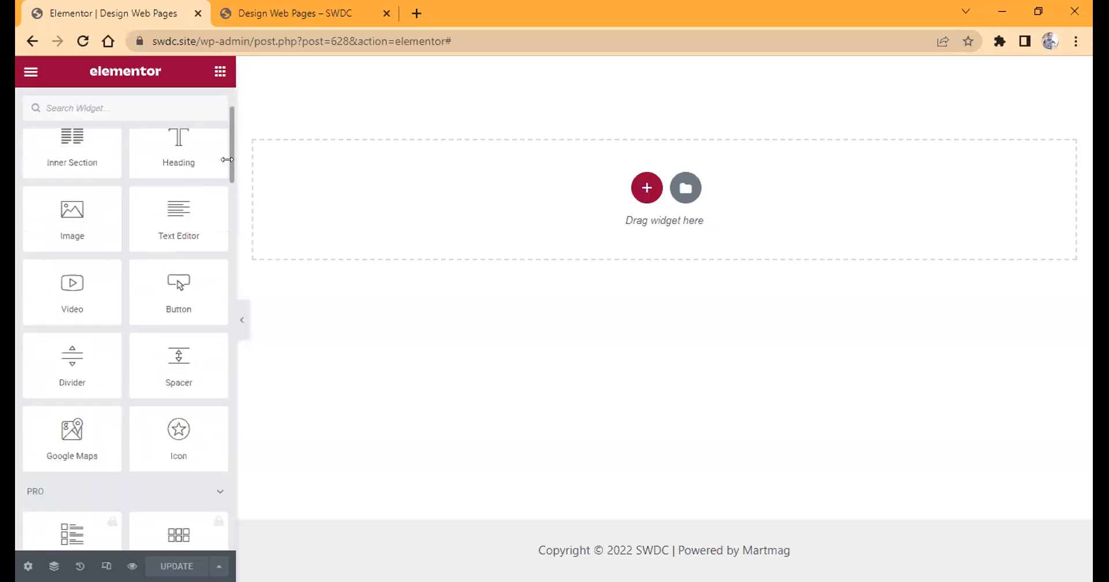
scroll(227, 182, "up", 2)
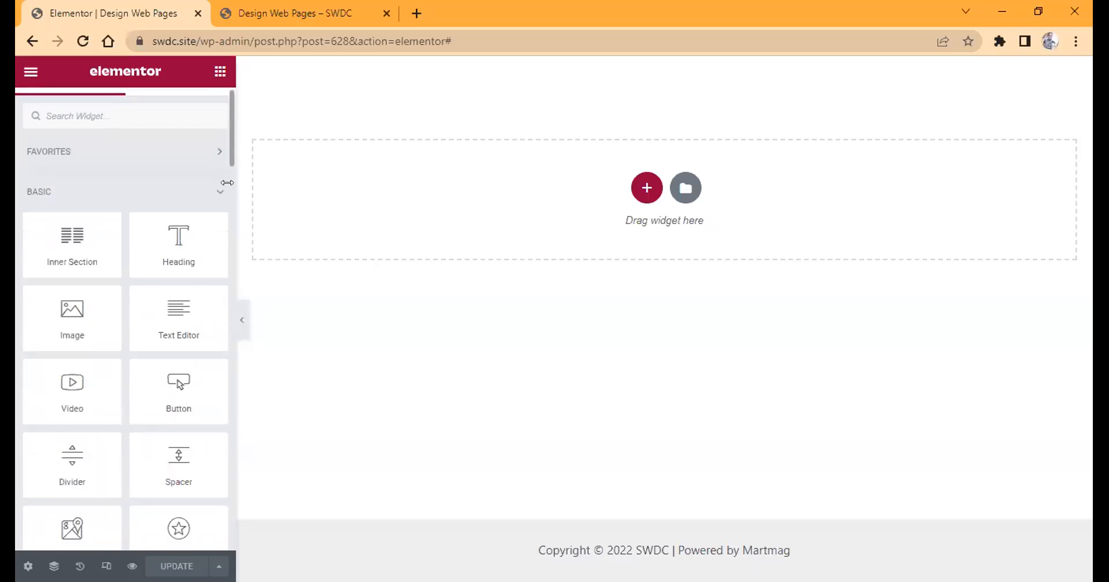
scroll(227, 184, "down", 4)
scroll(227, 194, "down", 1)
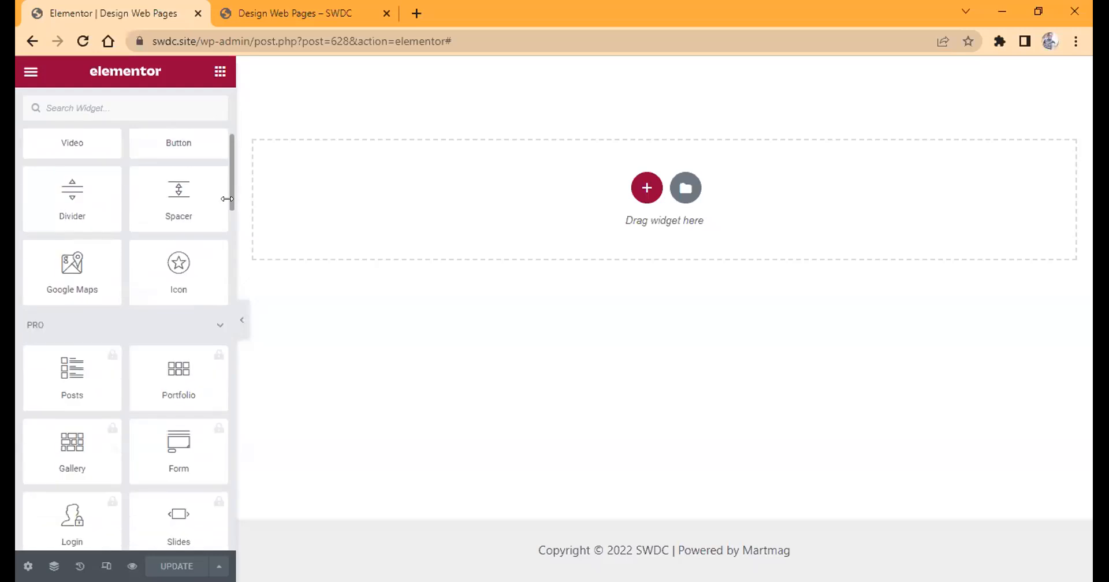
scroll(227, 203, "down", 1)
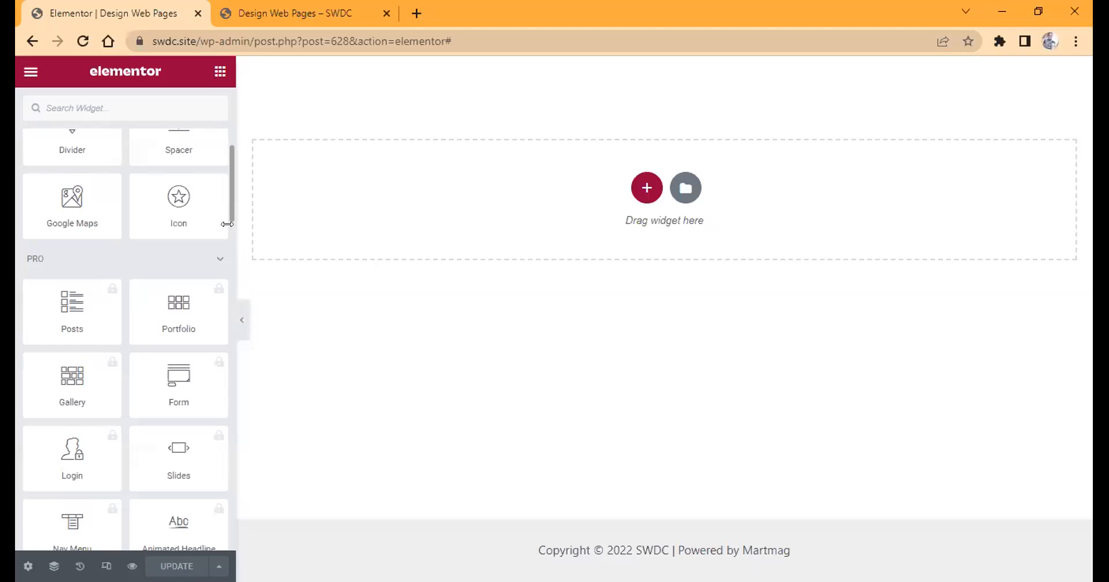
scroll(227, 224, "down", 1)
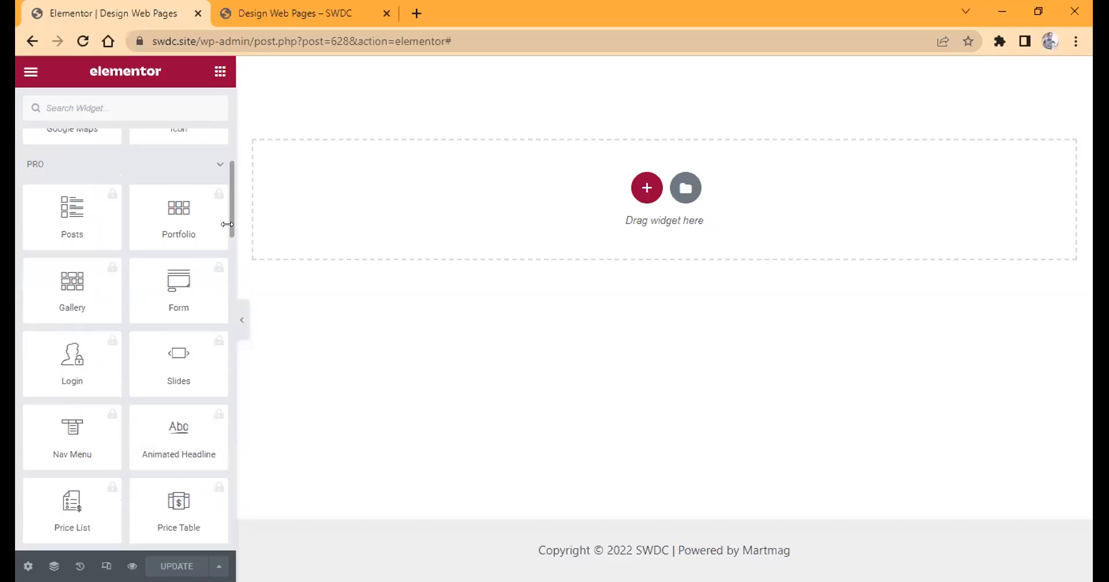
scroll(227, 224, "down", 1)
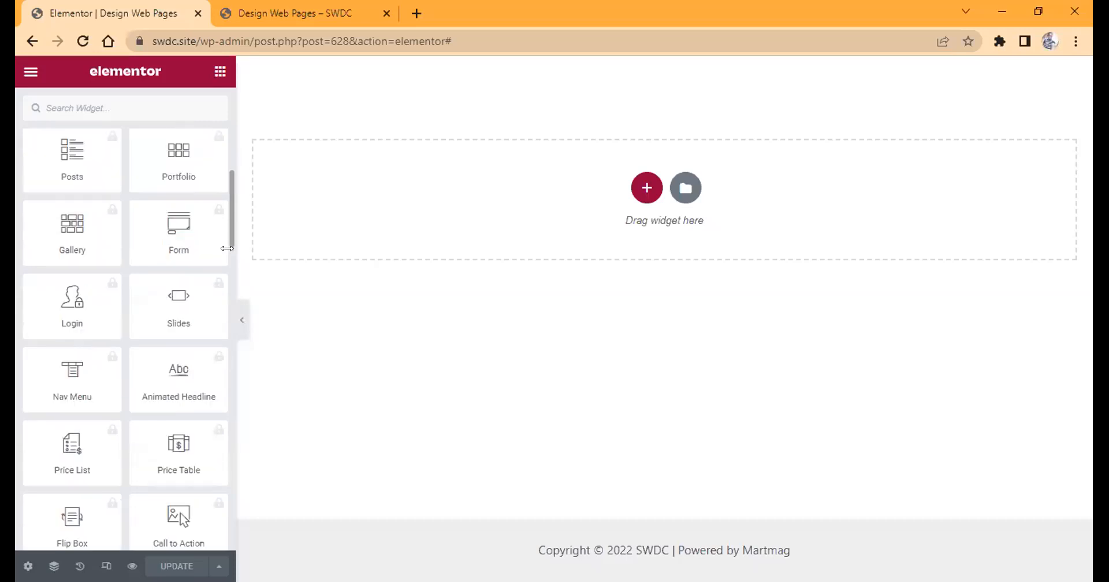
scroll(227, 248, "down", 1)
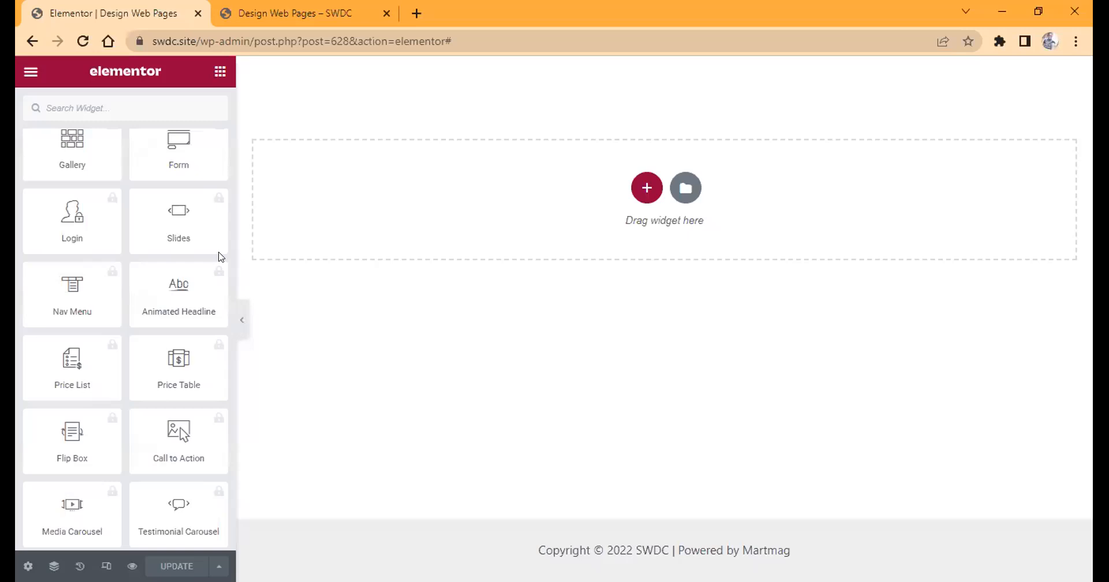
left_click(198, 225)
Search Google for "puffin browser" in a new tab, close that tab and go back to the Elementor editor.
right_click(412, 18)
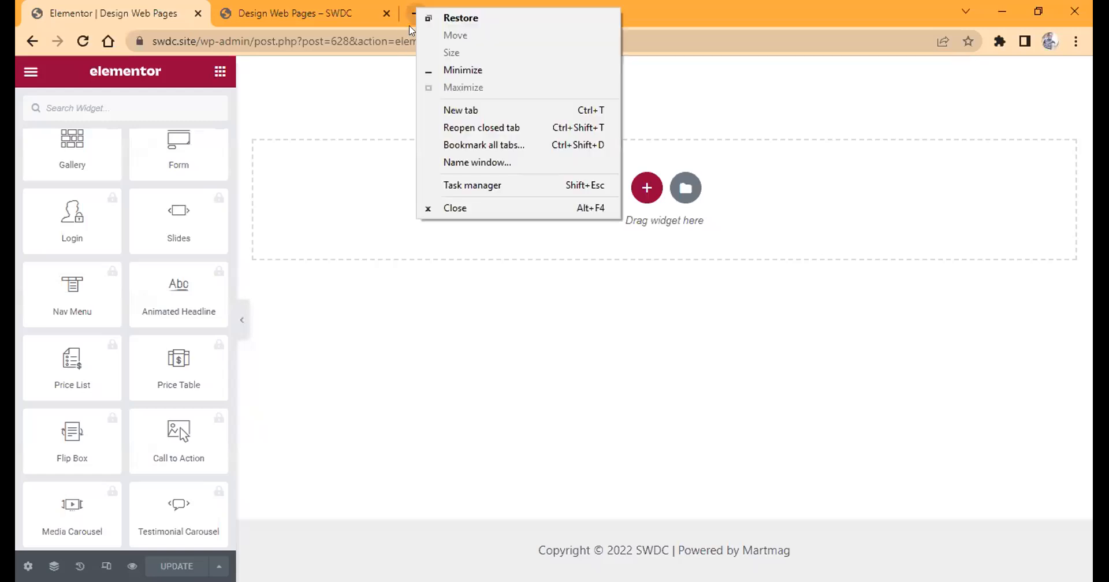
left_click(413, 16)
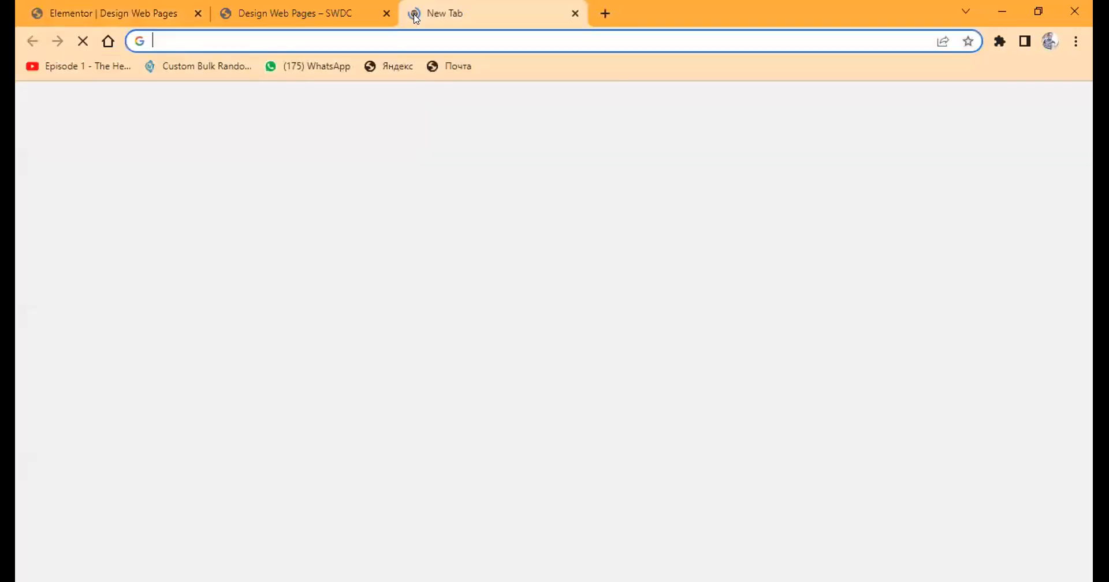
type("puffin")
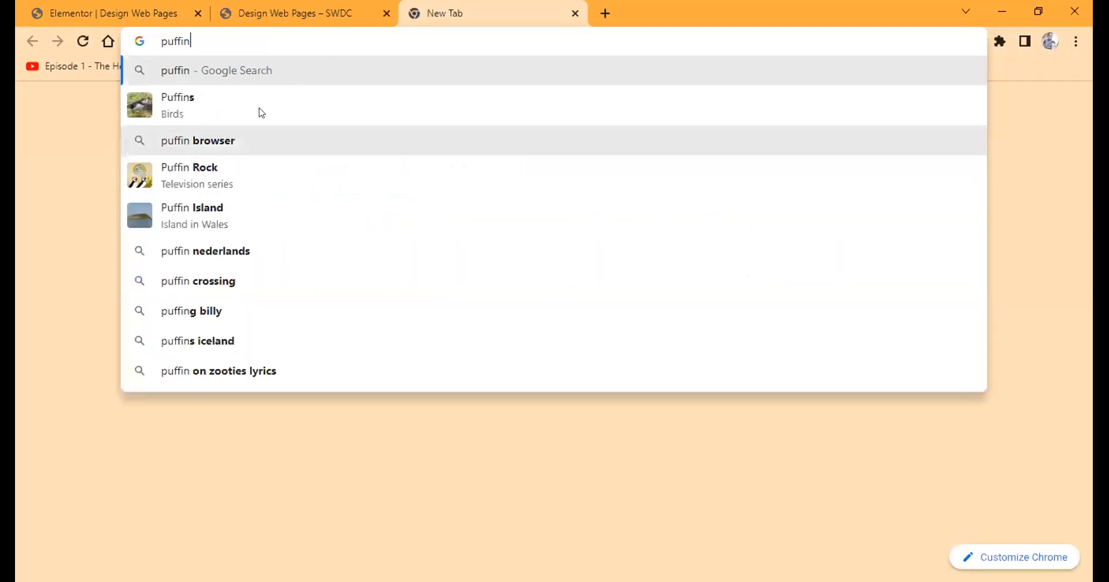
left_click(250, 143)
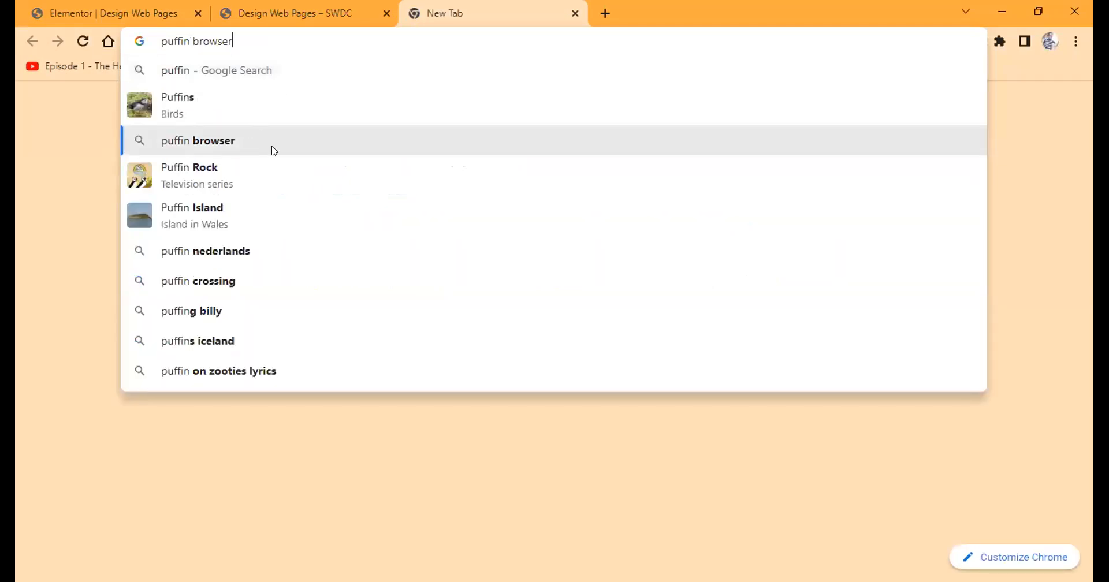
left_click(274, 150)
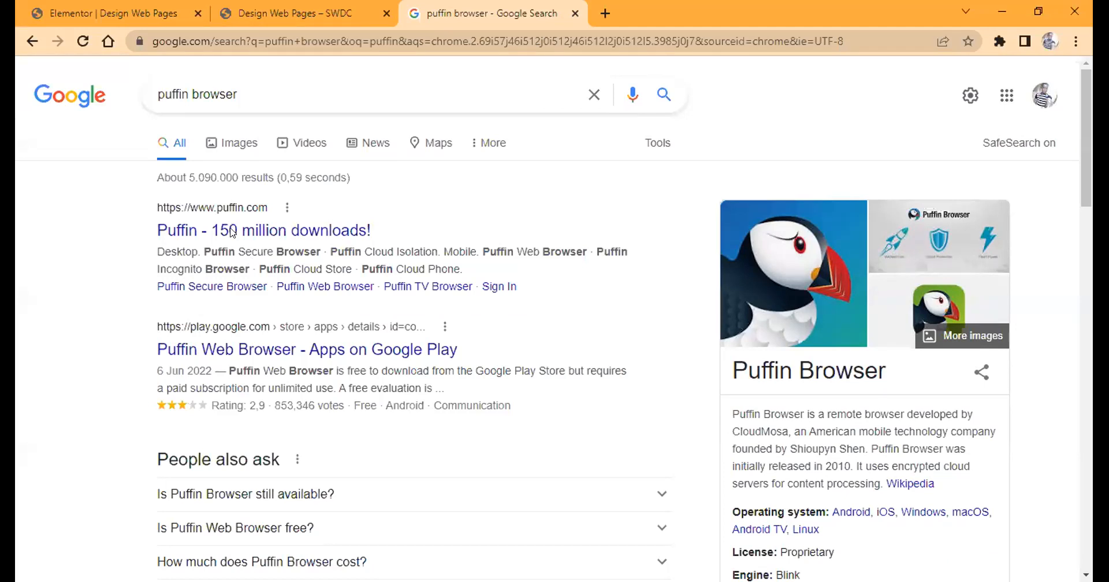
key("ctrl+w")
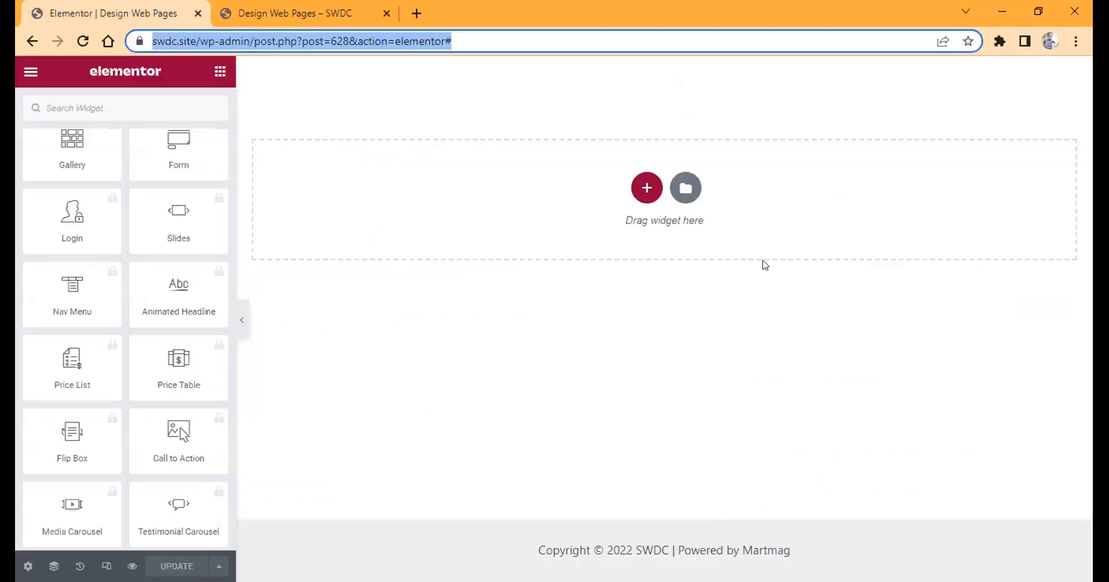
left_click(452, 118)
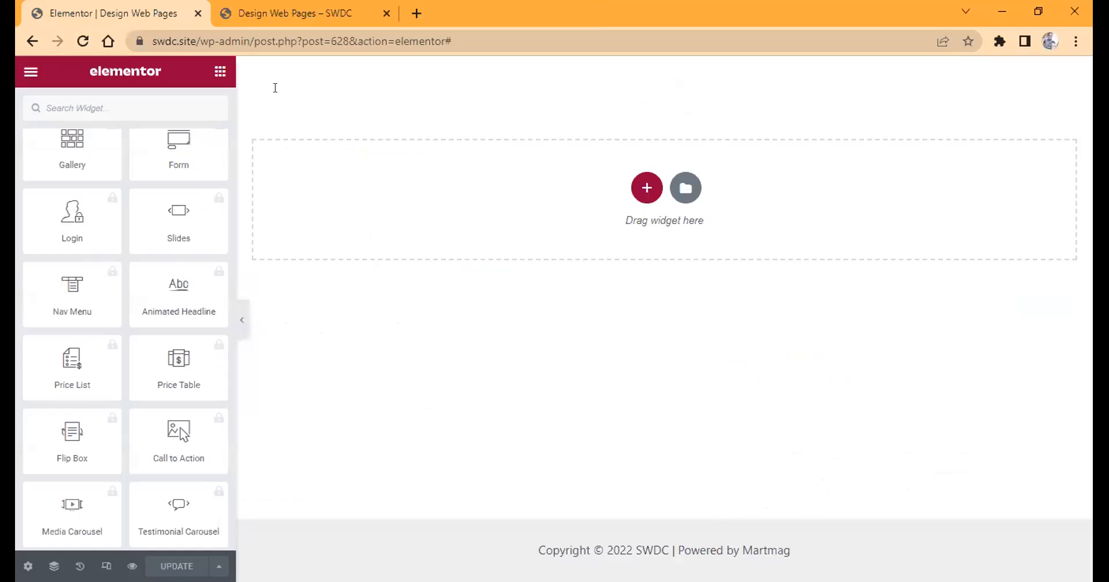
Open the Global Colors in Elementor's site settings.
left_click(29, 74)
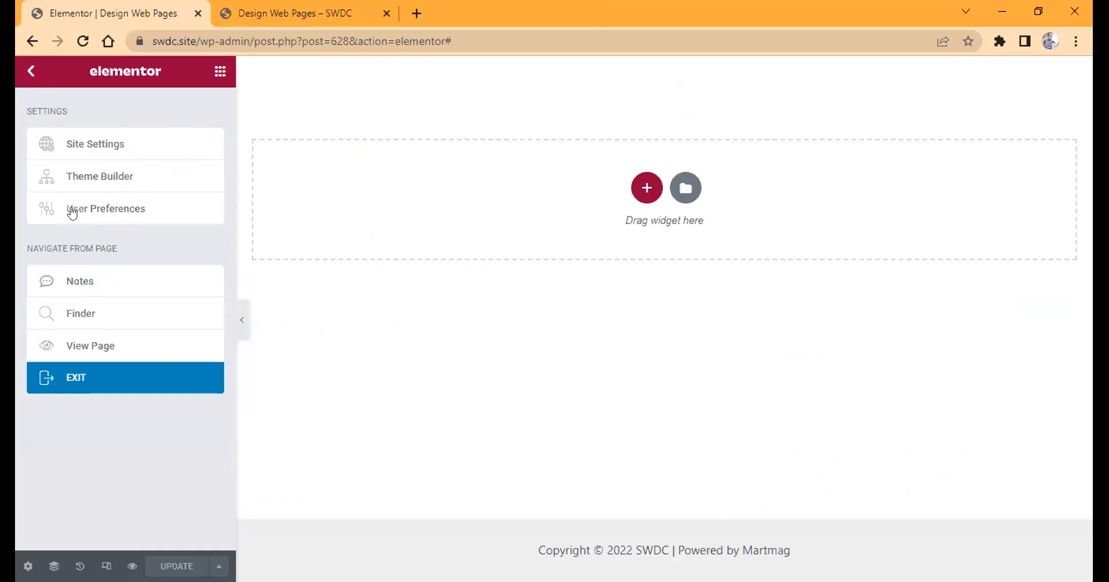
left_click(87, 165)
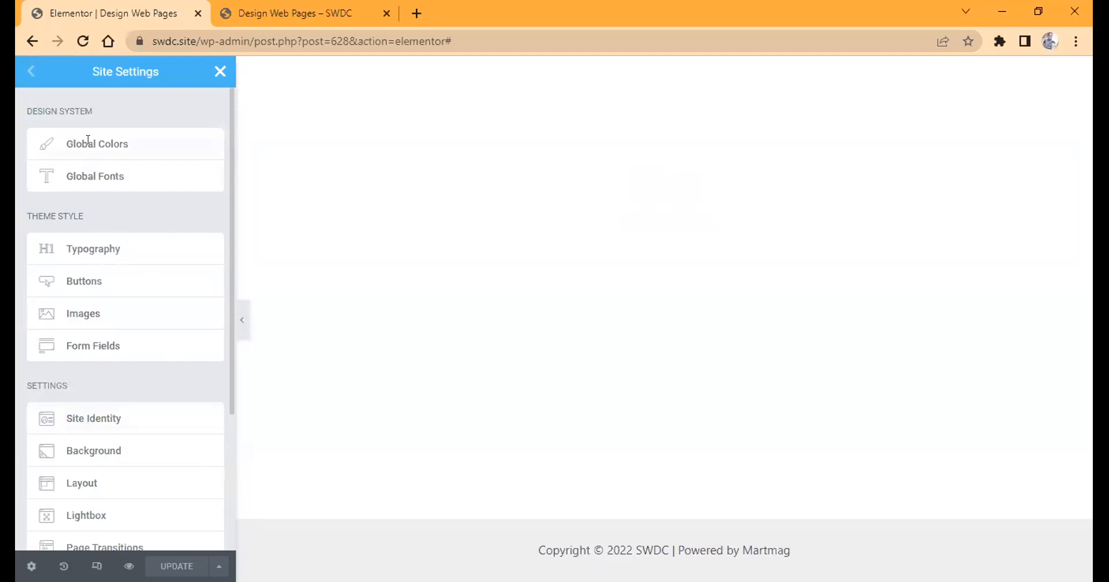
left_click(196, 159)
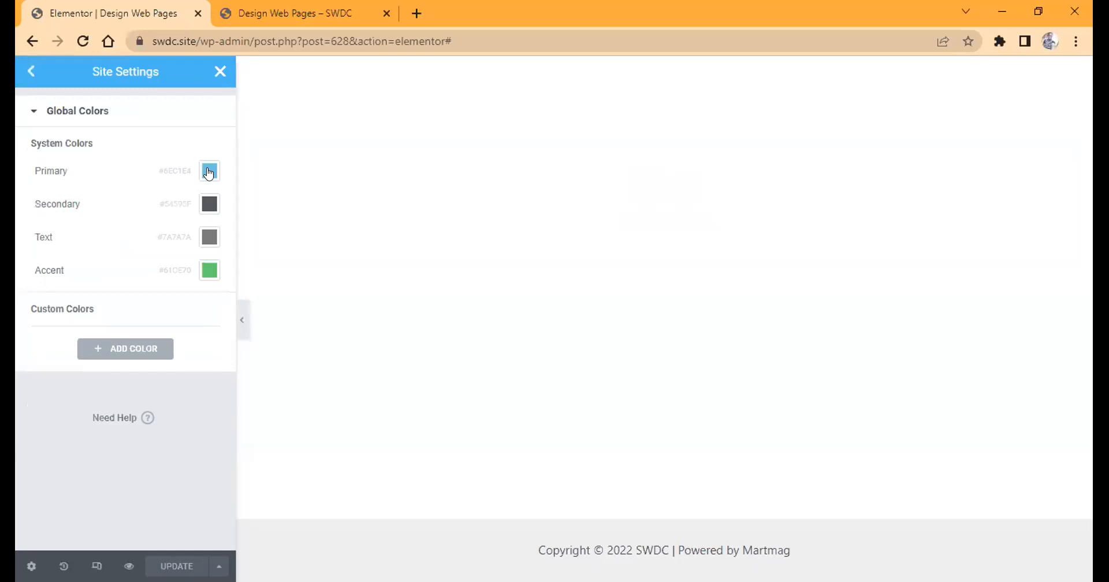
Set the Primary global color to #DAA520.
left_click(208, 172)
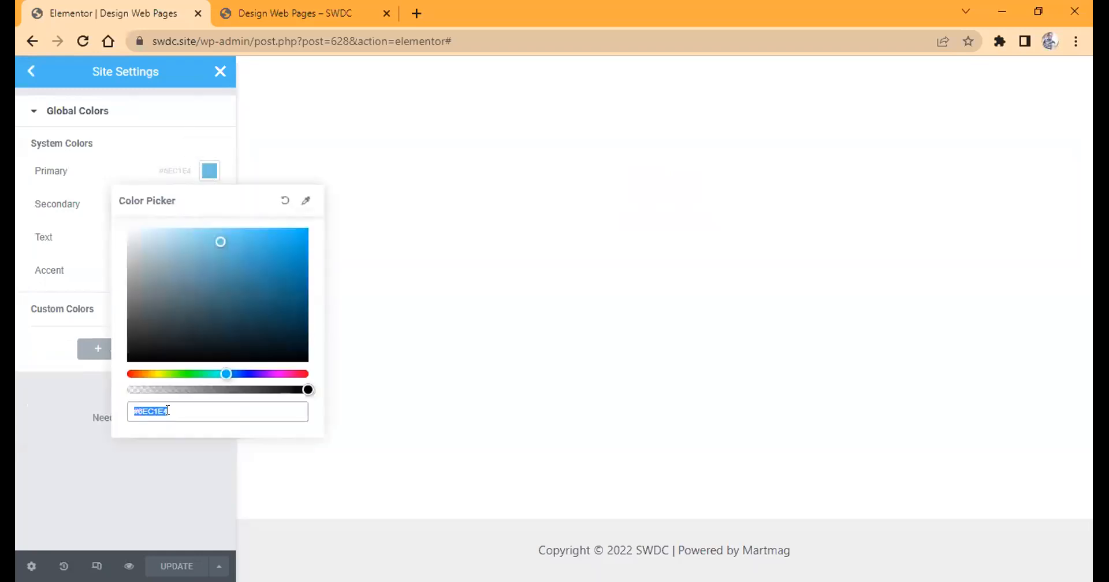
type("#daa")
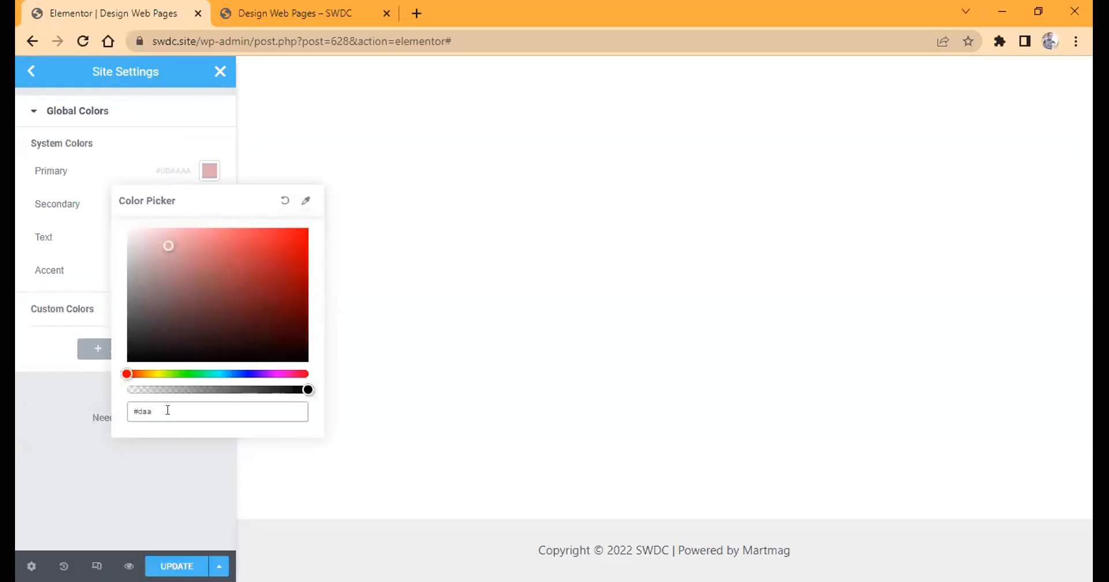
type("520")
left_click(69, 272)
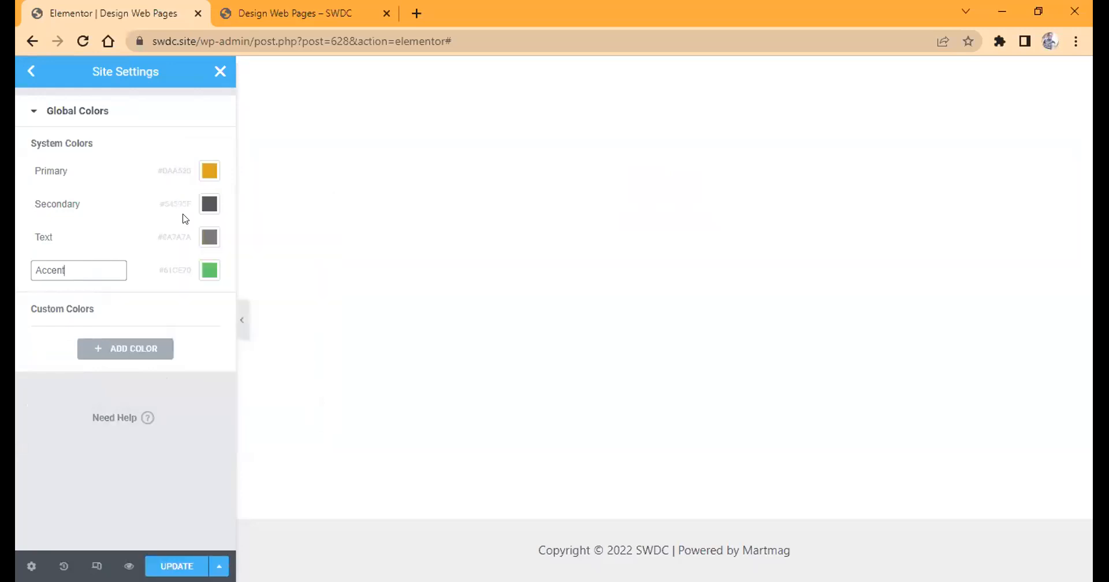
Set the Secondary global color to white, #FFFFFF.
left_click(210, 209)
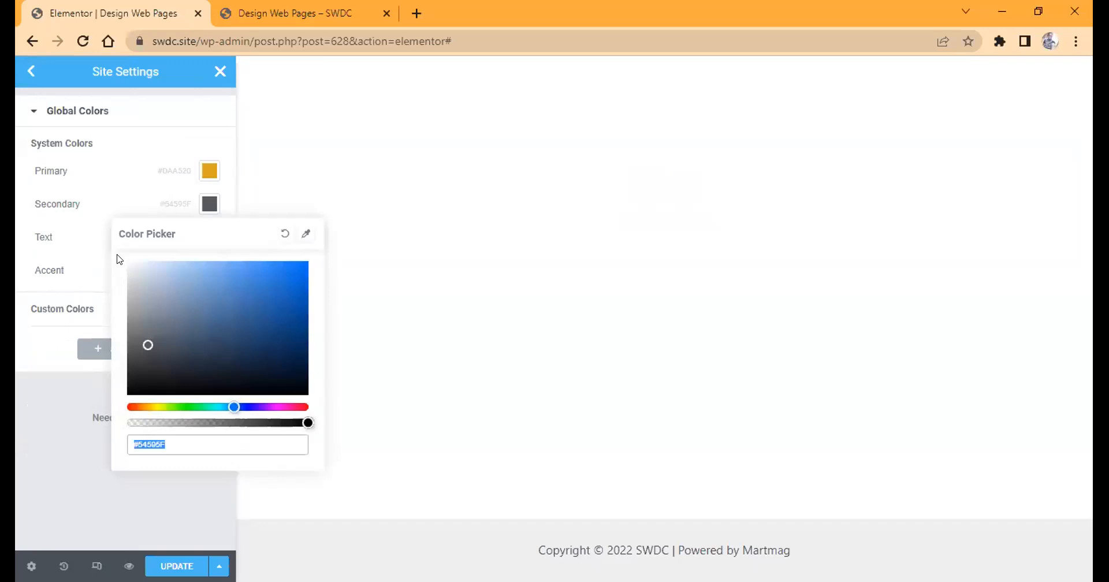
type("#FFFFFF")
left_click(186, 214)
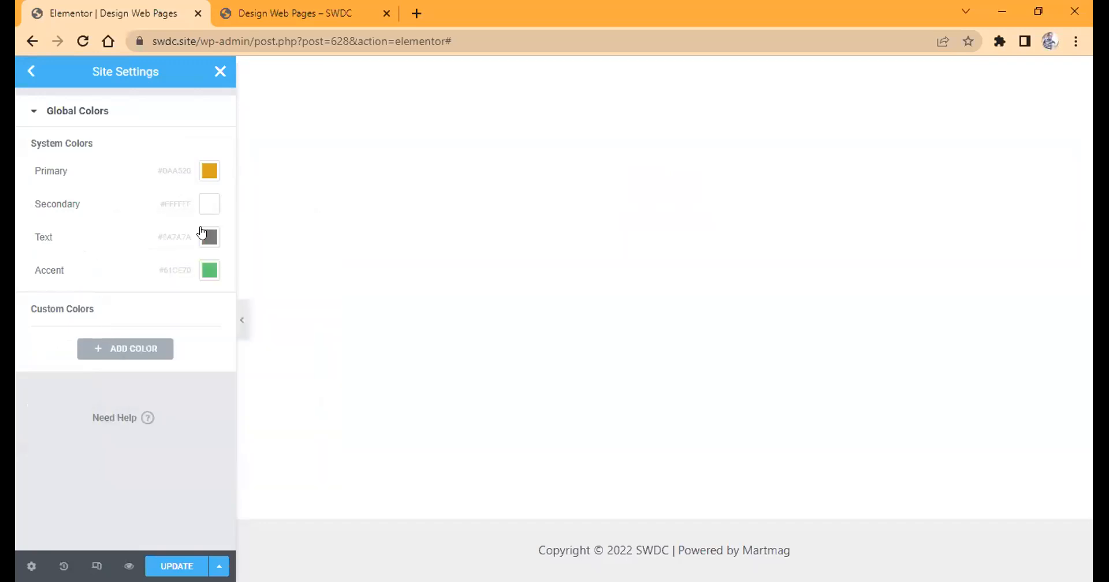
Try #151004 as the Primary global color and adjust its shade in the color picker.
left_click(209, 171)
key("ctrl+c")
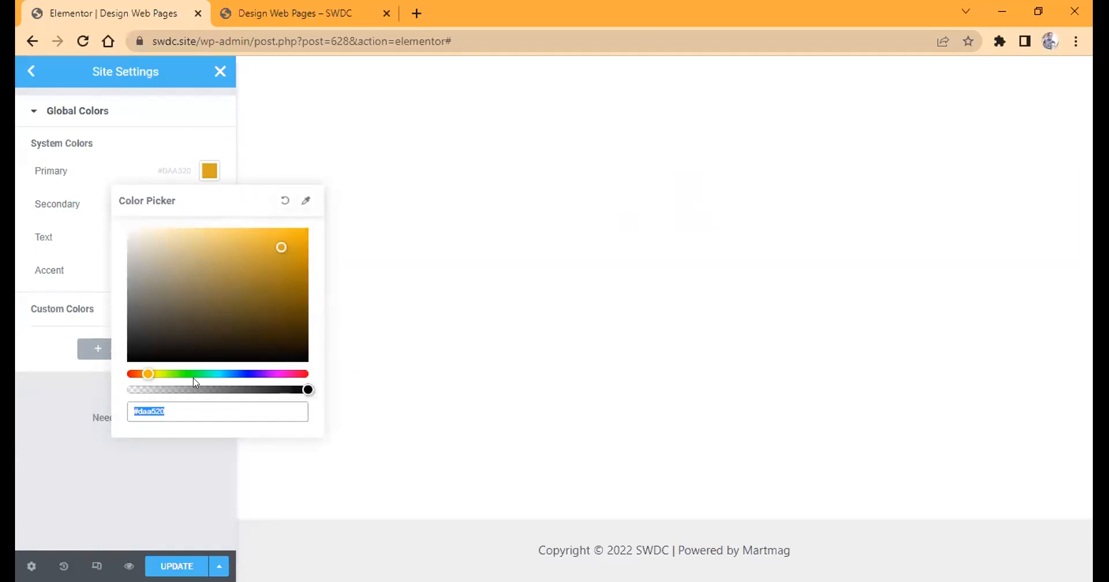
key("BackSpace")
type("#151004")
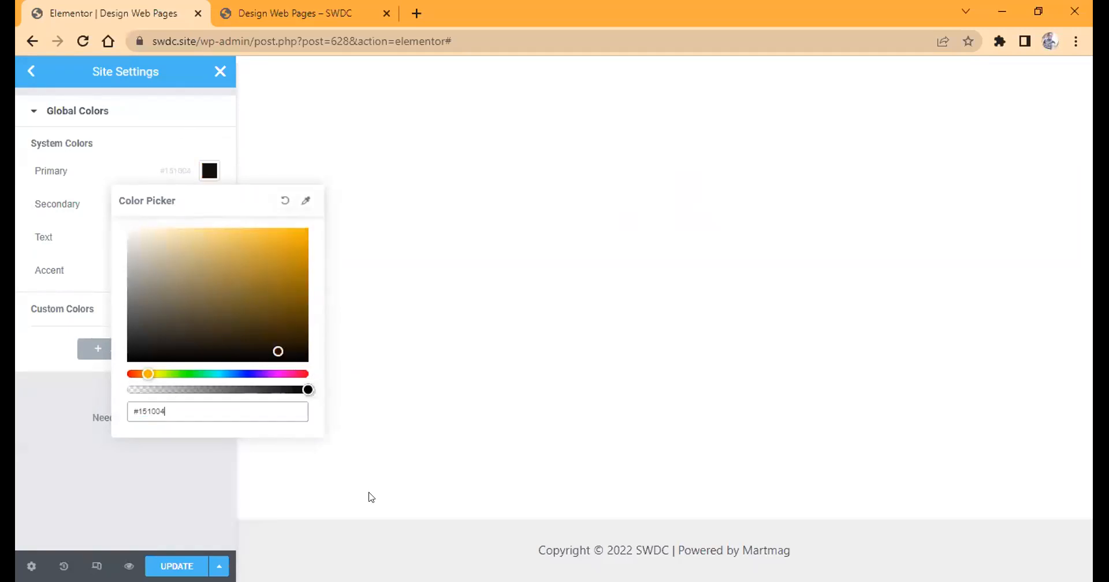
left_click(304, 355)
left_click_drag(322, 398, 185, 170)
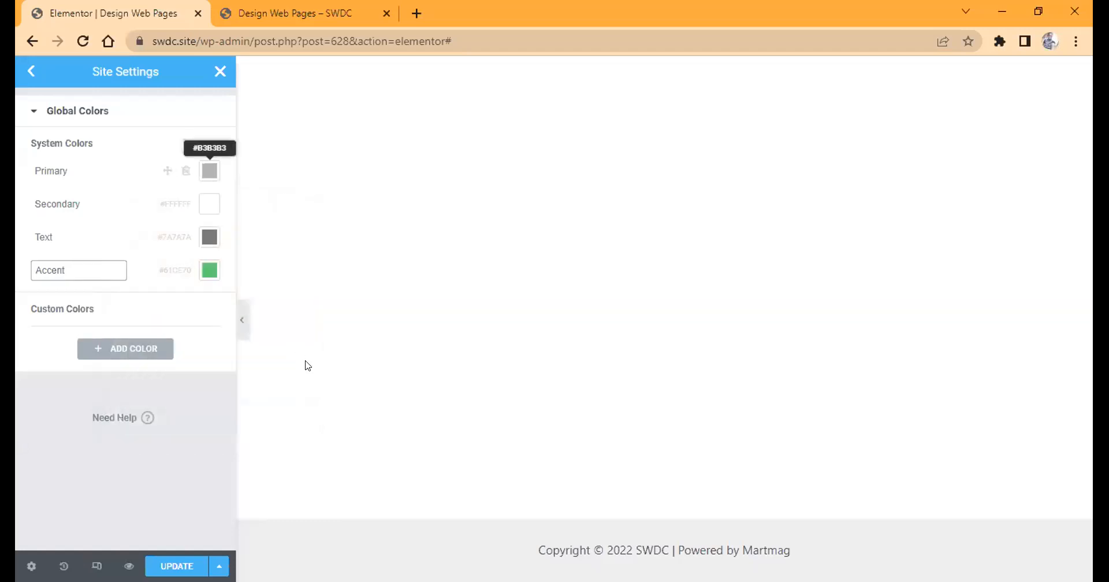
Set the Primary global color to pure black, #000000.
left_click(210, 171)
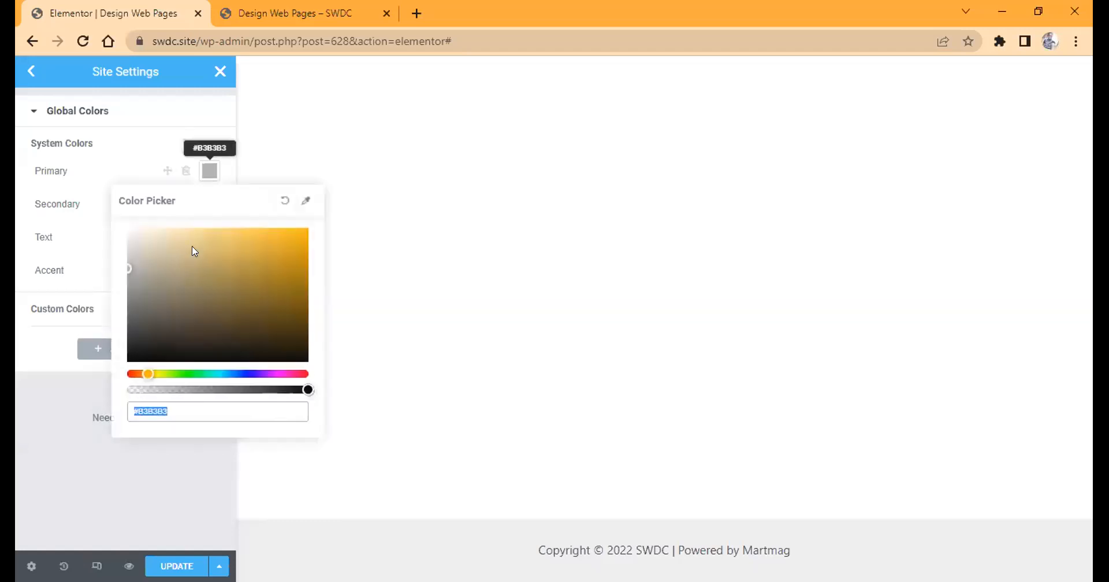
left_click_drag(195, 251, 308, 362)
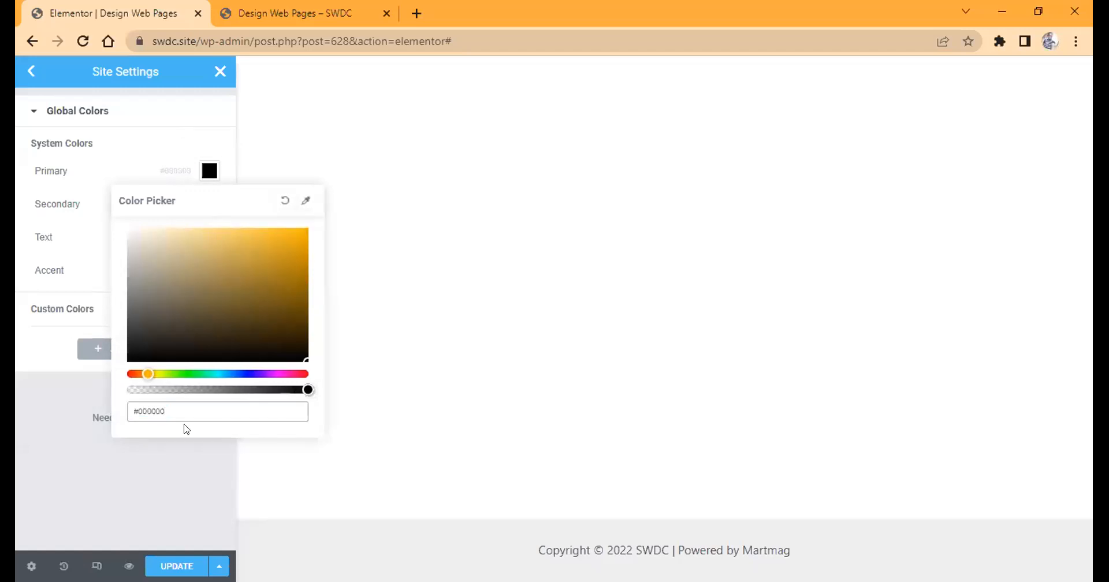
left_click(184, 453)
Set the Accent global color to #DAA520 and return to the site settings overview.
left_click(210, 237)
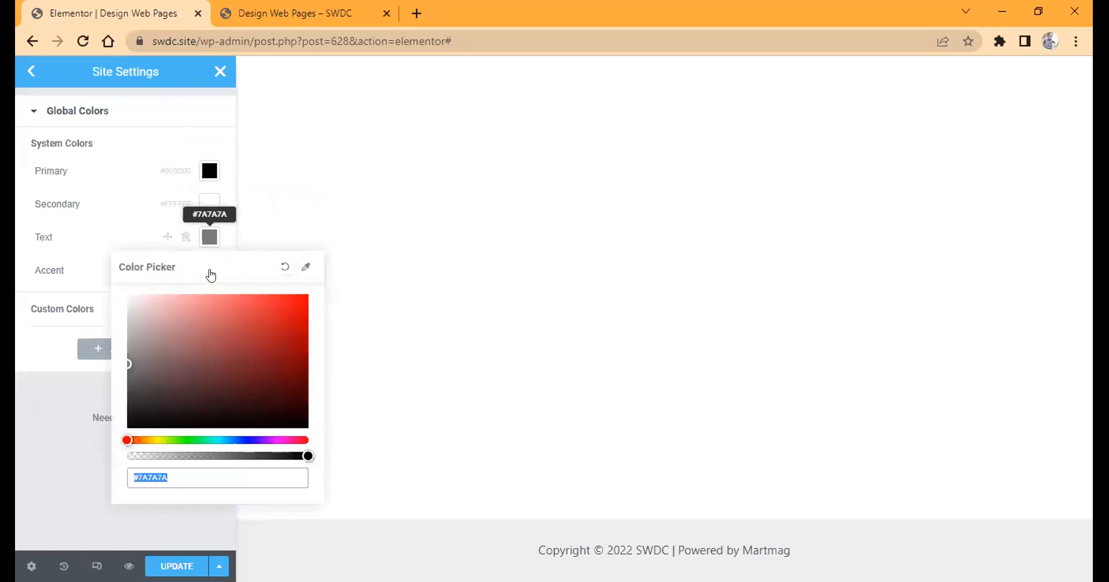
left_click(210, 271)
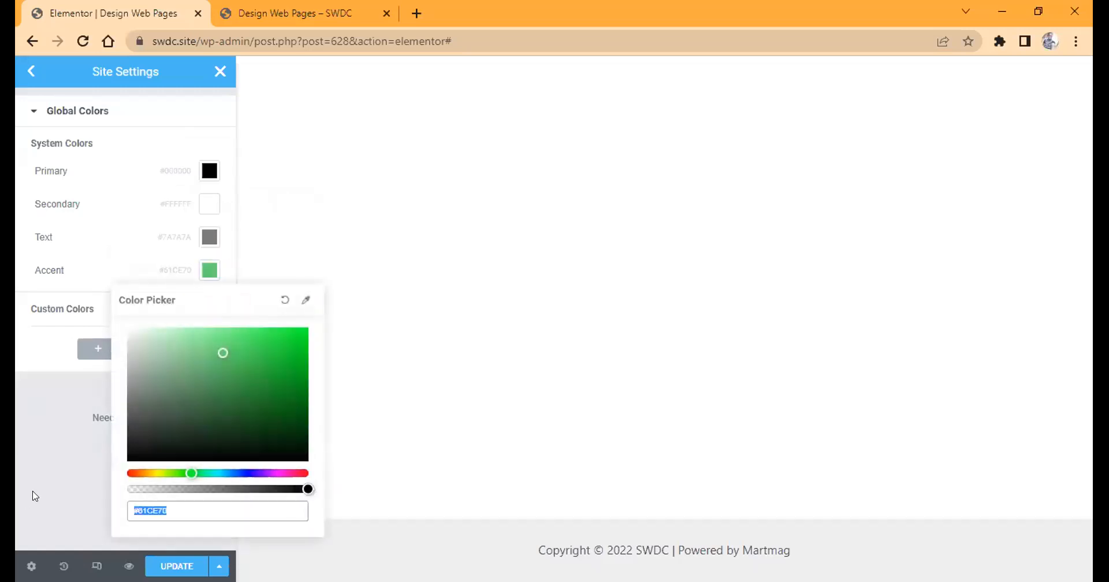
key("ctrl+v")
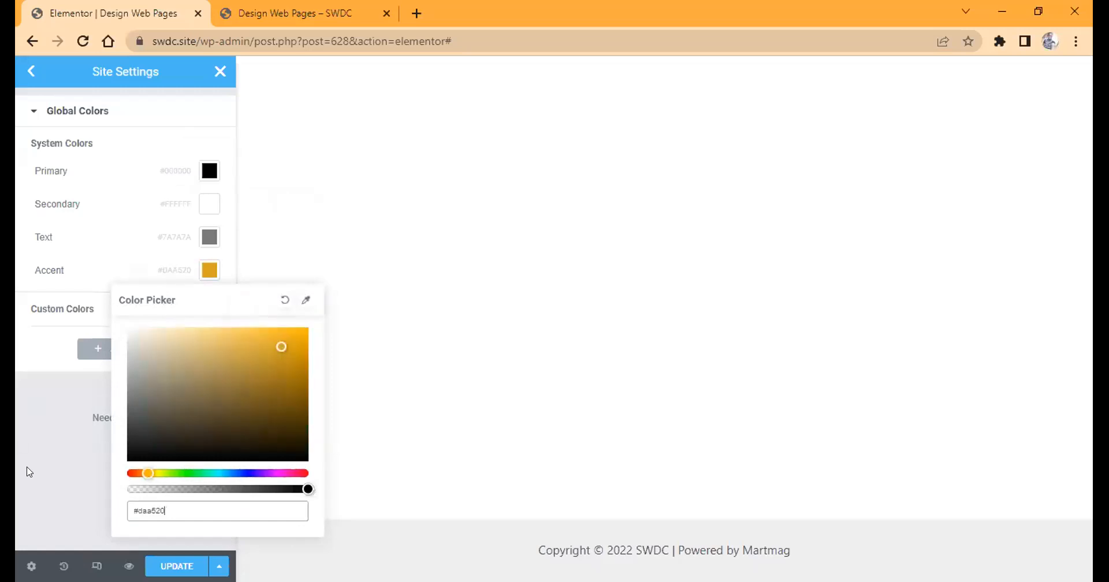
left_click(32, 73)
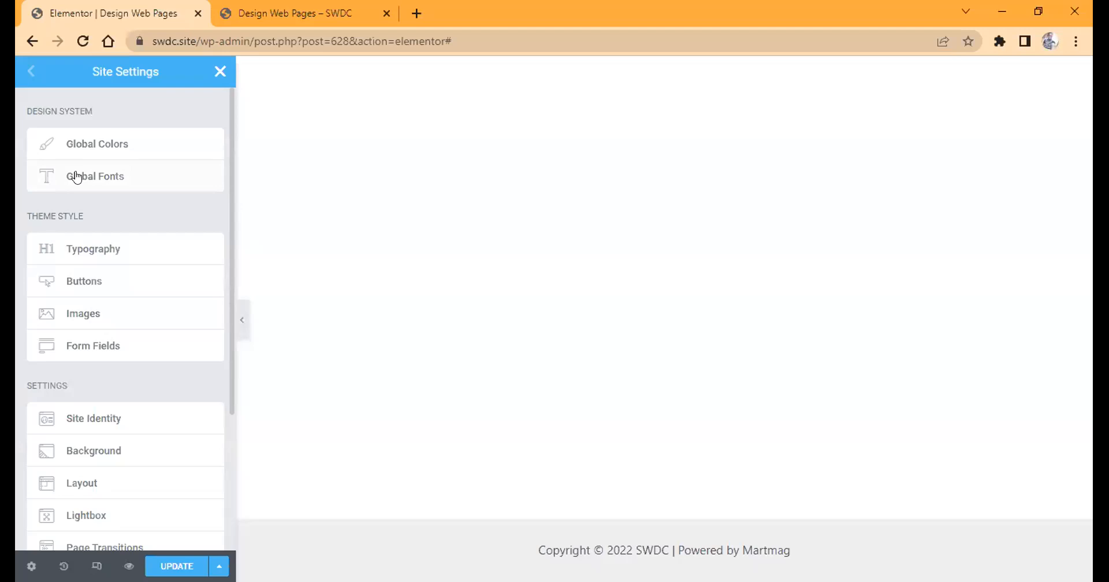
Set the font family of the Primary global font to Montserrat.
left_click(77, 177)
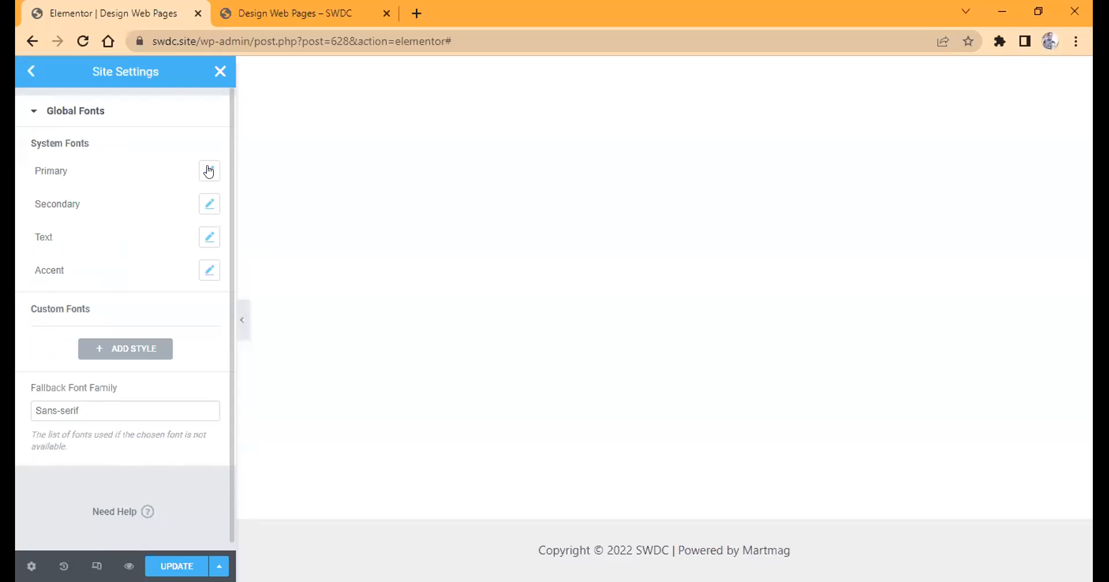
left_click(208, 171)
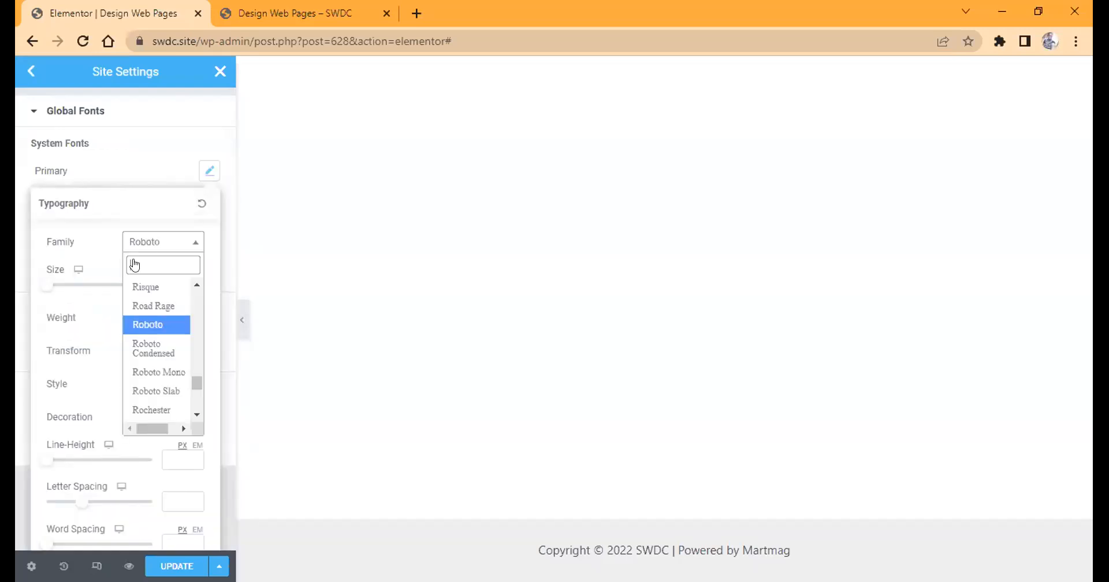
type("monts")
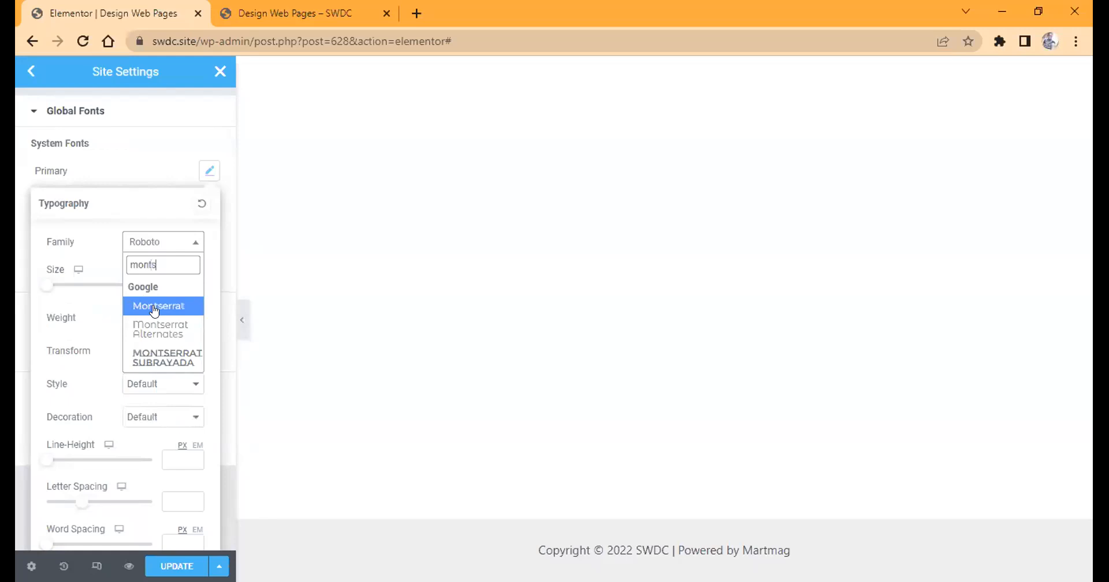
left_click(153, 311)
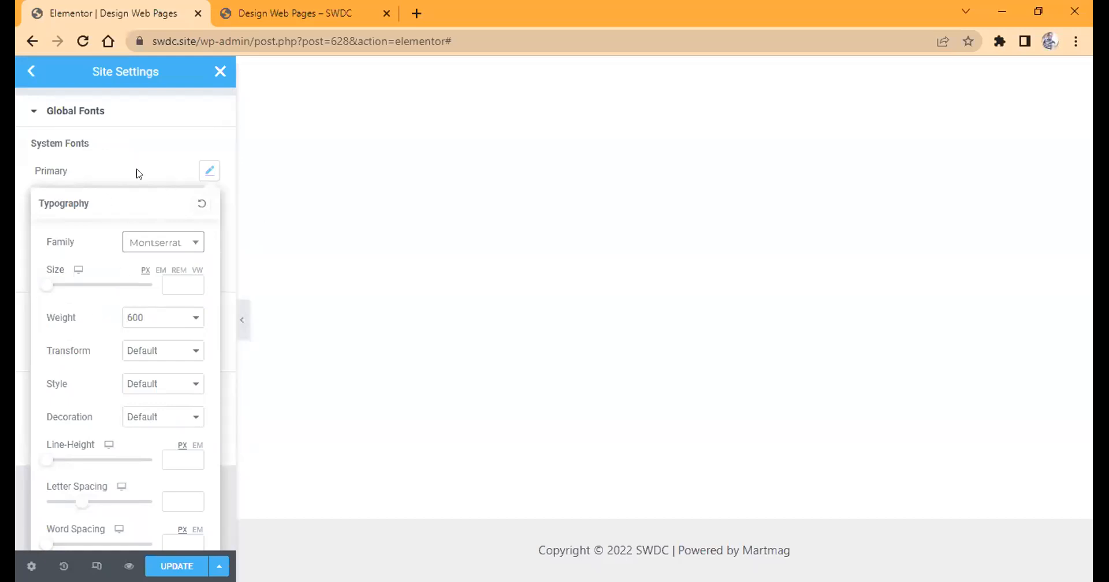
left_click(65, 172)
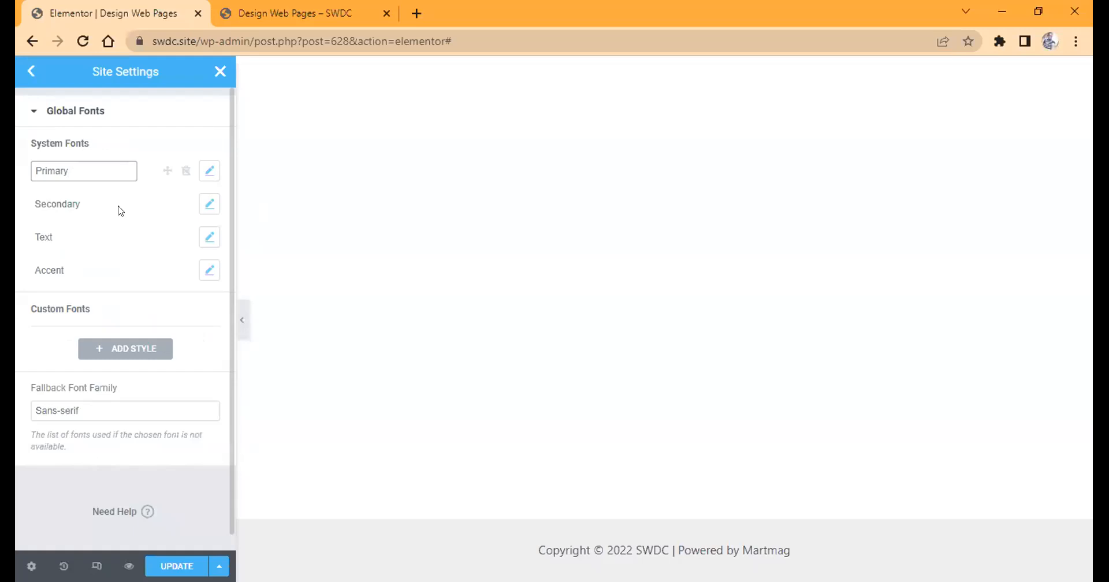
left_click(148, 165)
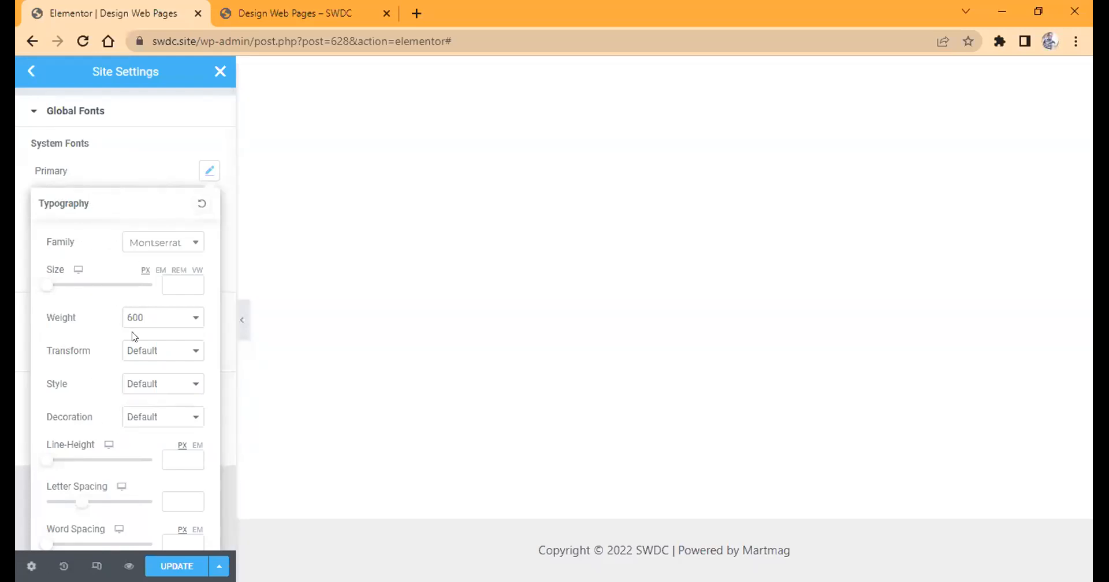
Search the font families for "mont" and pick a match for the Secondary global font.
left_click(209, 201)
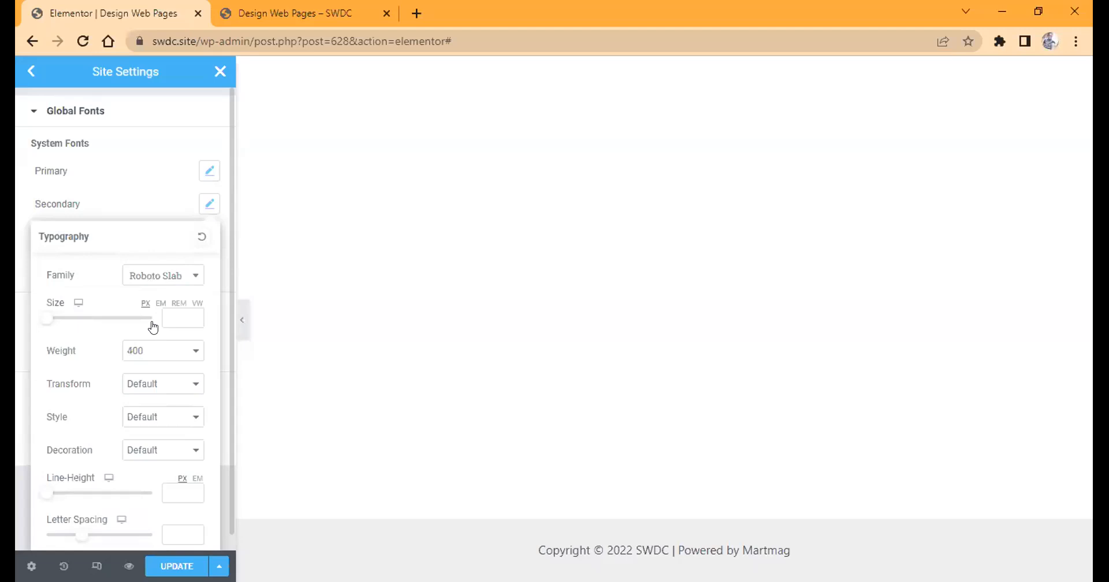
left_click(154, 276)
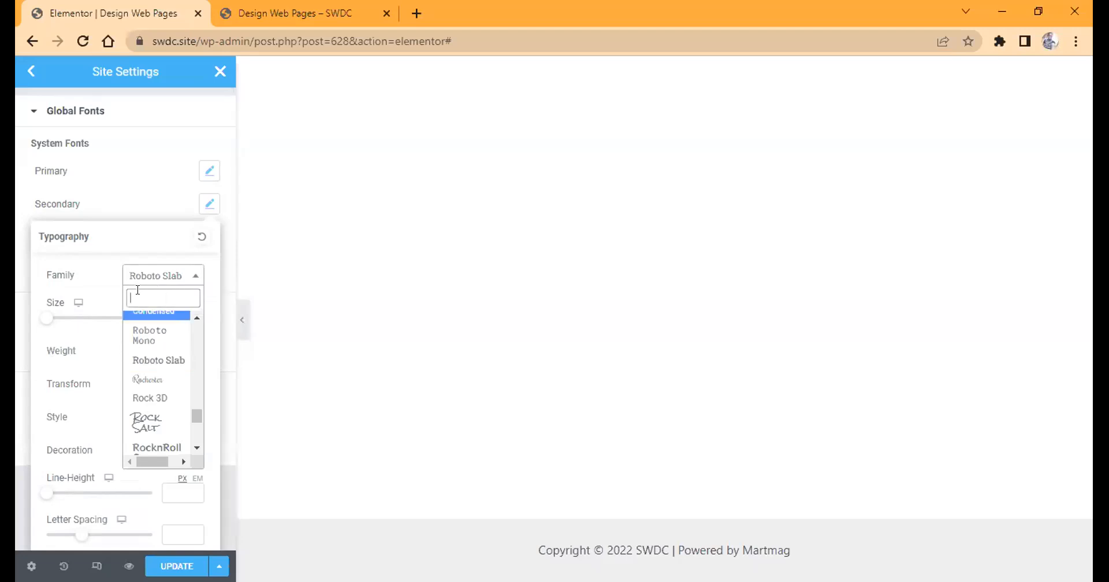
type("mont")
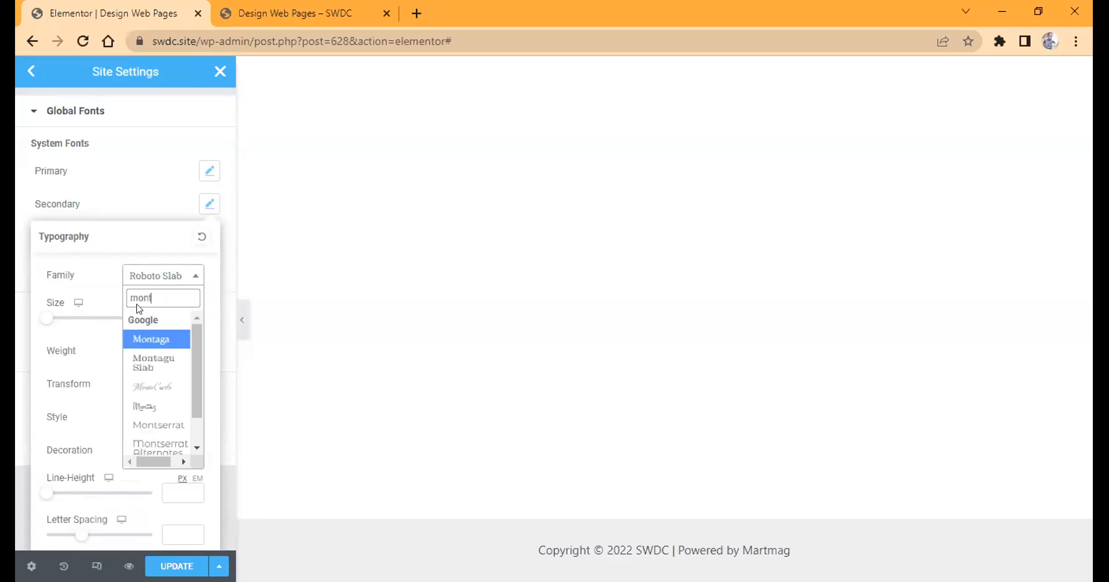
left_click(151, 339)
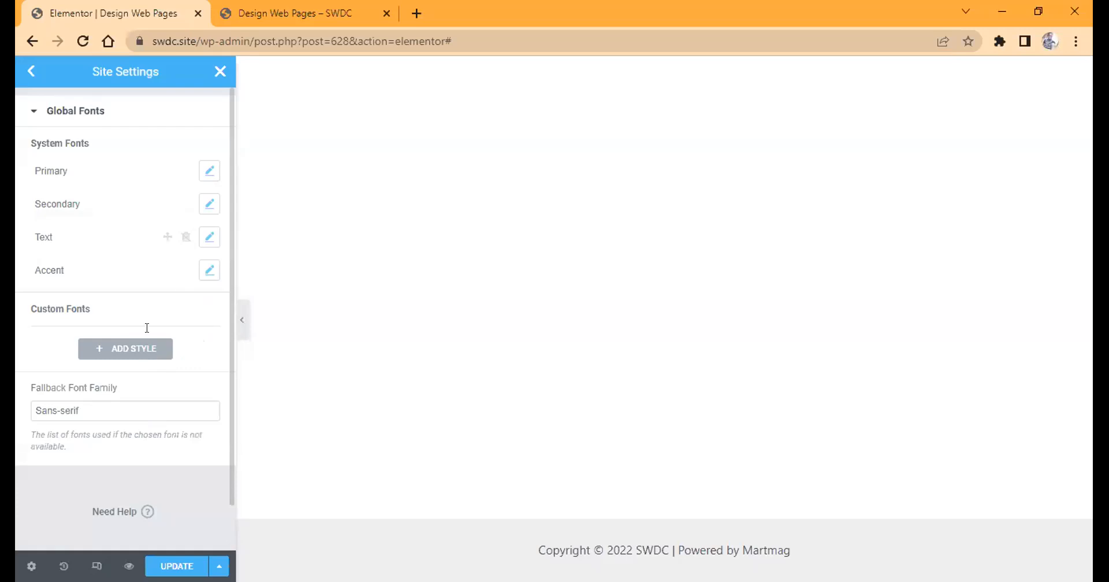
Try to set the Text global font's family to Montserrat, searching for "monts".
left_click(209, 237)
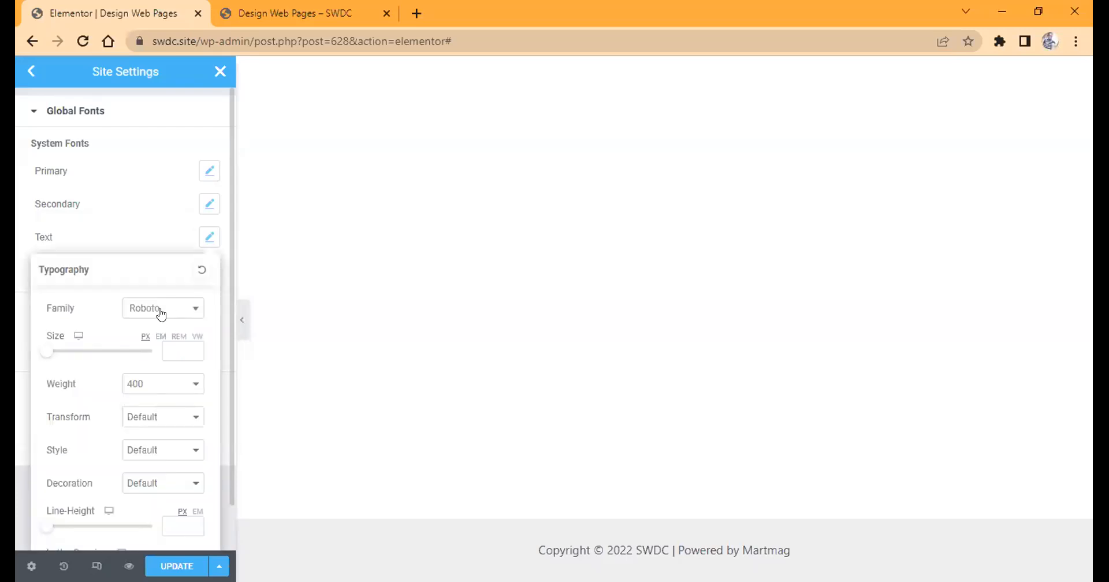
left_click(161, 315)
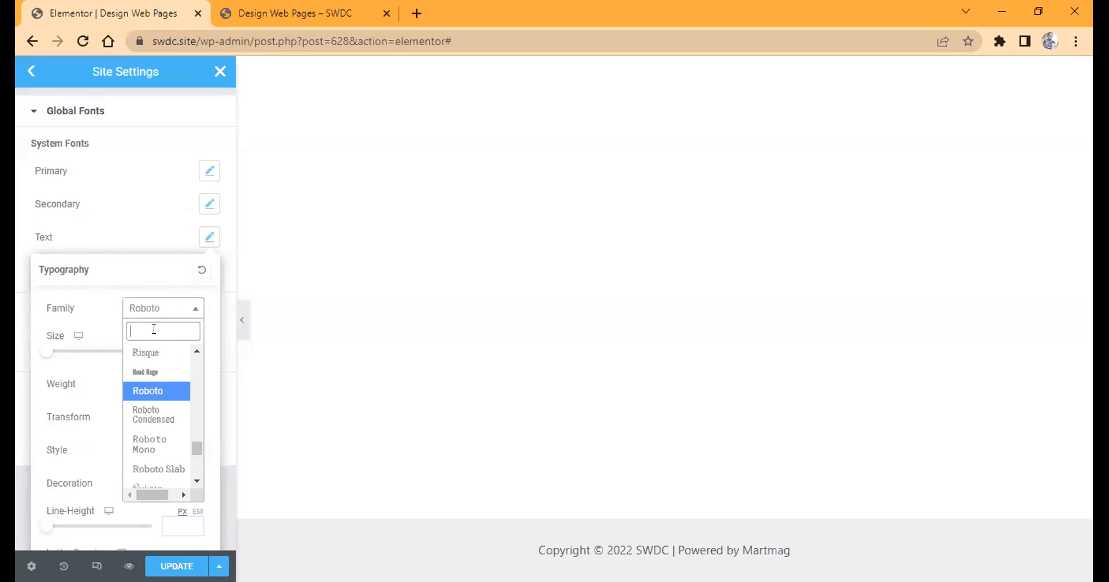
type("mon")
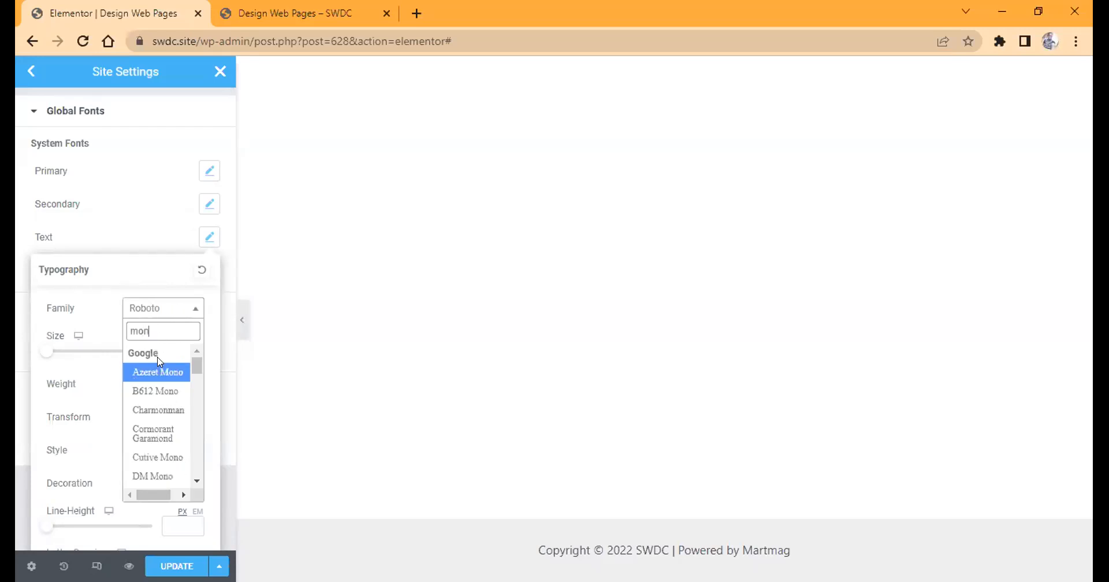
type("ts")
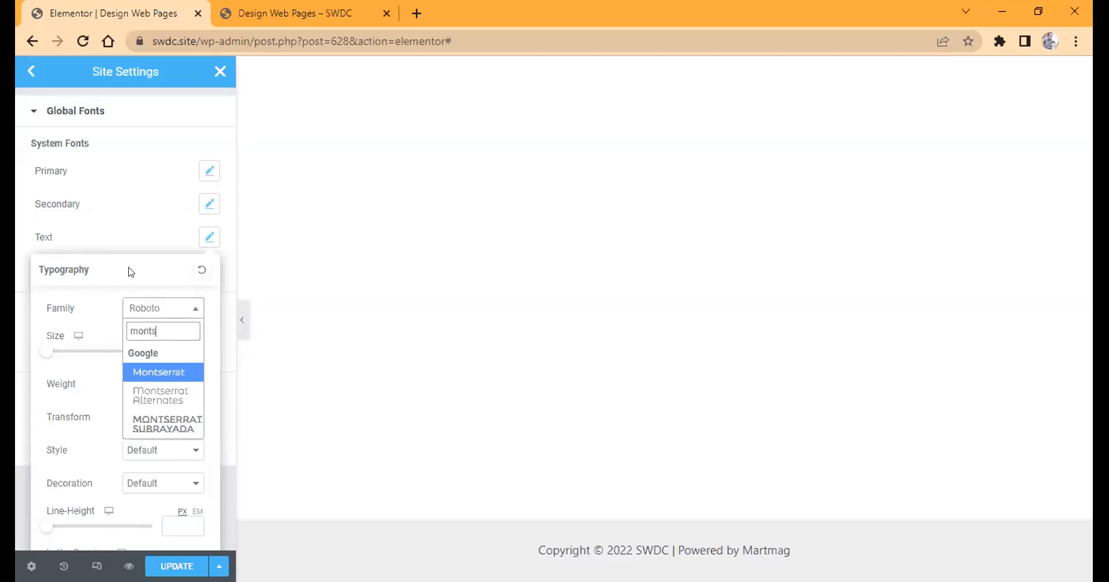
left_click(120, 197)
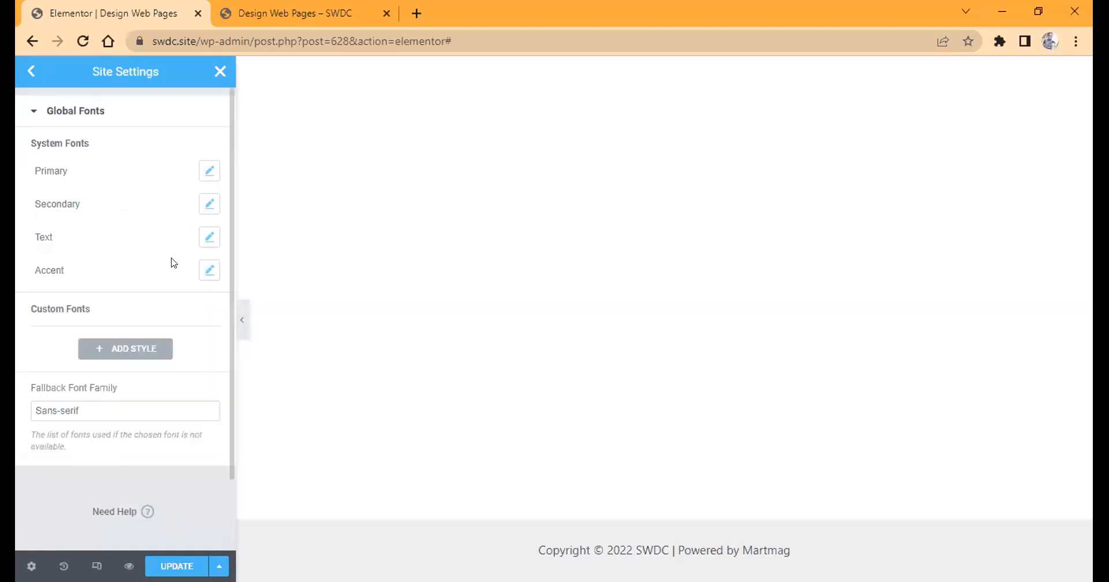
Set the font family of the Accent global font to Montserrat and save the site settings.
left_click(203, 273)
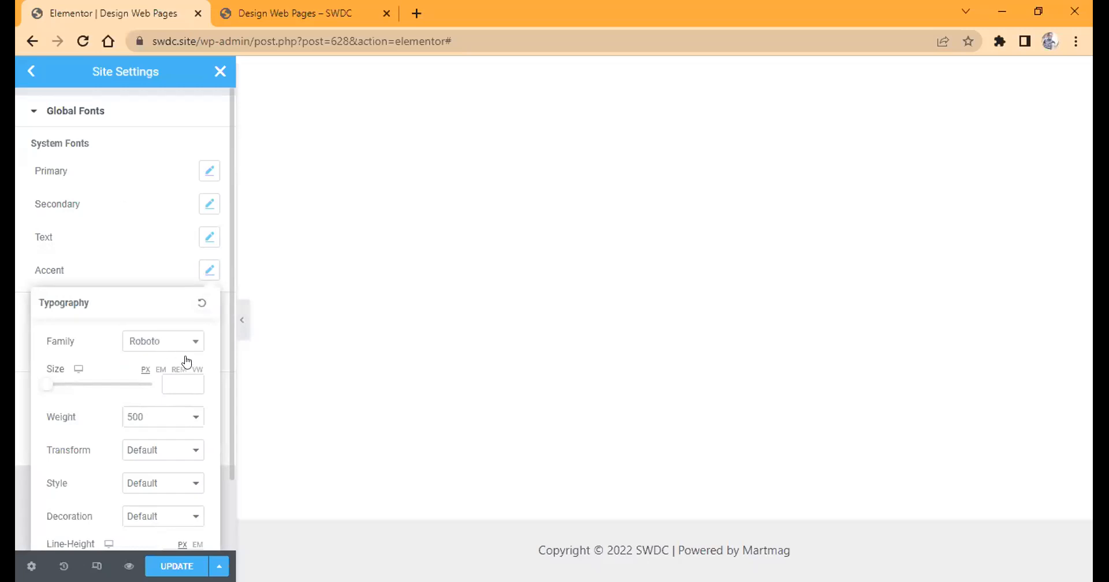
left_click(170, 344)
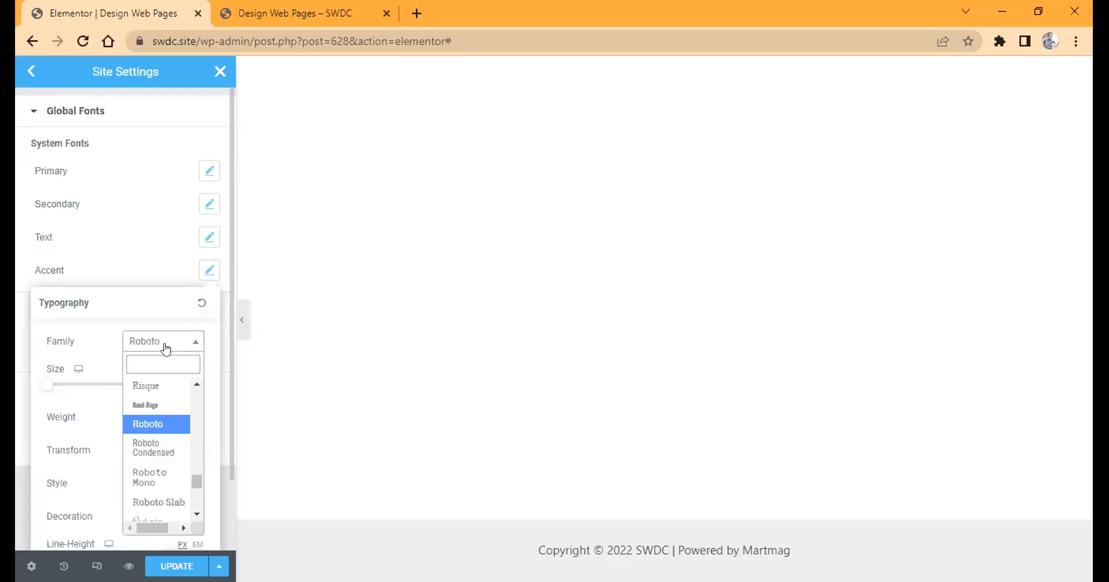
left_click(165, 347)
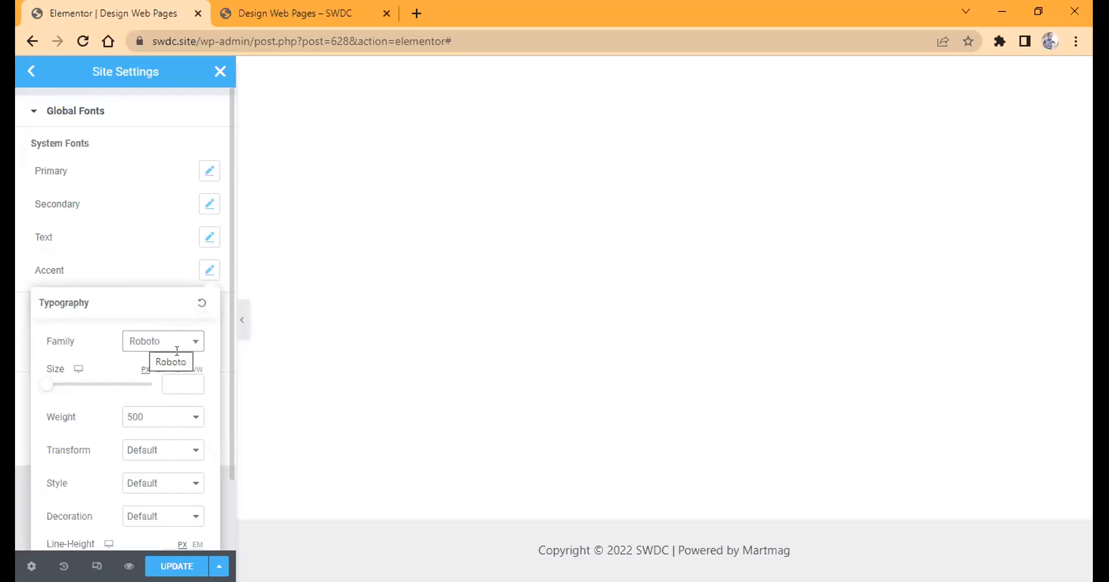
left_click(191, 338)
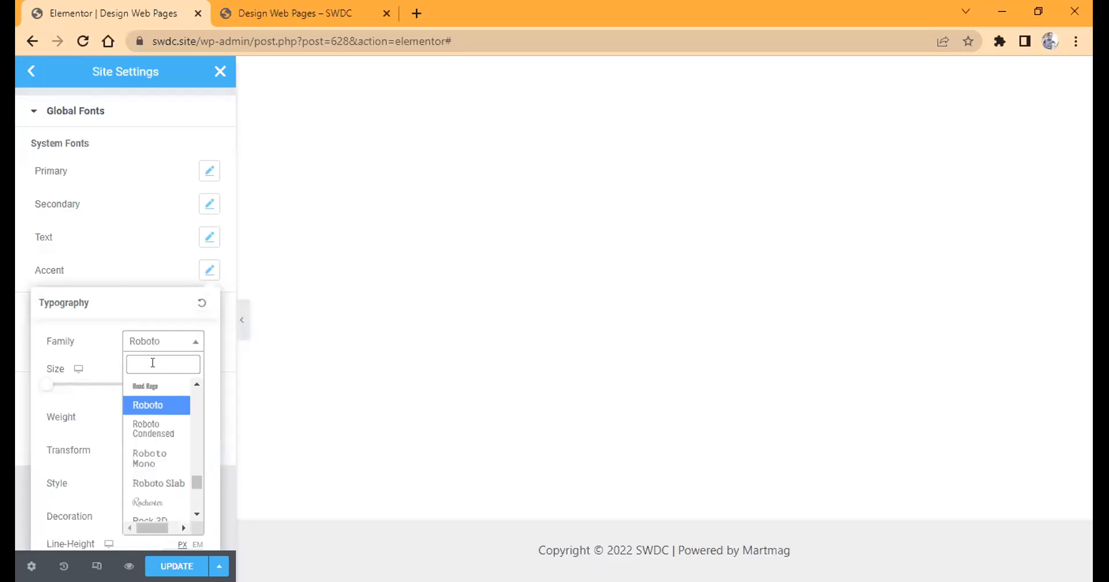
type("monts")
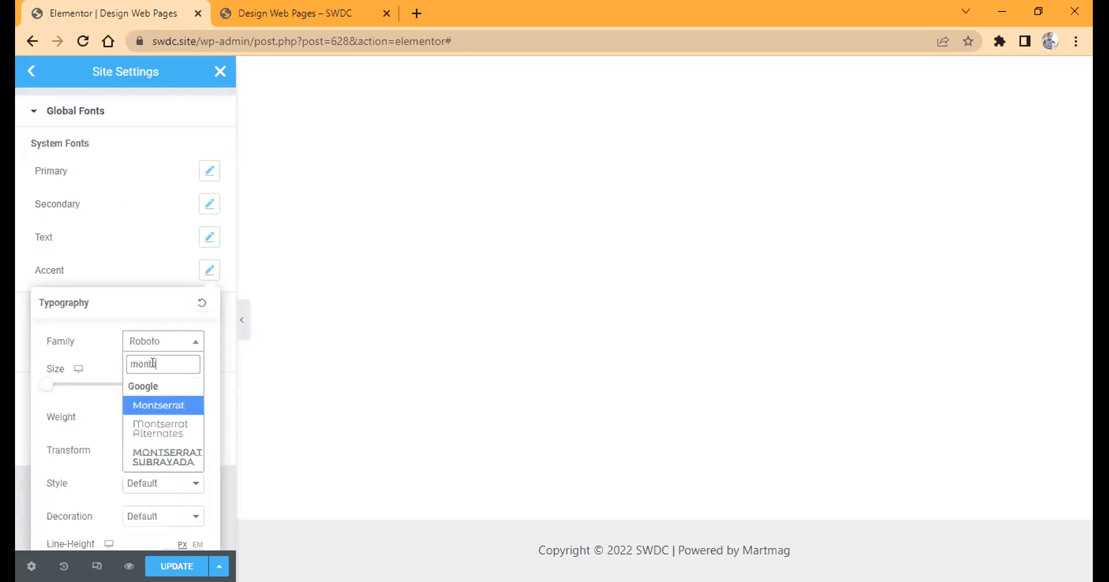
left_click(172, 410)
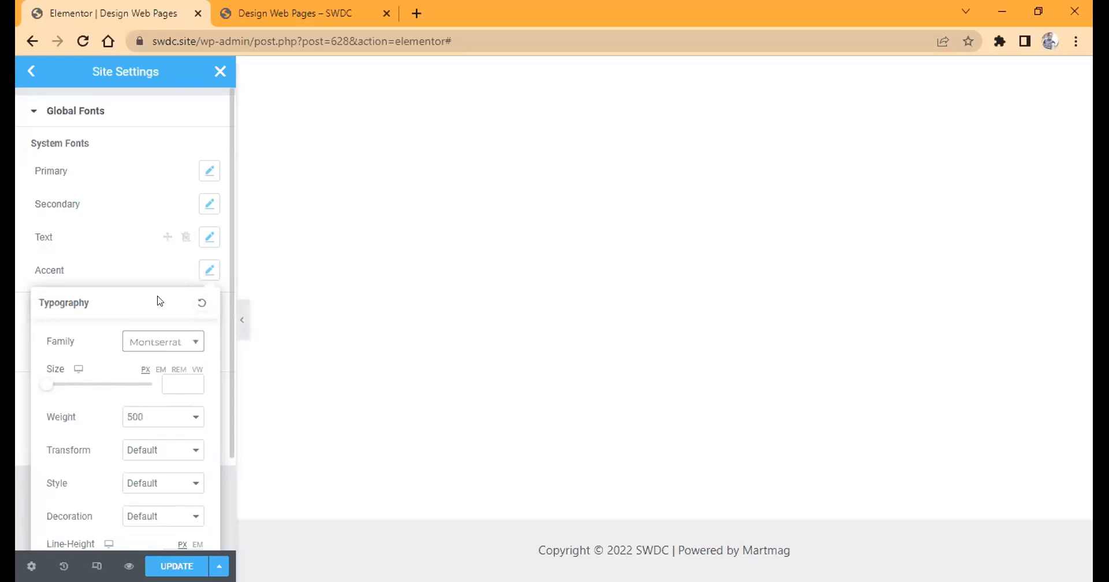
key("ctrl+s")
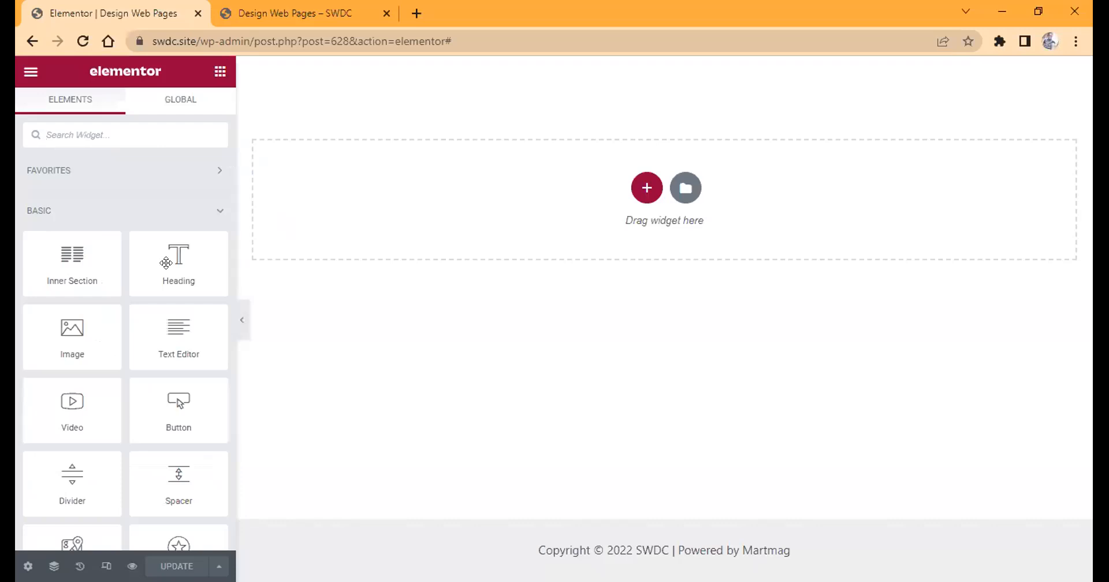
Add a Heading widget to the empty page and place a Video widget directly below it.
left_click_drag(211, 249, 613, 188)
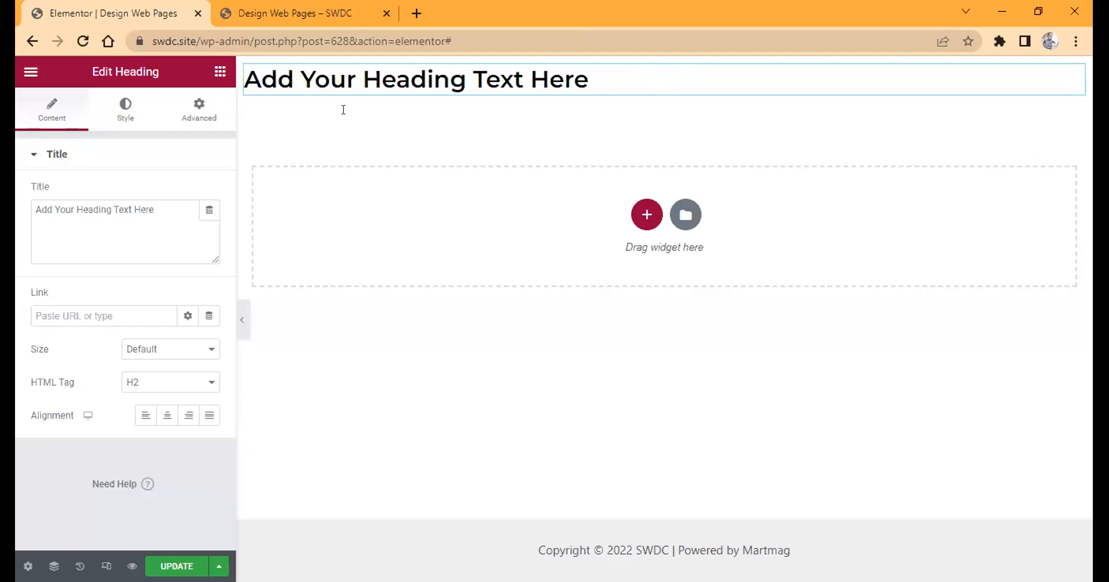
left_click_drag(223, 72, 285, 246)
left_click_drag(465, 85, 471, 89)
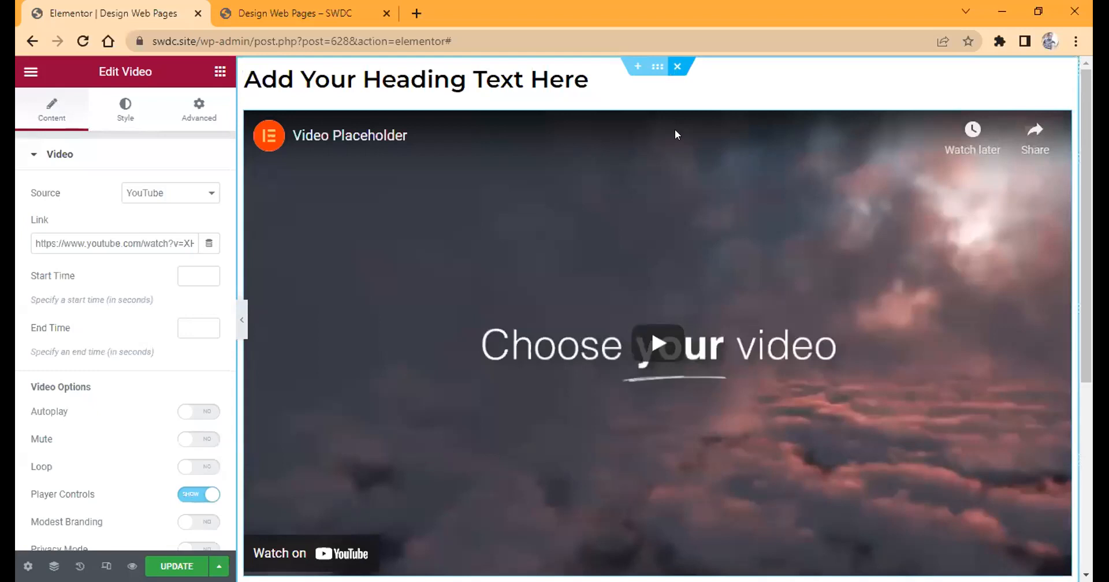
Delete the section holding the heading and video, and undo the deletion.
left_click(677, 67)
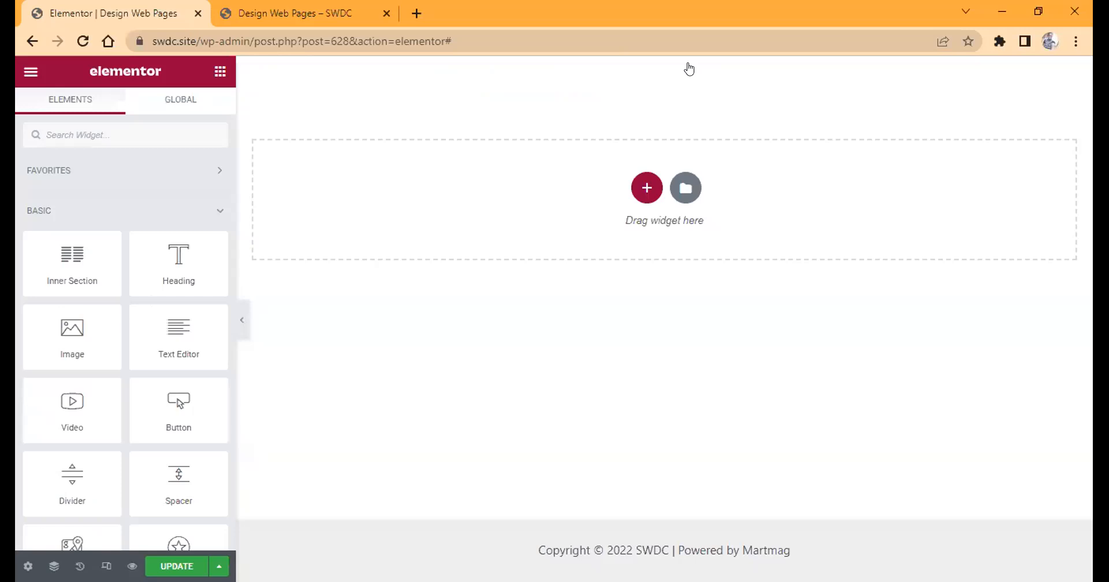
key("ctrl+z")
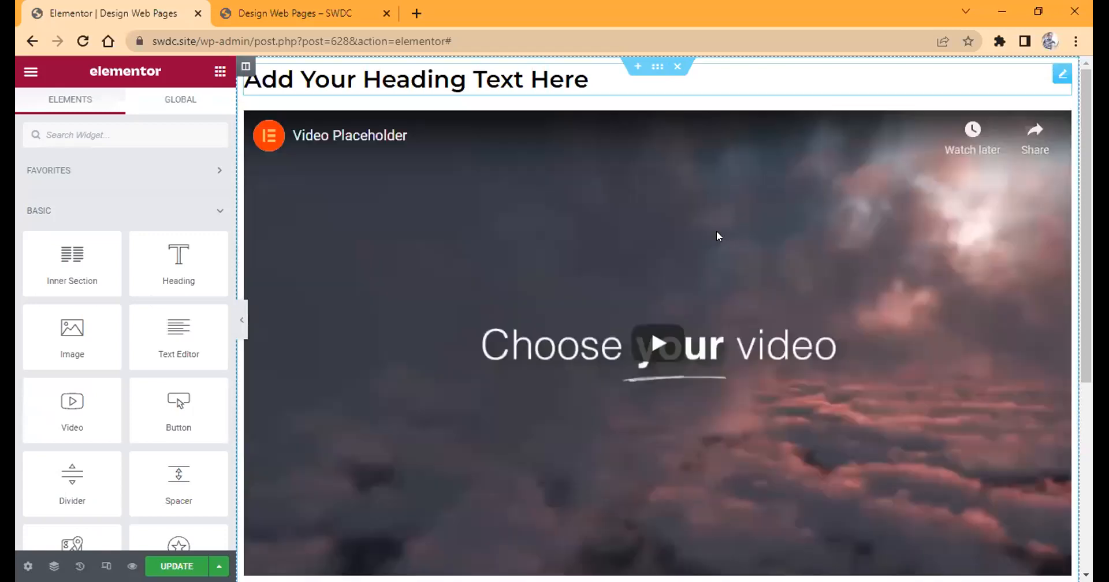
Examine the heading widget's editing options, such as Edit Heading, Duplicate, Copy, Reset Style and Delete.
left_click(313, 92)
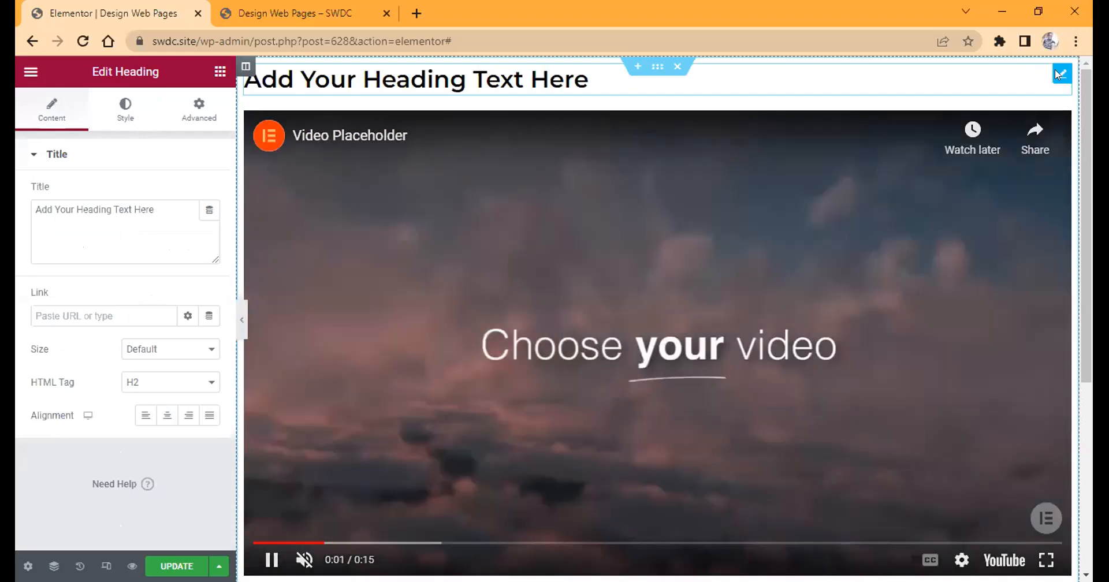
right_click(1057, 74)
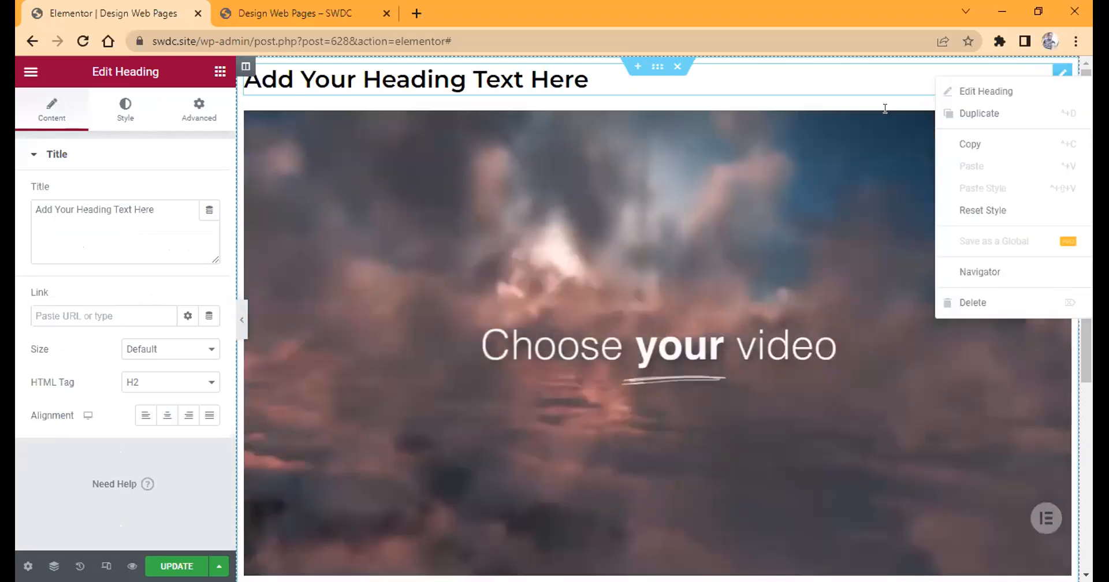
left_click(1058, 78)
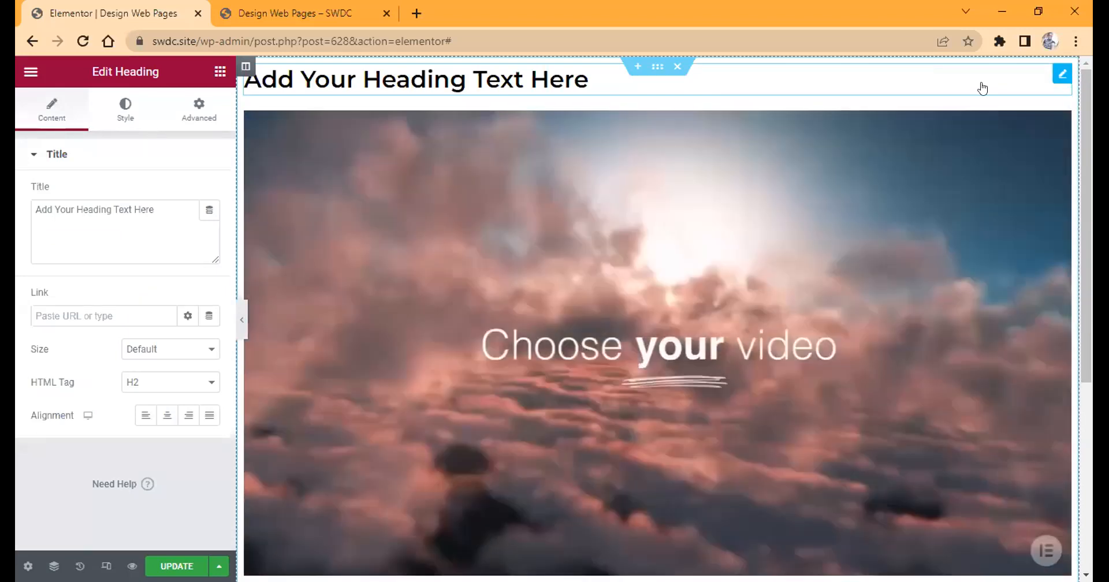
right_click(982, 87)
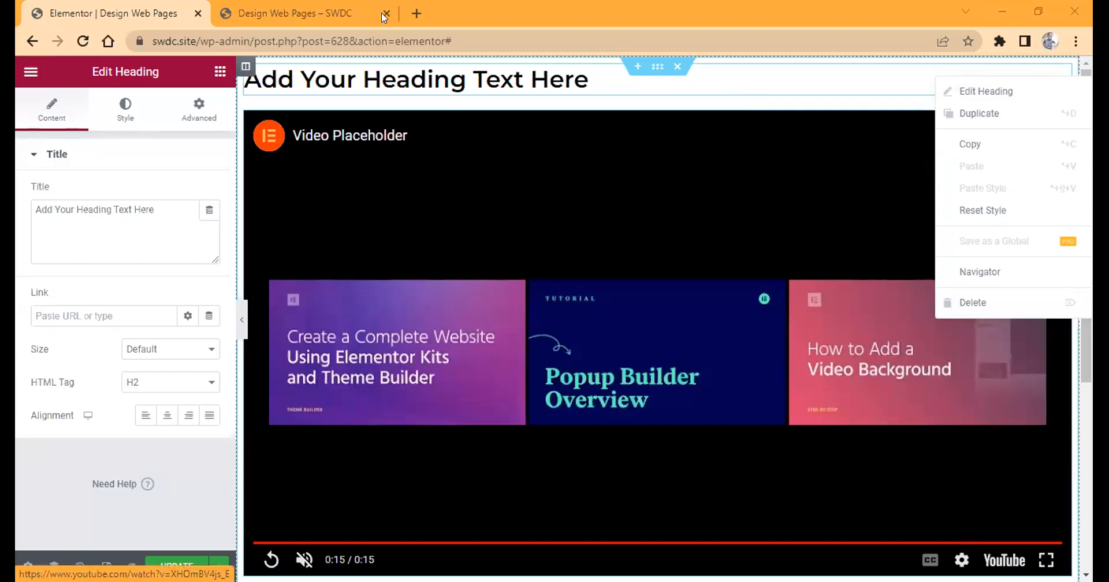
left_click(376, 134)
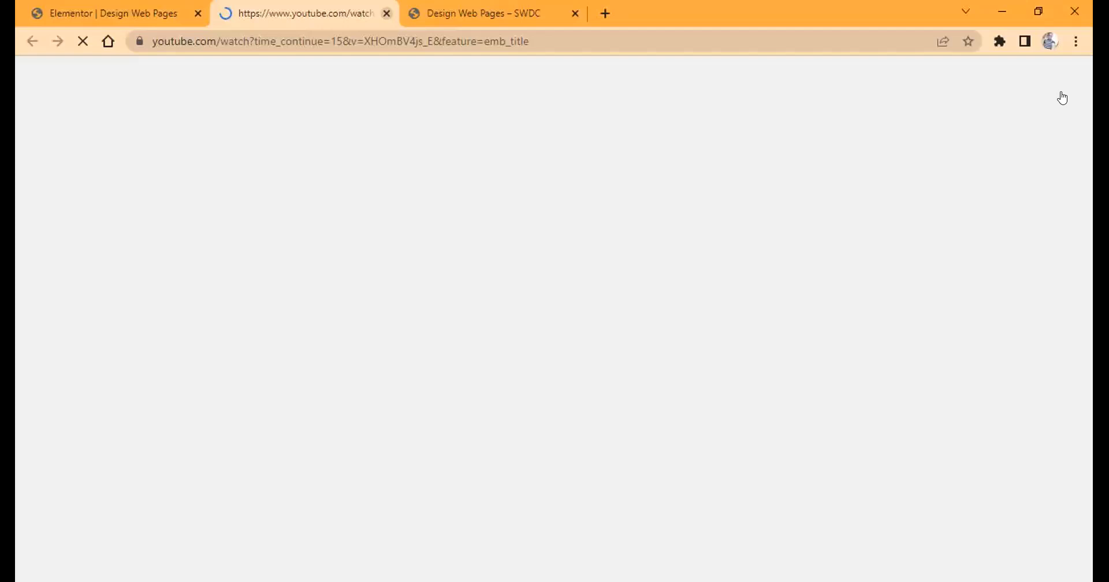
key("ctrl+w")
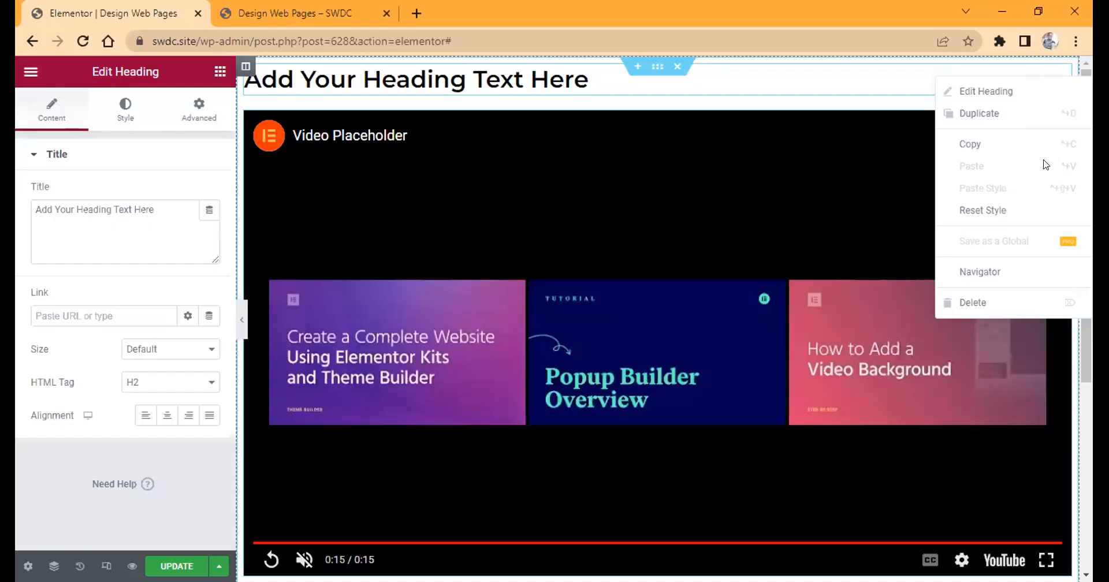
left_click(894, 88)
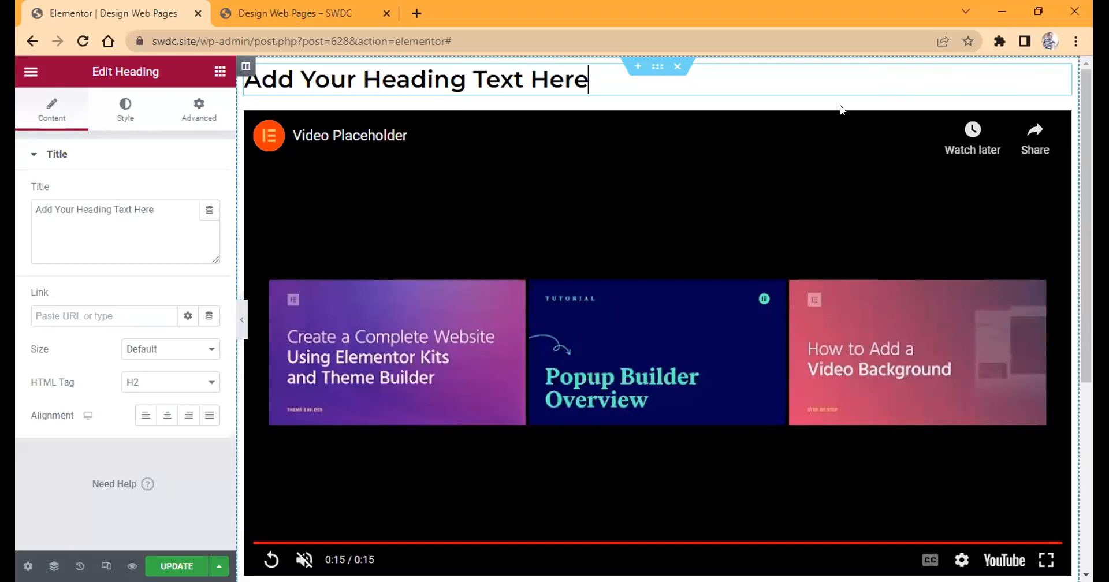
Open the example page digmarrt.online/13m in a new browser tab.
key("ctrl+t")
type("d")
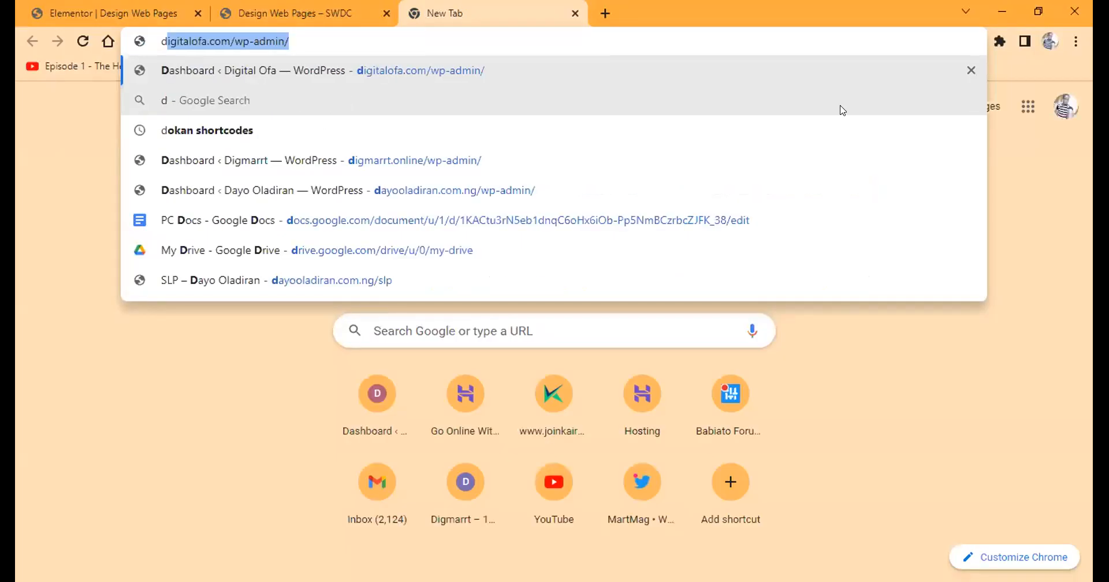
type("igm")
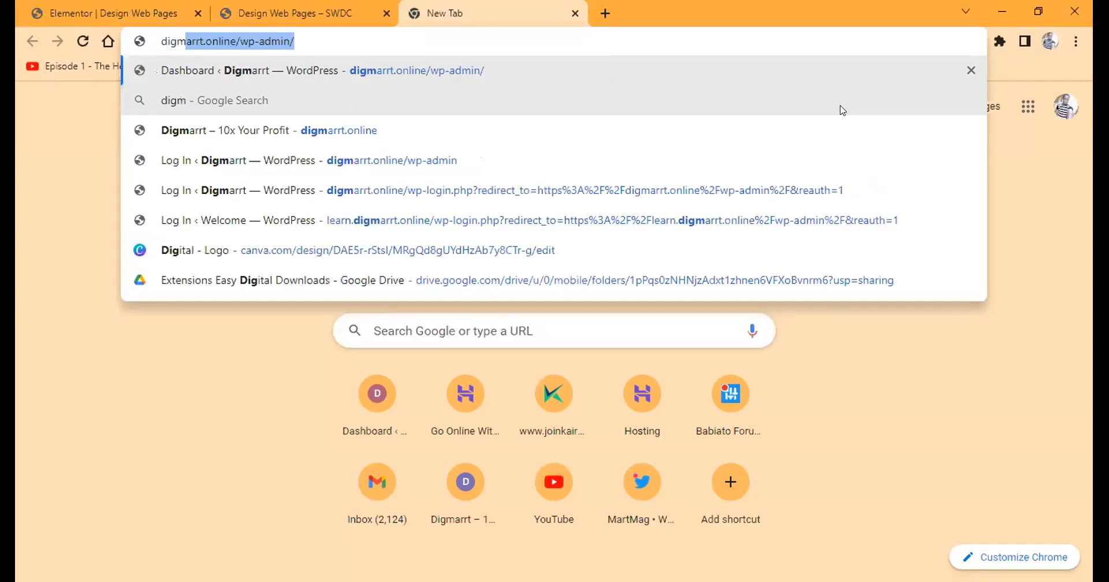
type("arrt.online/")
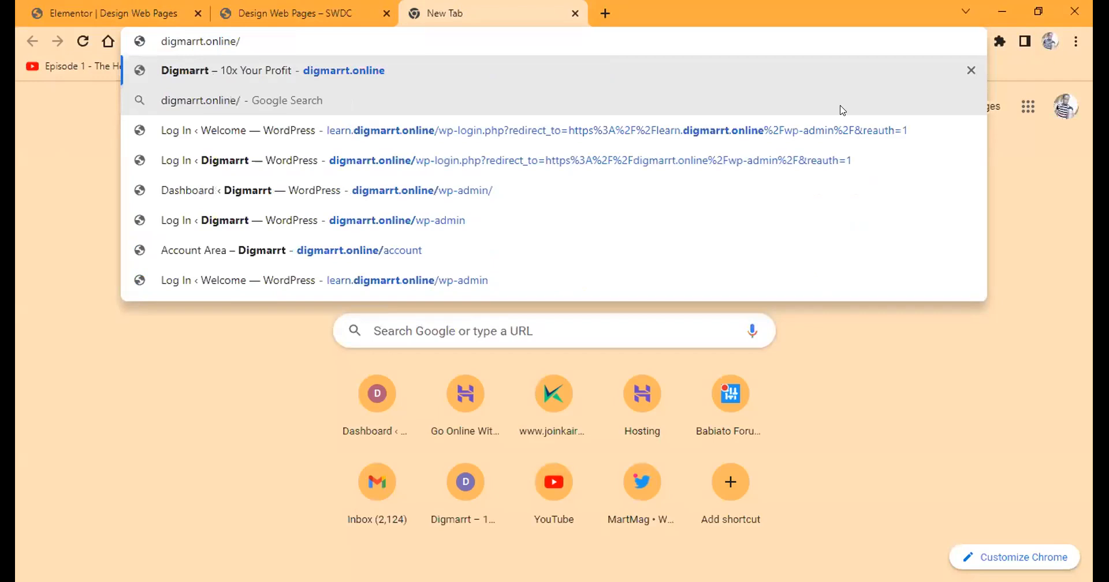
type("13")
type("m")
key("Return")
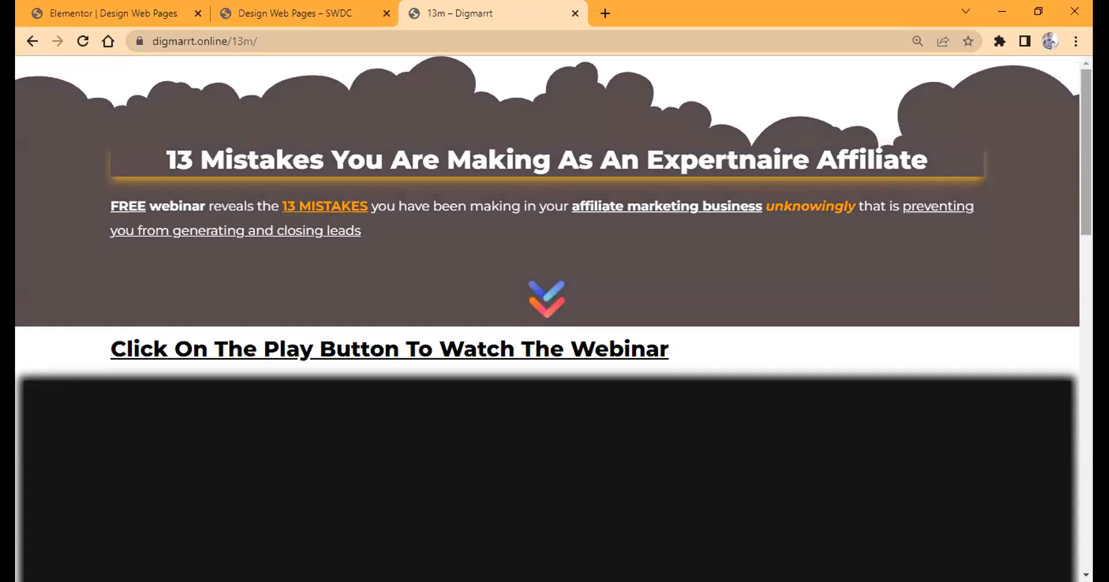
Examine the layout of the example webinar page, from its heading and video to the mentorship button and countdown timer.
scroll(546, 318, "down", 7)
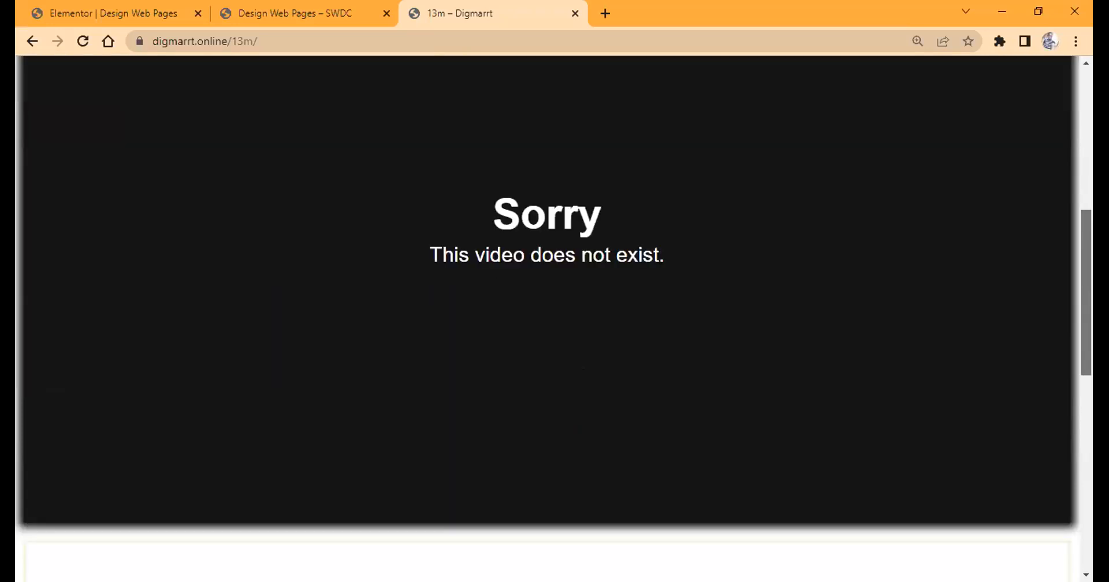
scroll(546, 318, "down", 5)
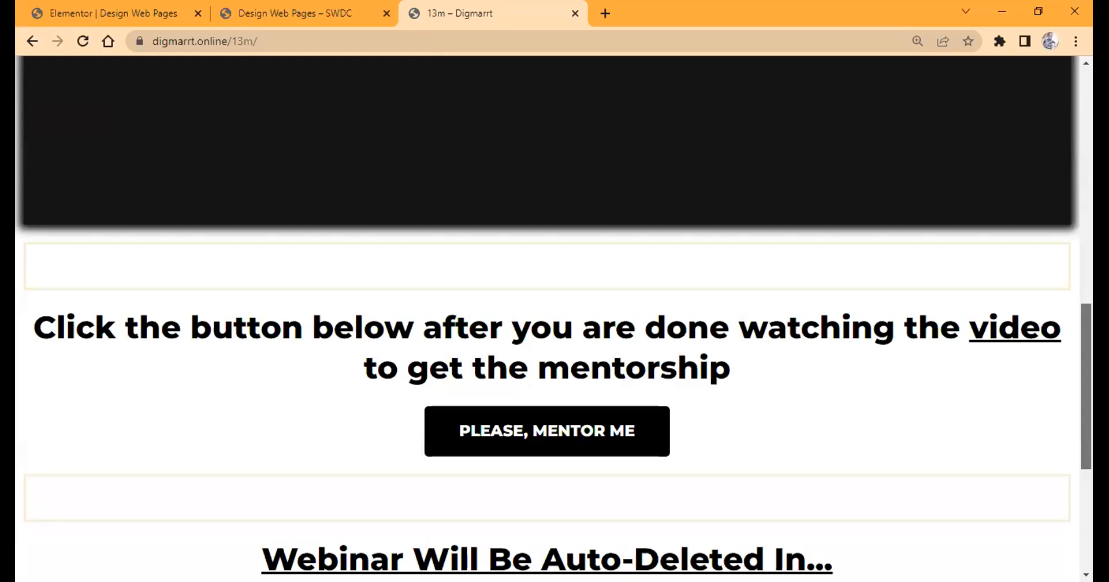
scroll(547, 318, "down", 5)
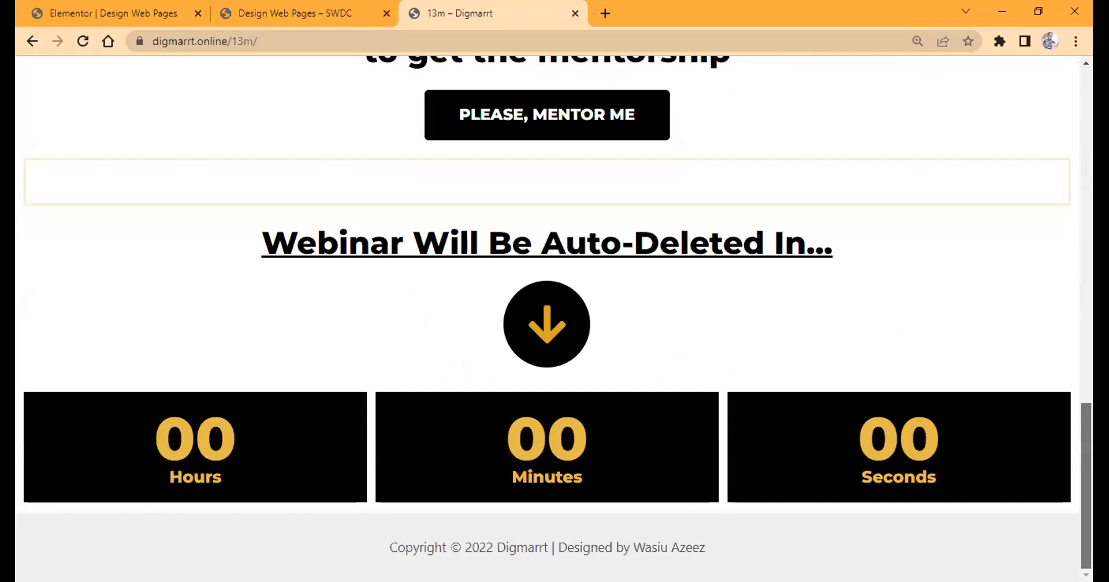
left_click_drag(1086, 439, 1086, 104)
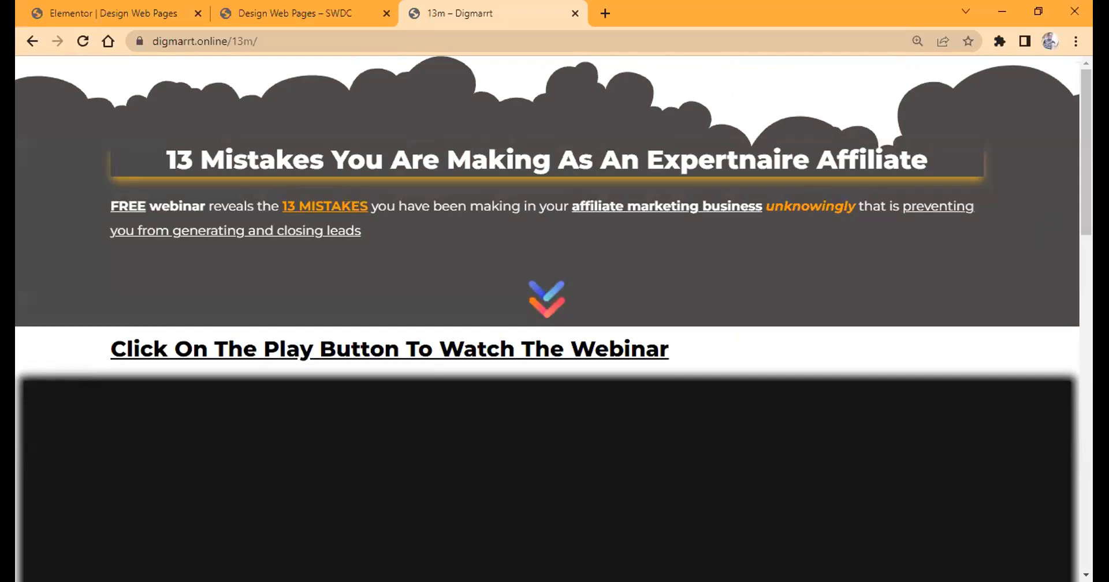
scroll(444, 285, "down", 3)
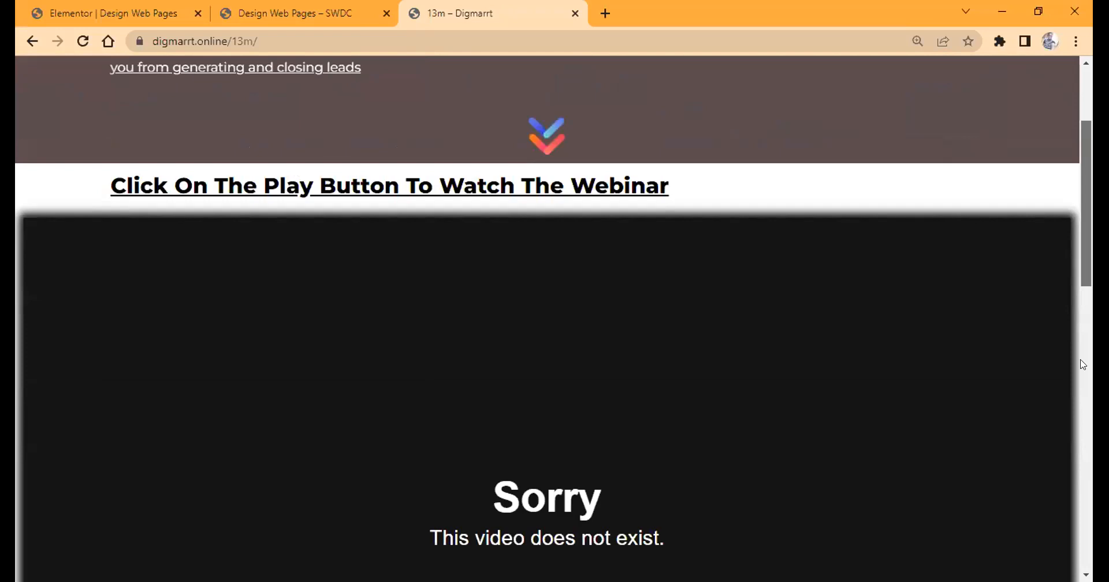
scroll(299, 148, "down", 8)
scroll(516, 246, "down", 5)
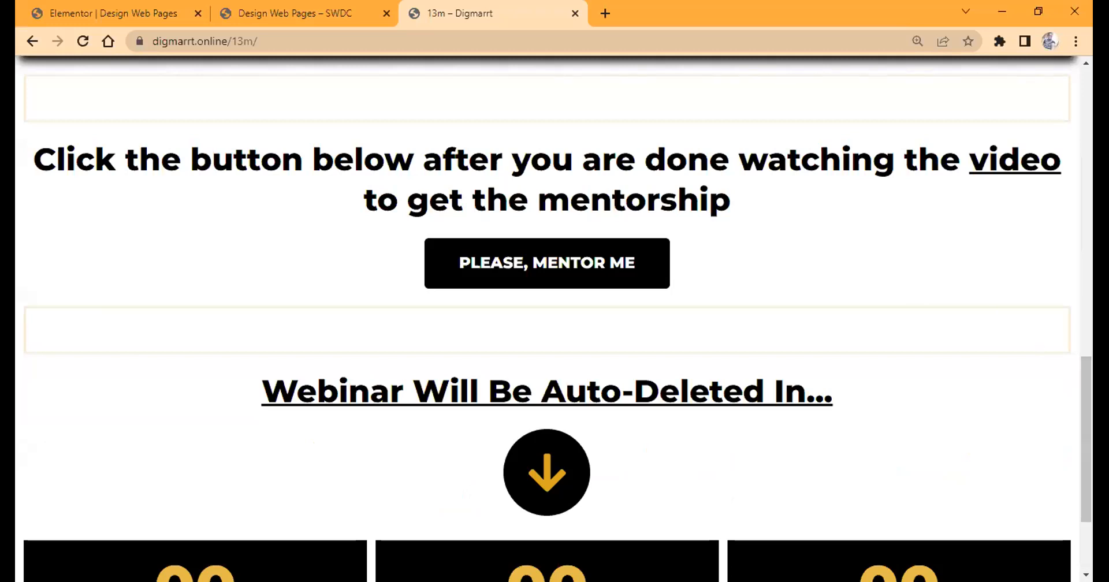
scroll(1006, 424, "down", 3)
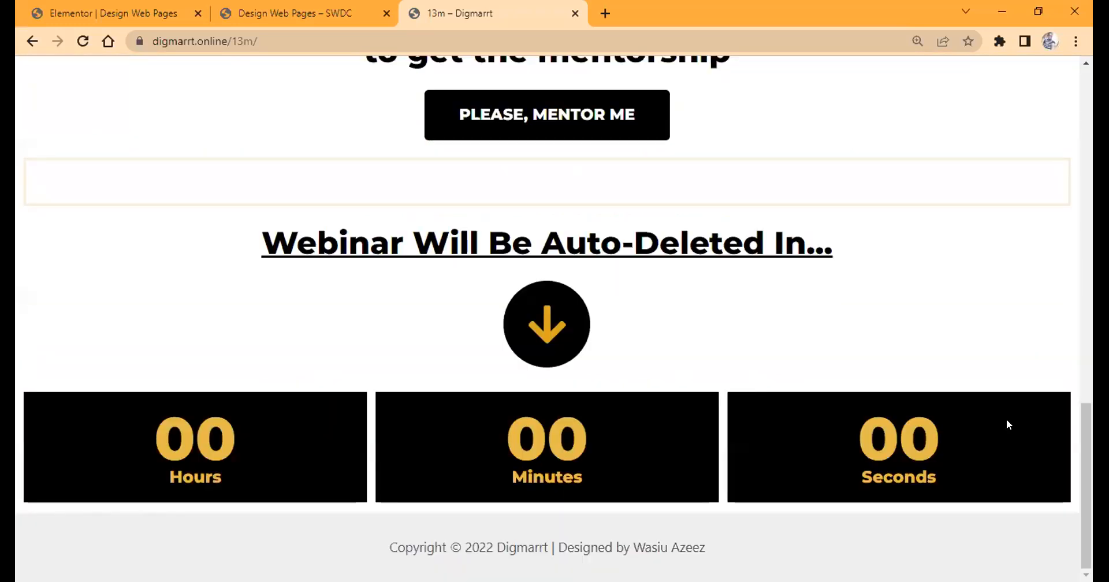
left_click_drag(1083, 446, 1082, 127)
scroll(1082, 133, "up", 1)
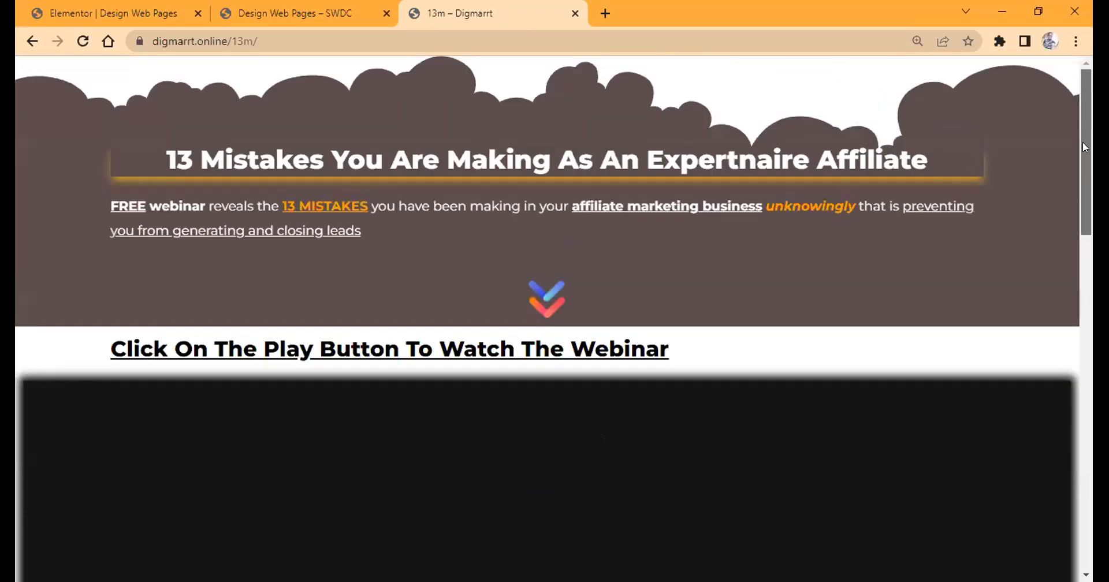
scroll(1083, 158, "down", 1)
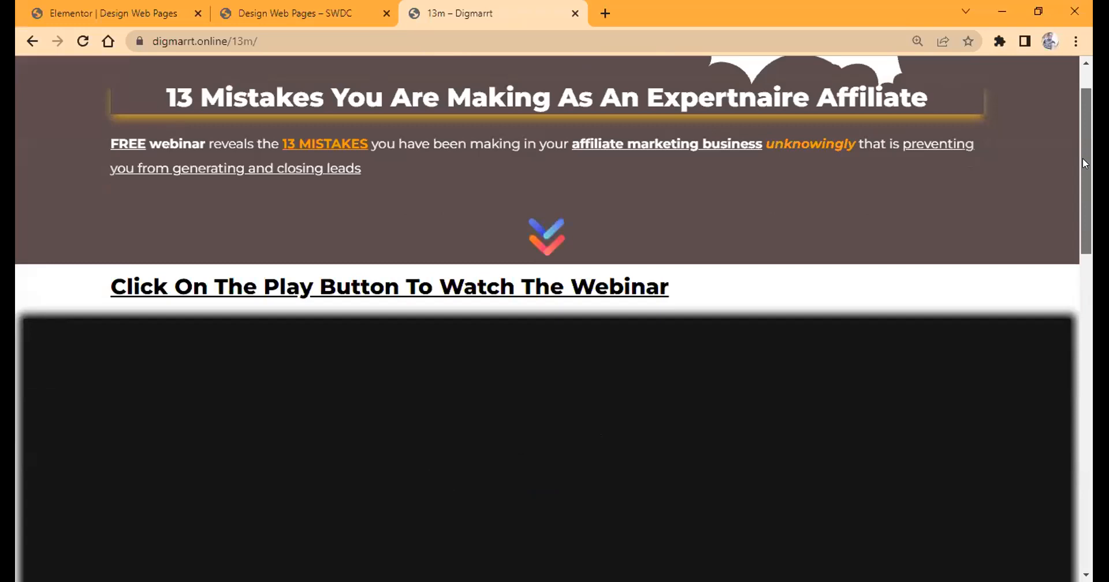
scroll(1082, 163, "down", 1)
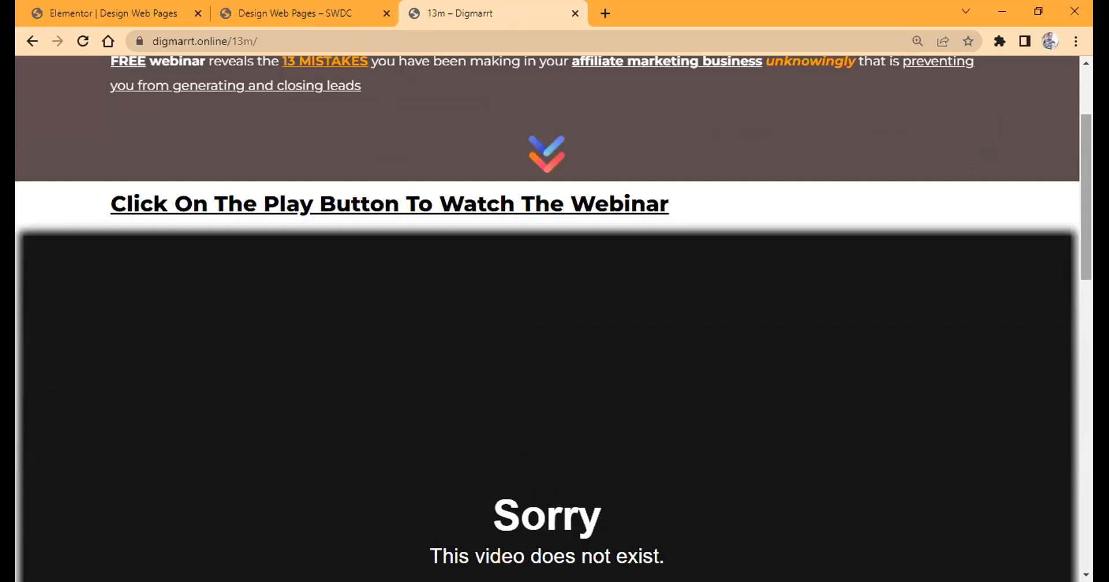
right_click(1085, 63)
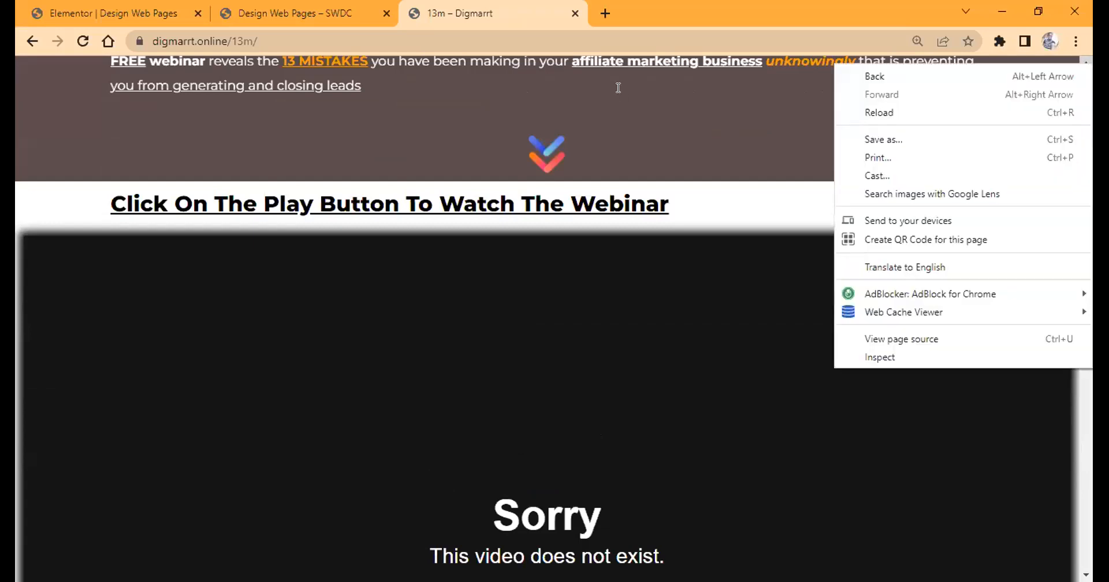
left_click(618, 63)
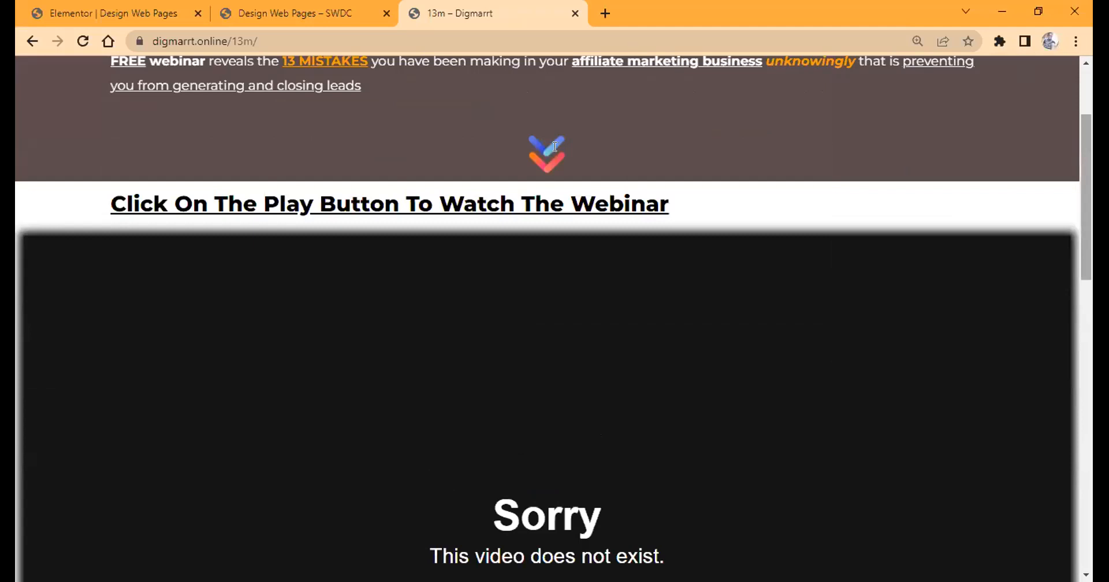
scroll(554, 146, "up", 3)
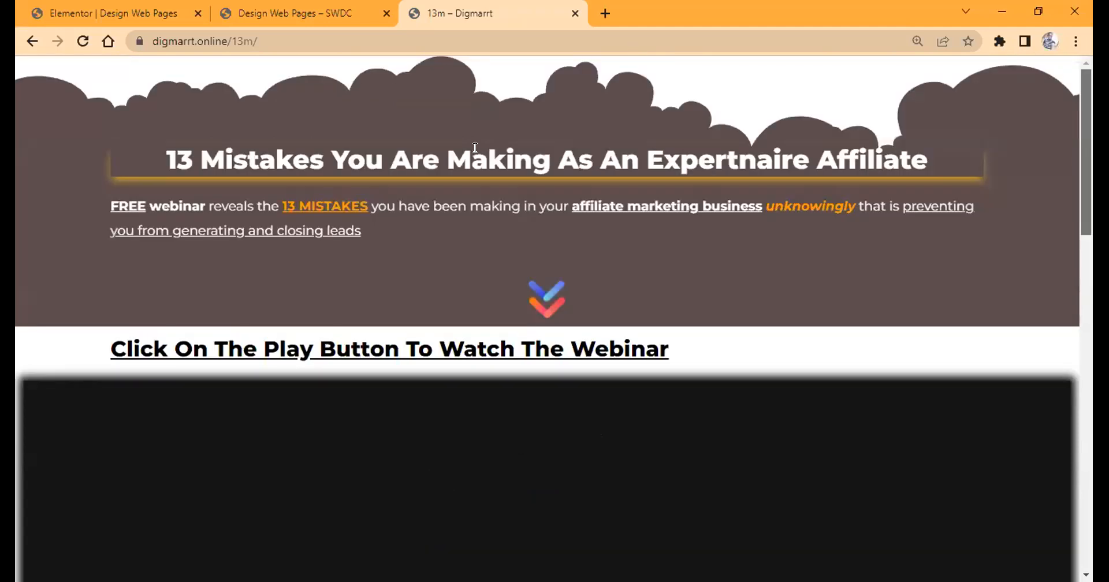
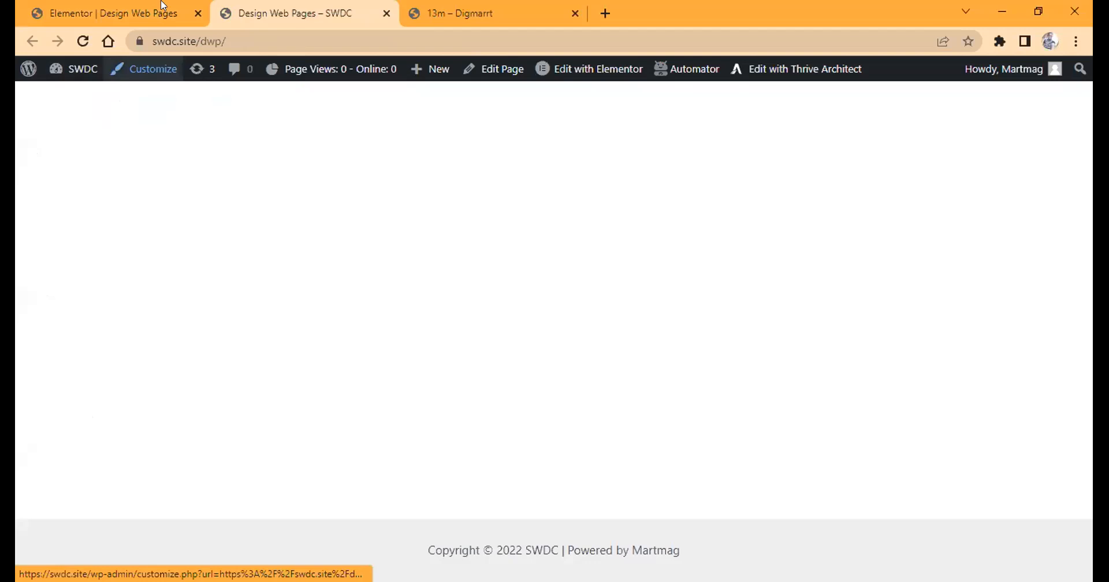
Update the Design Web Pages page in the editor and reload its live version to check the heading and video.
left_click(109, 10)
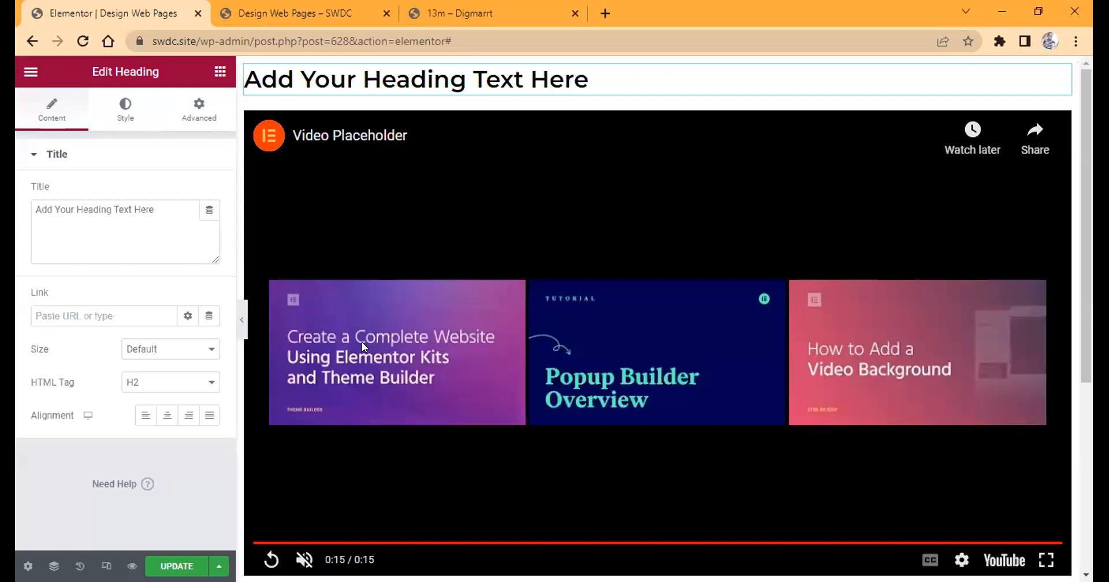
left_click(308, 8)
left_click(83, 42)
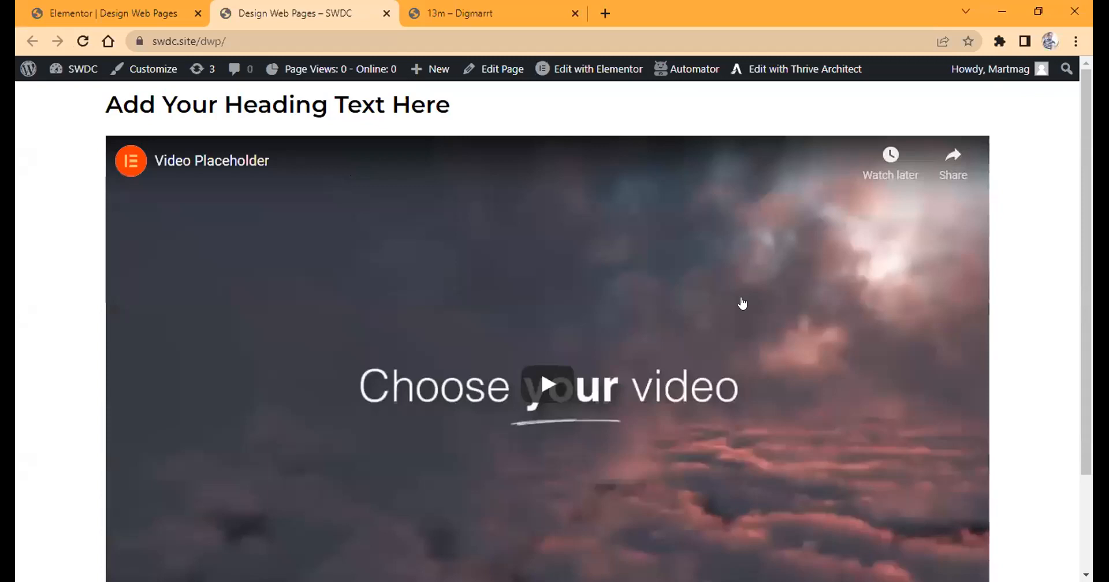
left_click(120, 12)
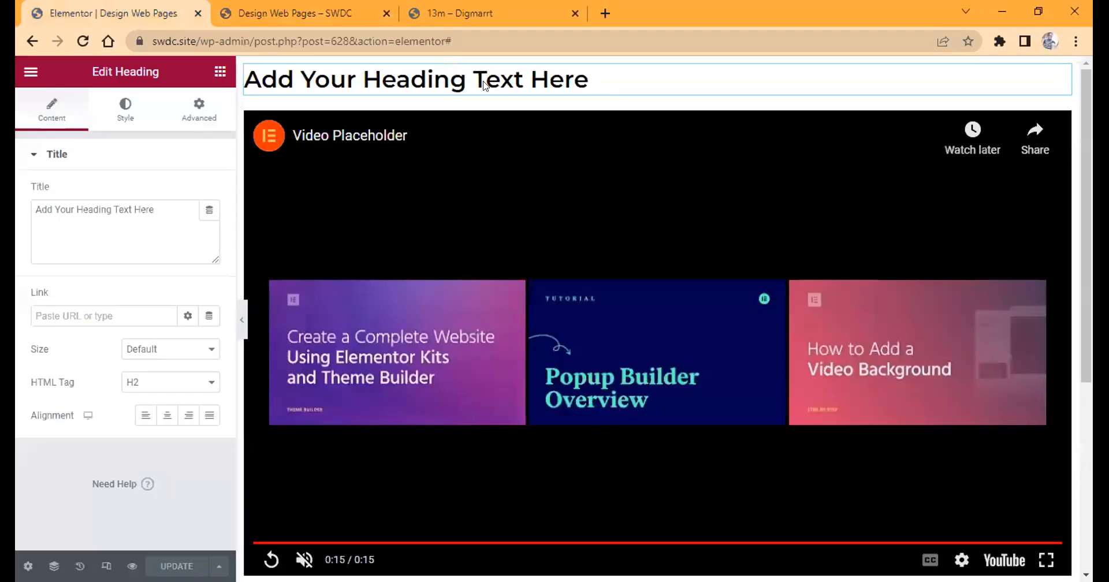
left_click(324, 8)
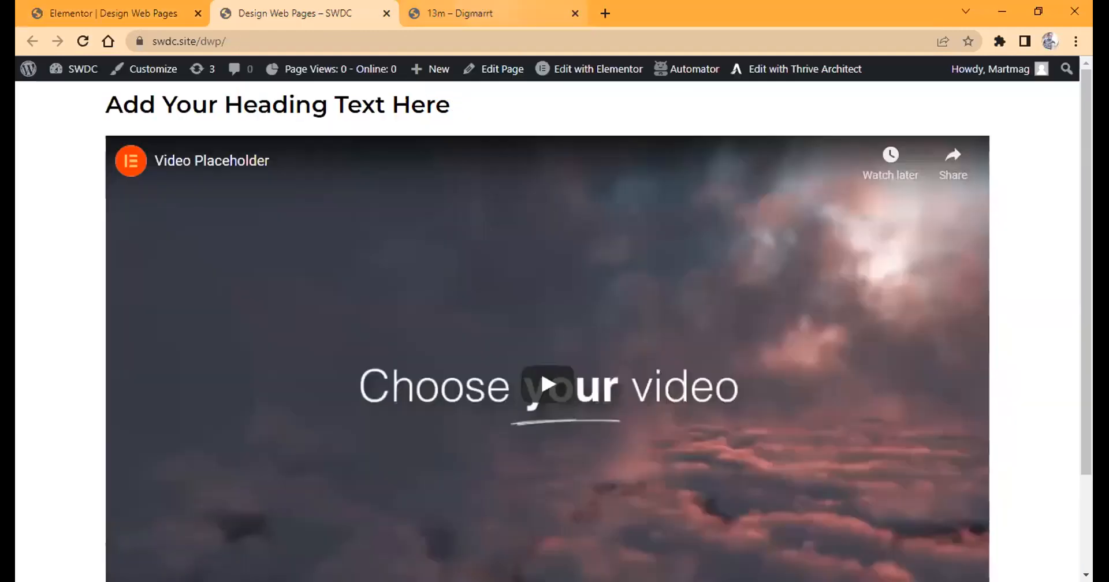
Copy the headline "13 Mistakes You Are Making As An Expertnaire Affiliate" from the 13m example page and replace the heading widget's title with it.
left_click(497, 11)
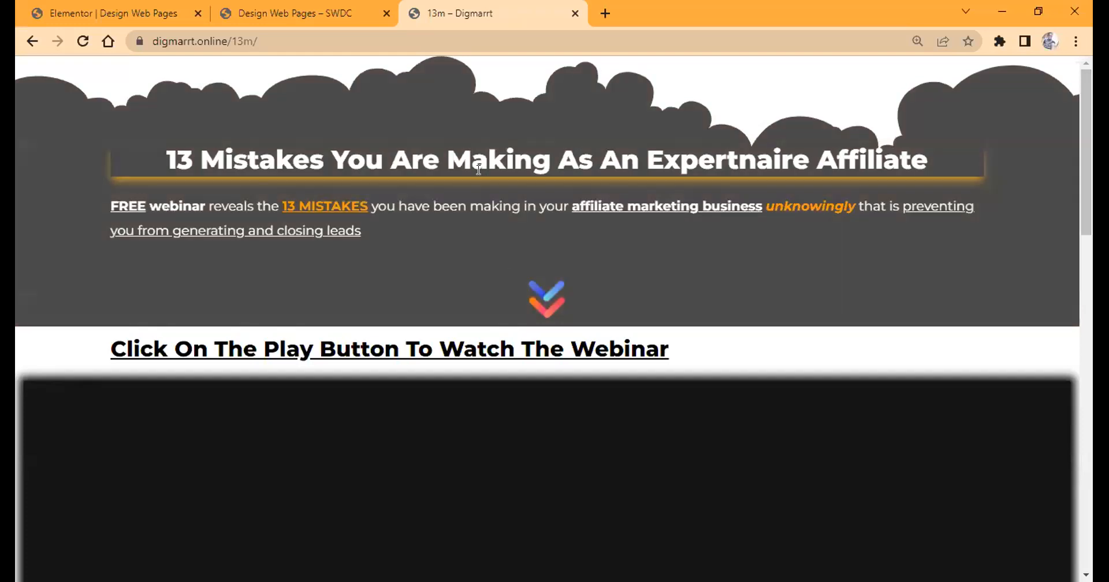
left_click_drag(248, 160, 122, 6)
left_click_drag(248, 160, 927, 160)
key("ctrl+c")
left_click(121, 8)
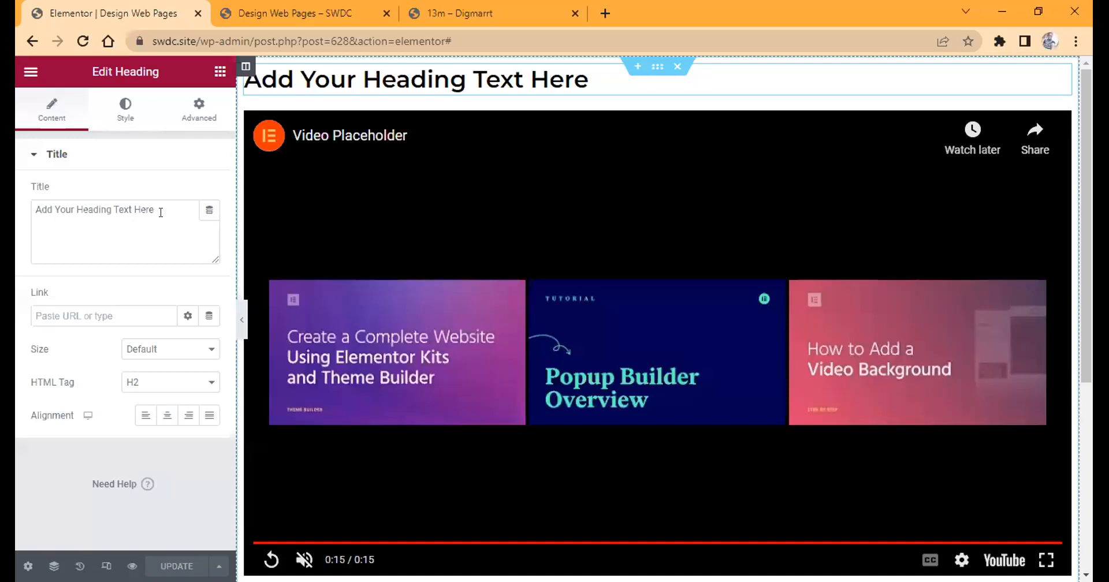
left_click(160, 212)
key("ctrl+a")
key("ctrl+v")
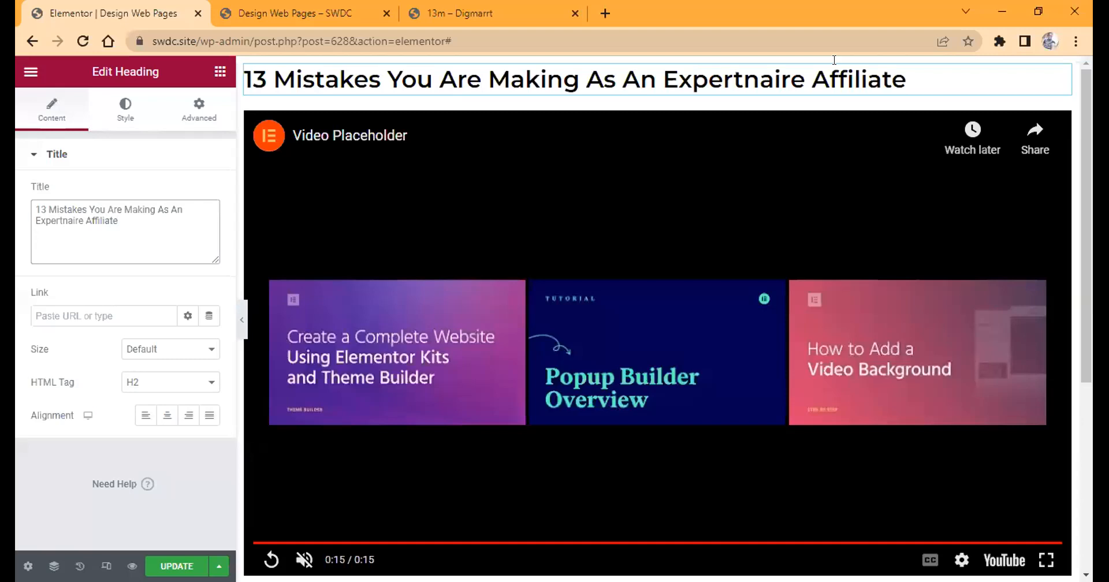
Center the heading and set its HTML tag to H1.
left_click(167, 415)
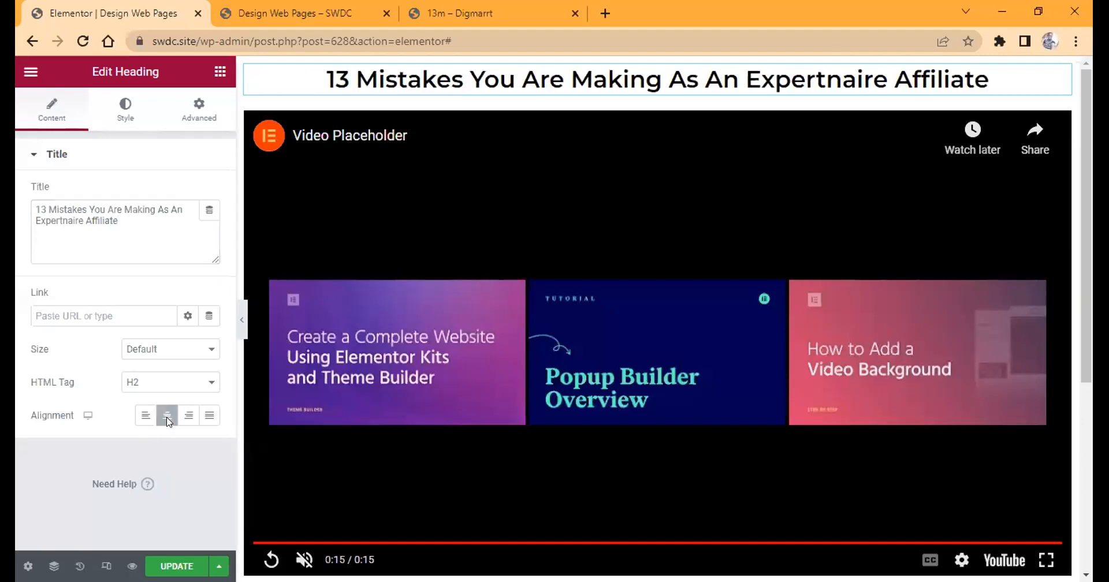
left_click(153, 383)
left_click(156, 398)
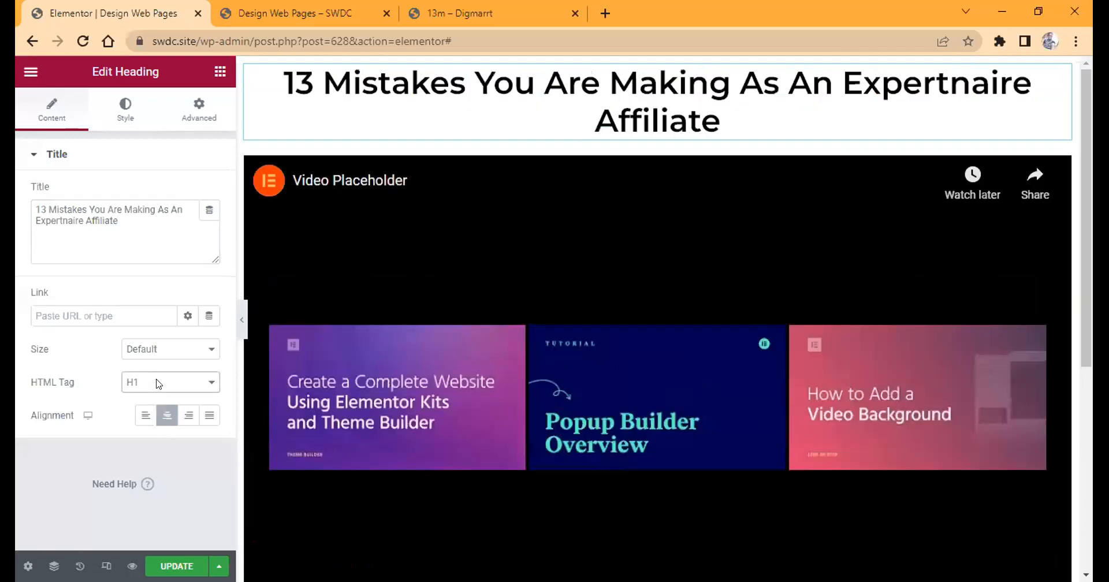
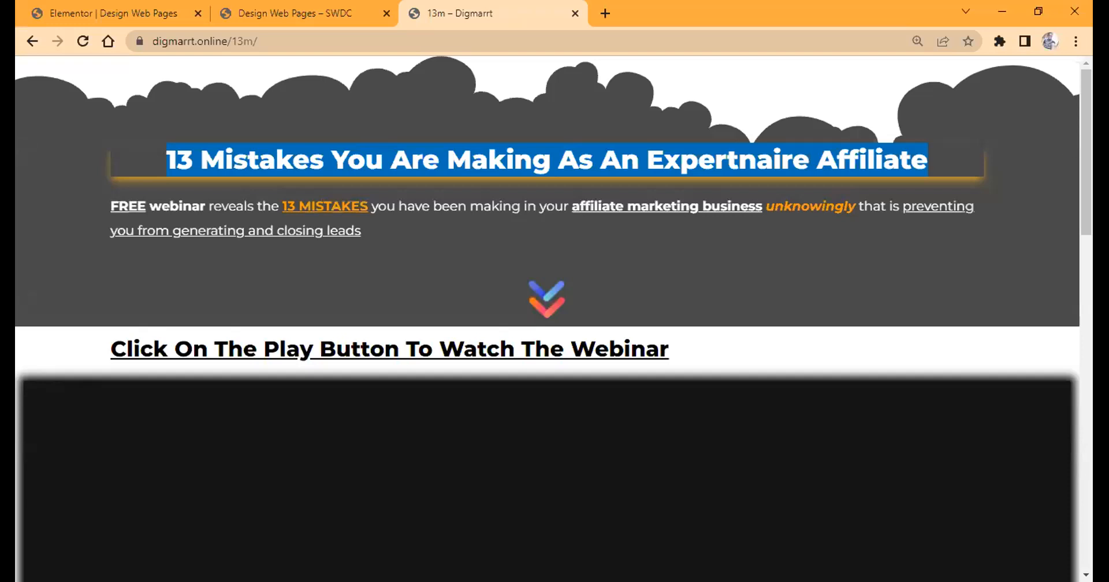
Review the 13m example page from the headline down to the countdown timer and footer.
scroll(1069, 545, "down", 10)
scroll(649, 339, "down", 4)
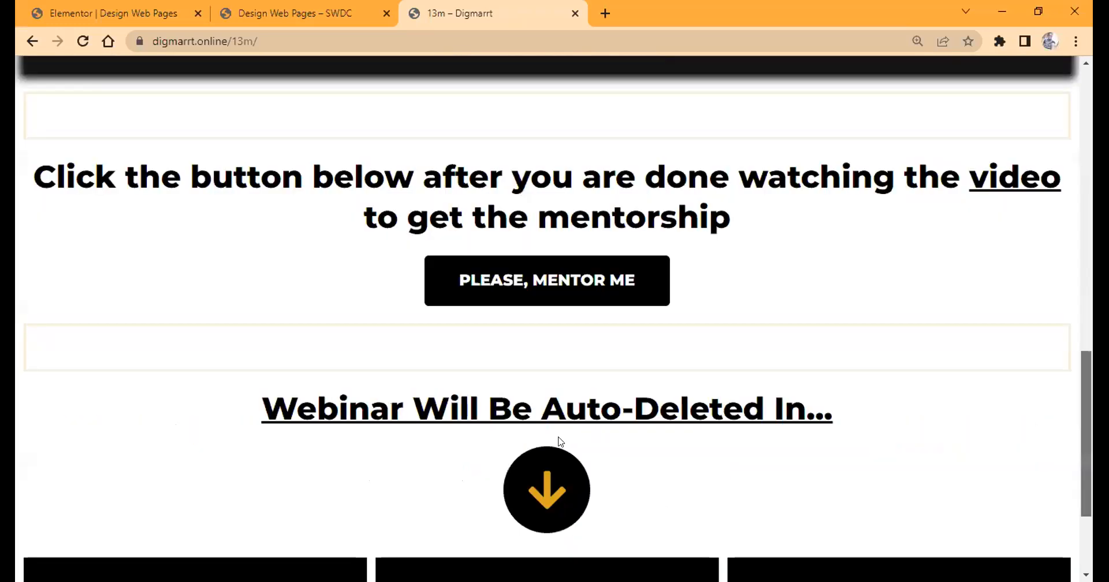
scroll(924, 429, "down", 3)
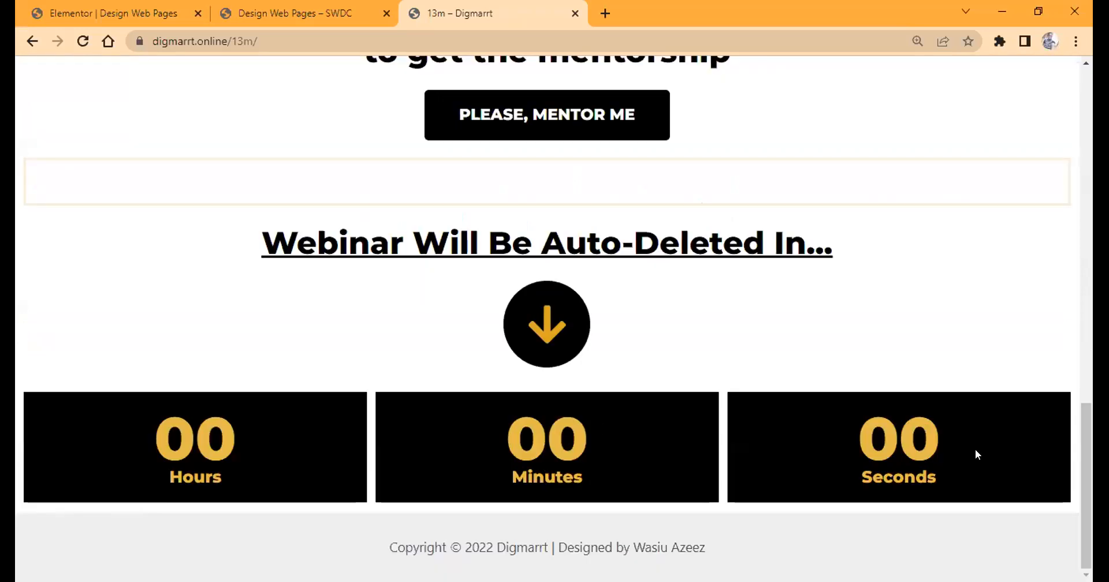
scroll(974, 454, "up", 6)
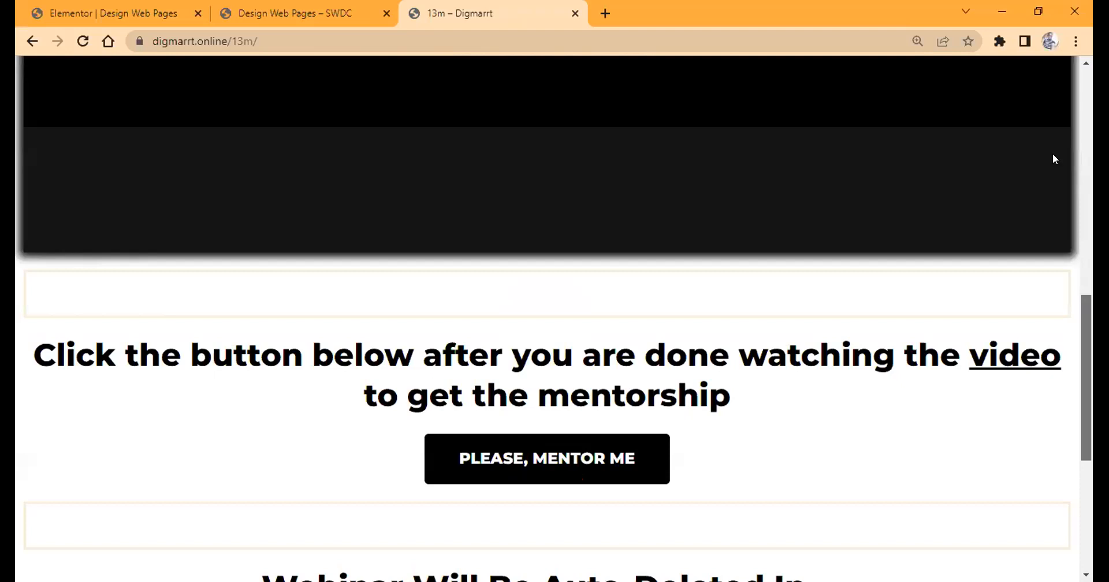
left_click_drag(1068, 125, 1076, 95)
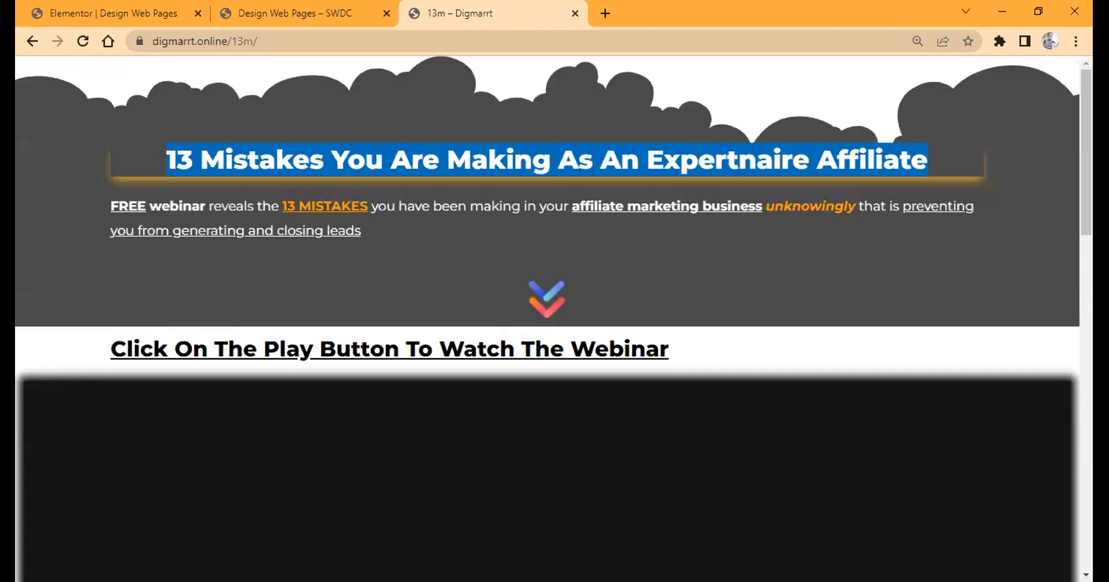
left_click(1084, 554)
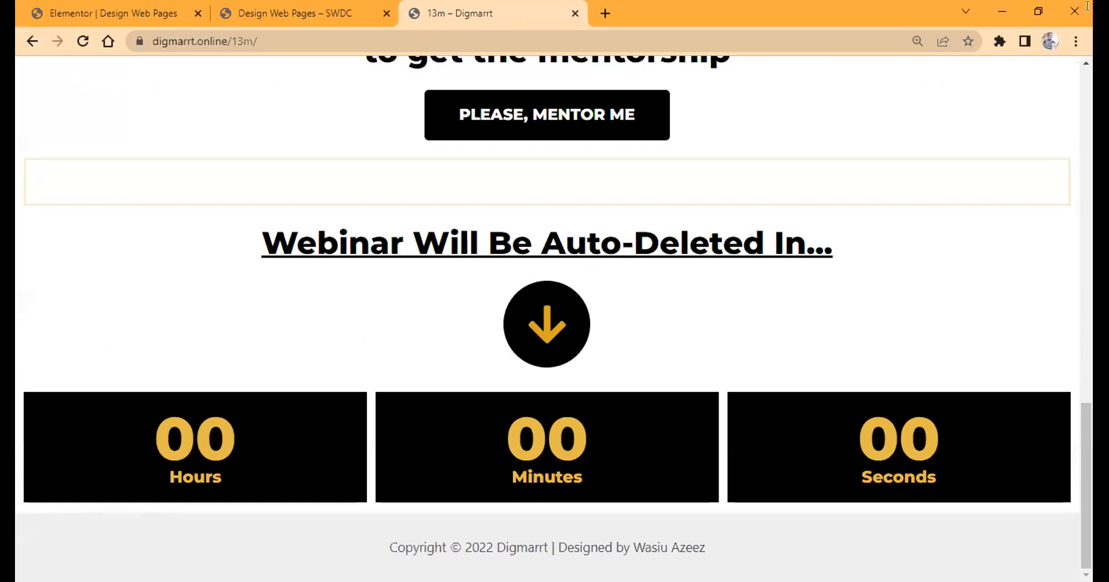
left_click_drag(1085, 555, 1087, 6)
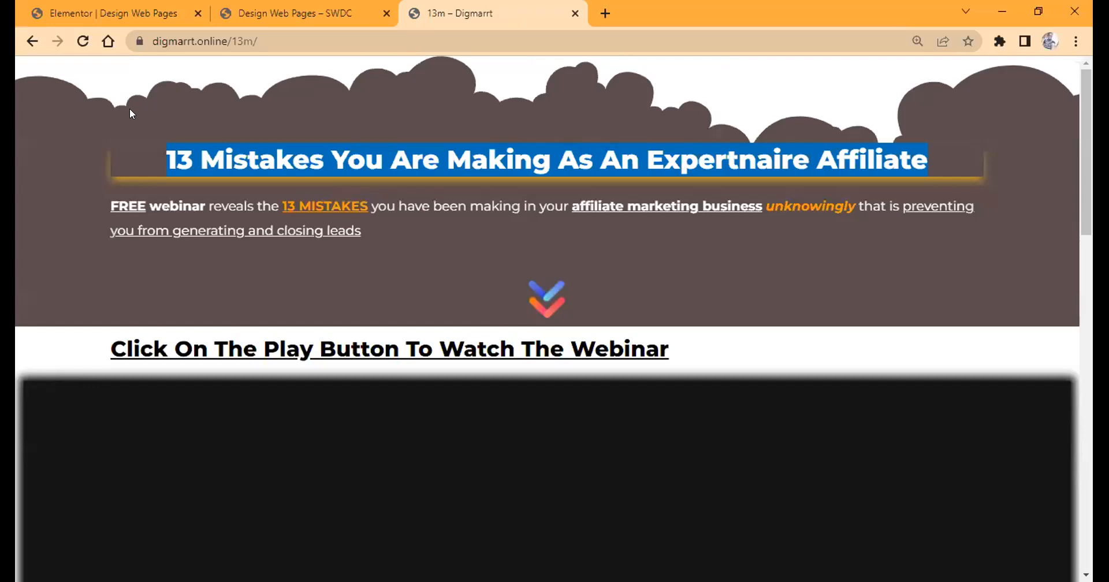
Return to the Elementor editor and add a Text Editor widget between the headline and the video.
key("ctrl+Tab")
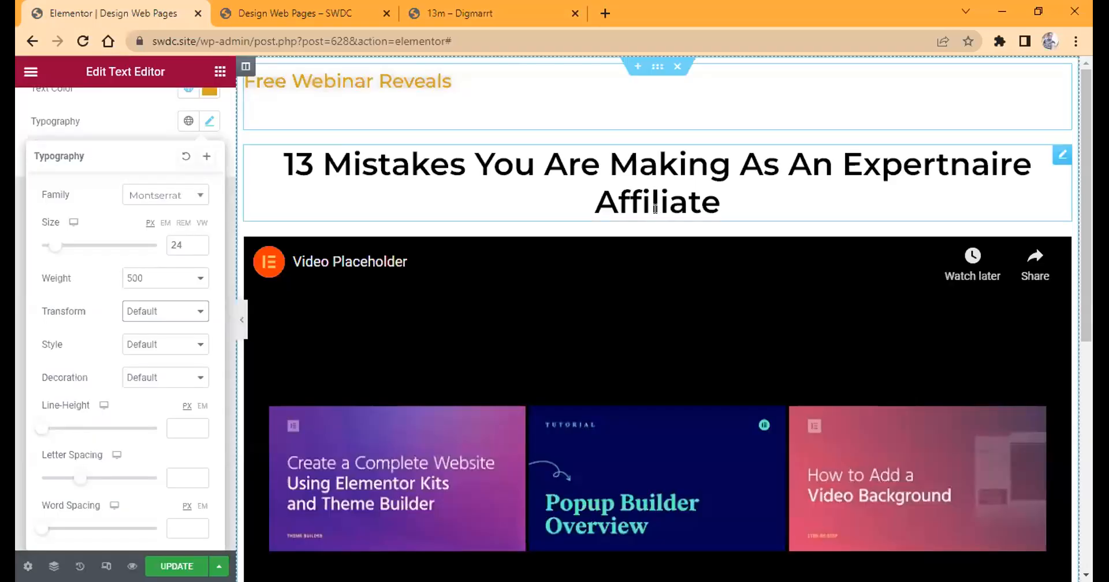
left_click(1070, 168)
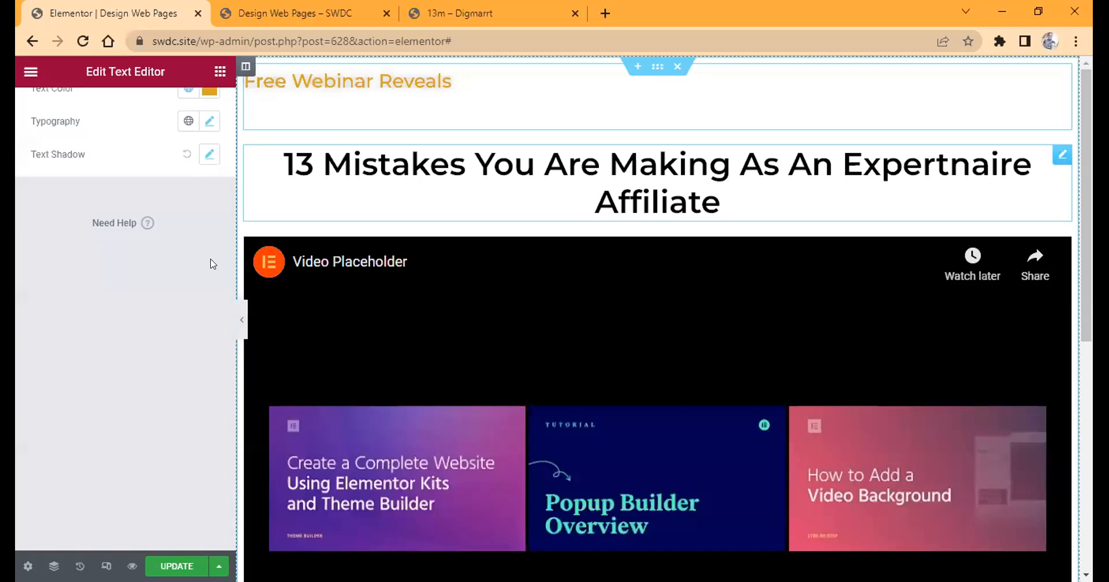
left_click(220, 71)
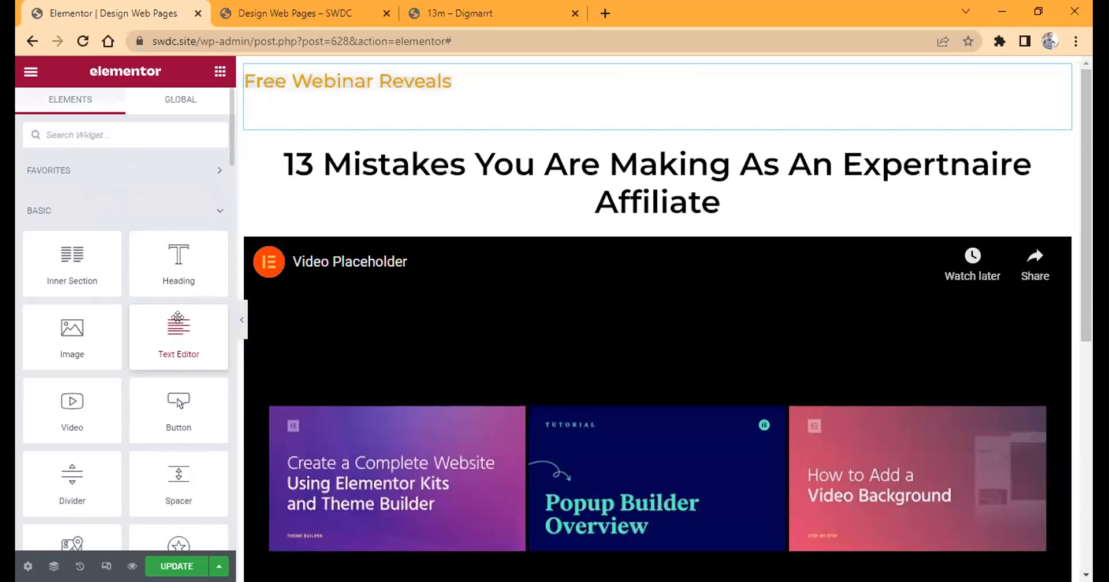
left_click_drag(178, 317, 359, 206)
left_click_drag(359, 206, 465, 183)
left_click_drag(465, 183, 441, 207)
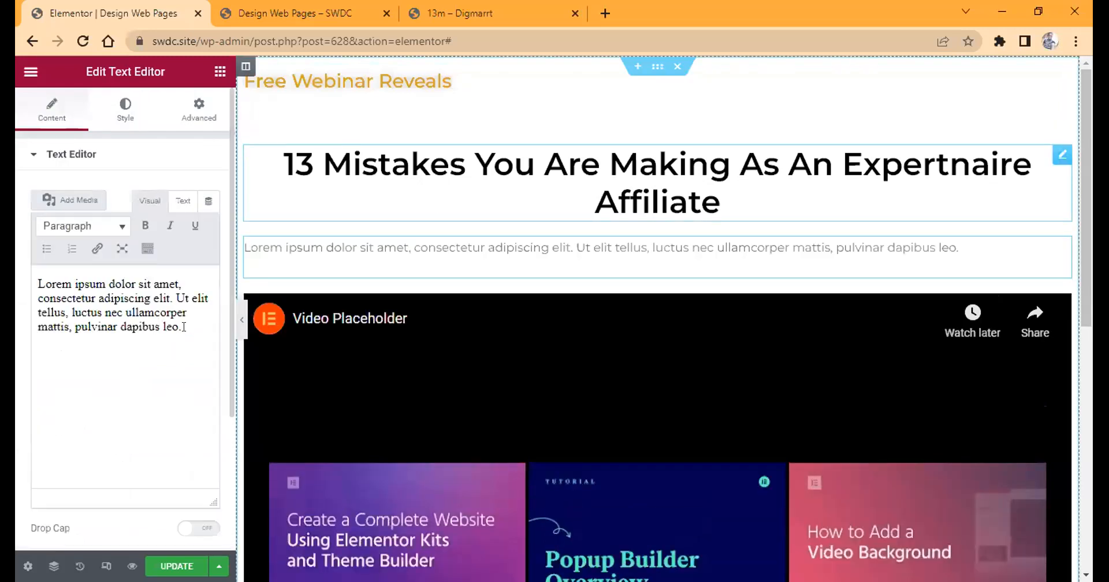
Replace the placeholder text with "I want to show to you the mistakes you have been making as an expertnaire affiliate that".
triple_click(189, 328)
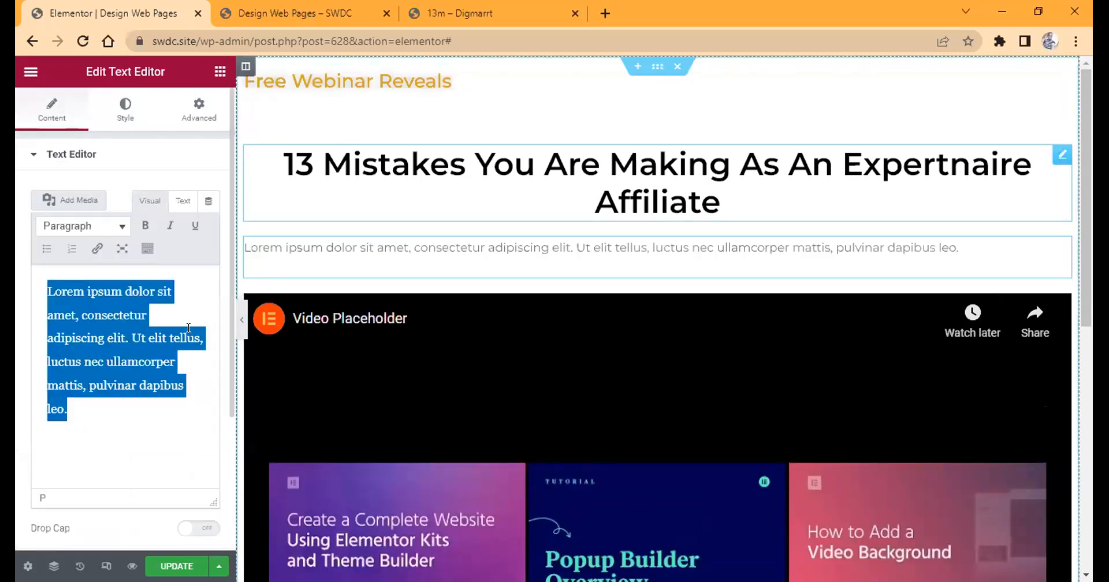
type("I")
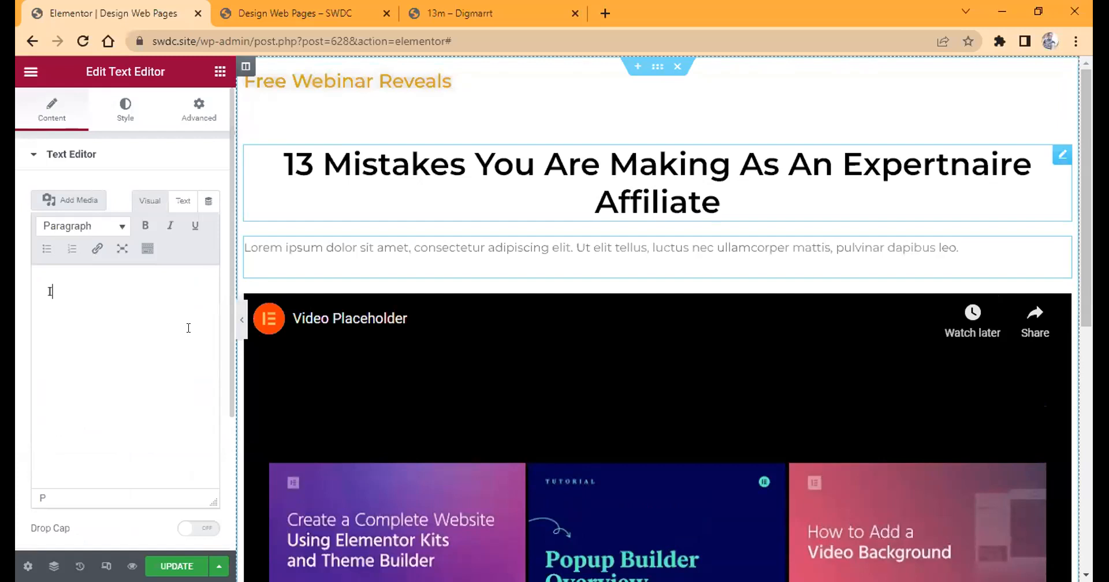
type(" w")
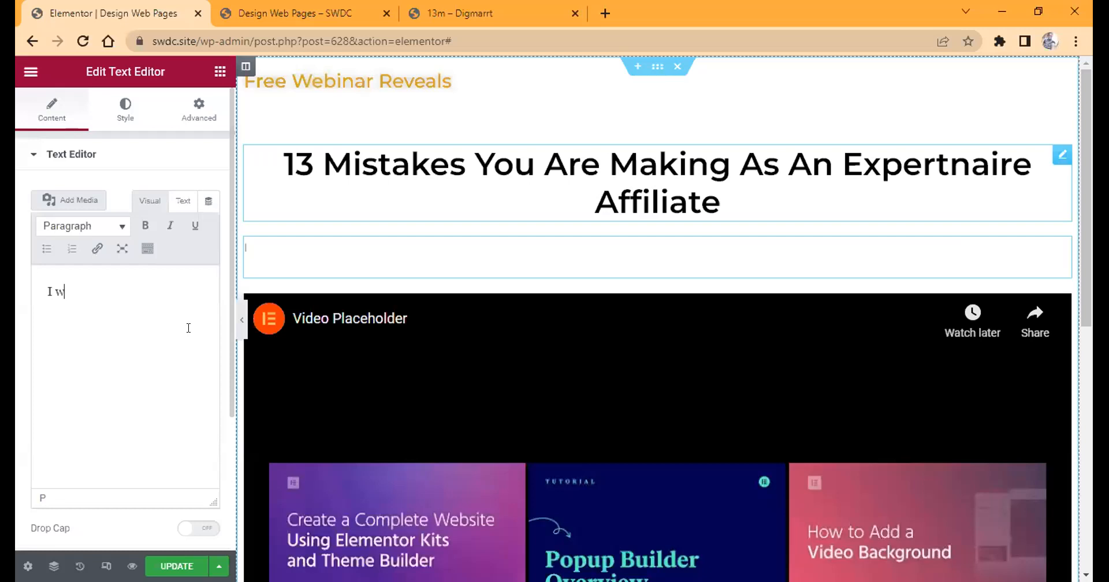
type("ant to show to you the")
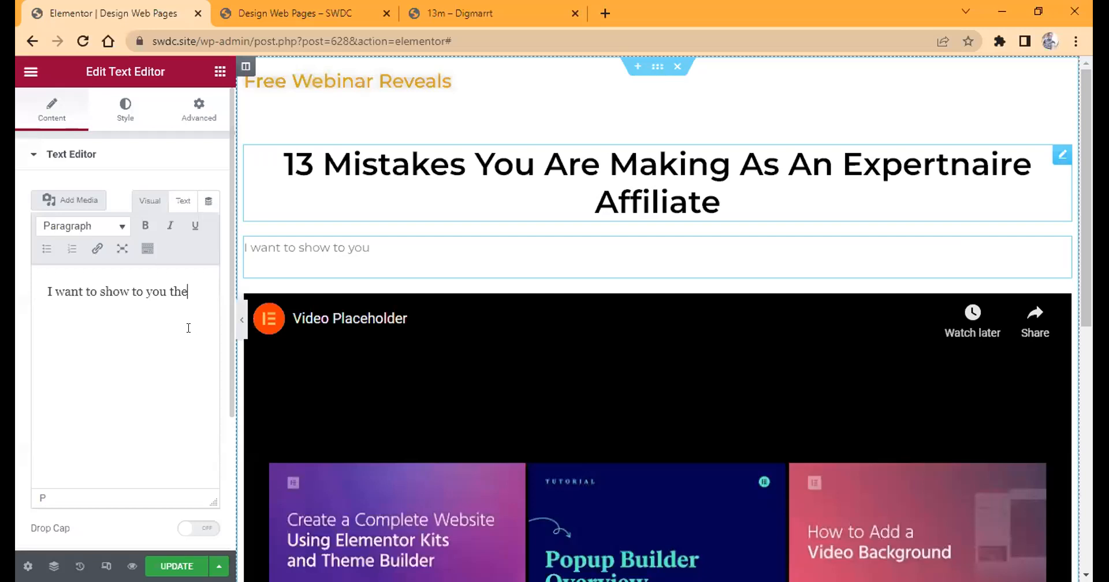
type(" mistakes you have been making as an expertnair")
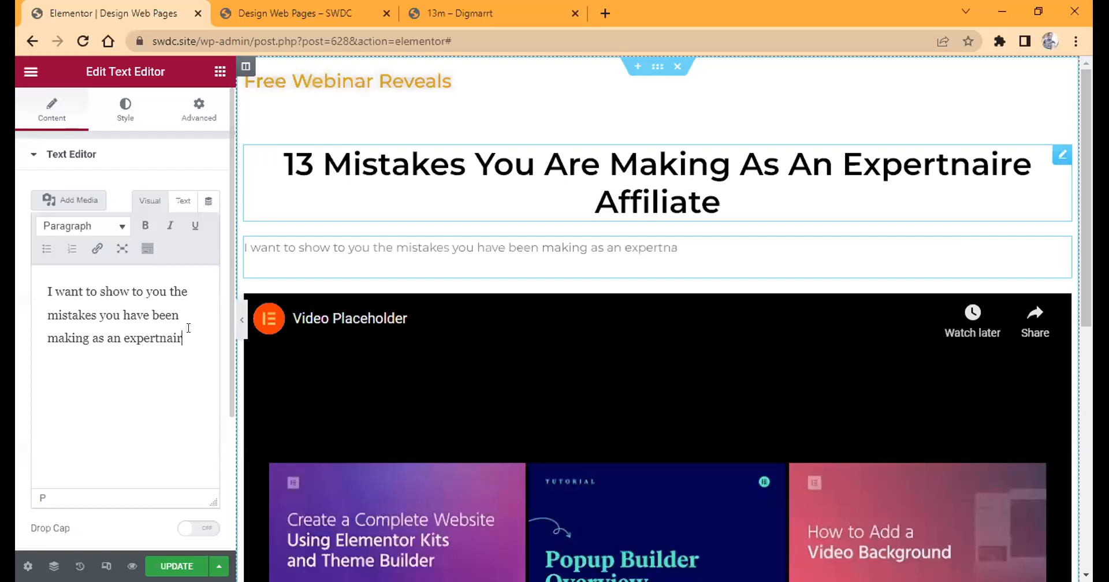
type("e affiliate that")
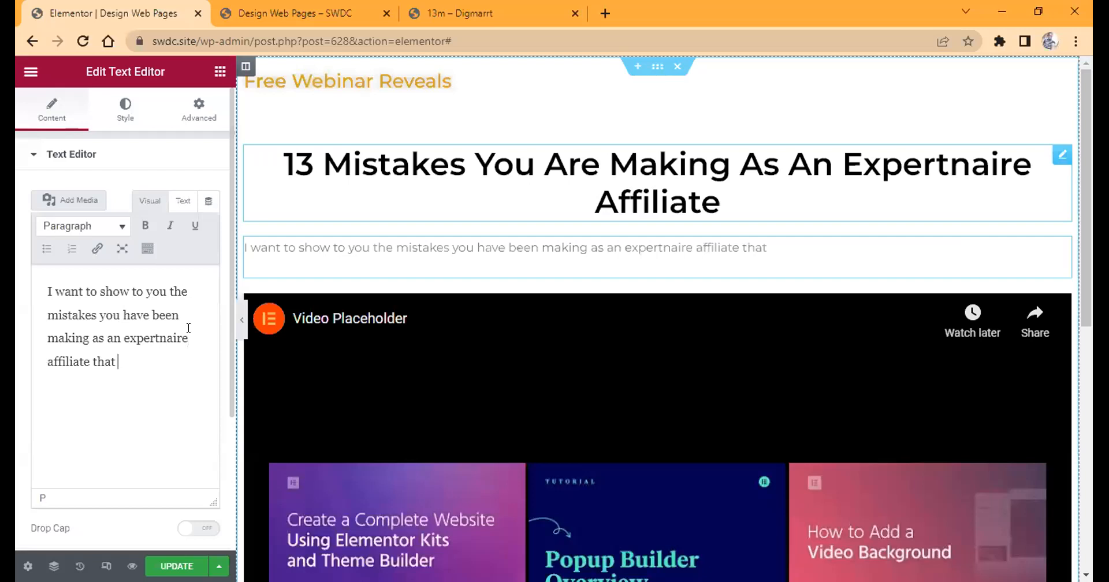
Continue the paragraph with "is preventing you from making sales and getting the right leads into your funnels".
type("is preventing you")
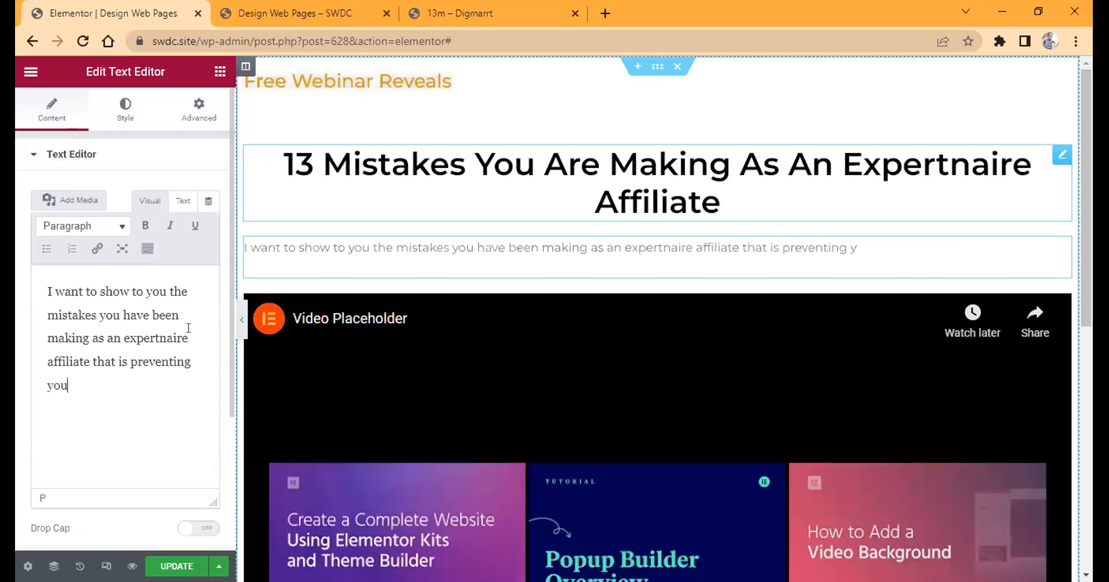
type(" from making ")
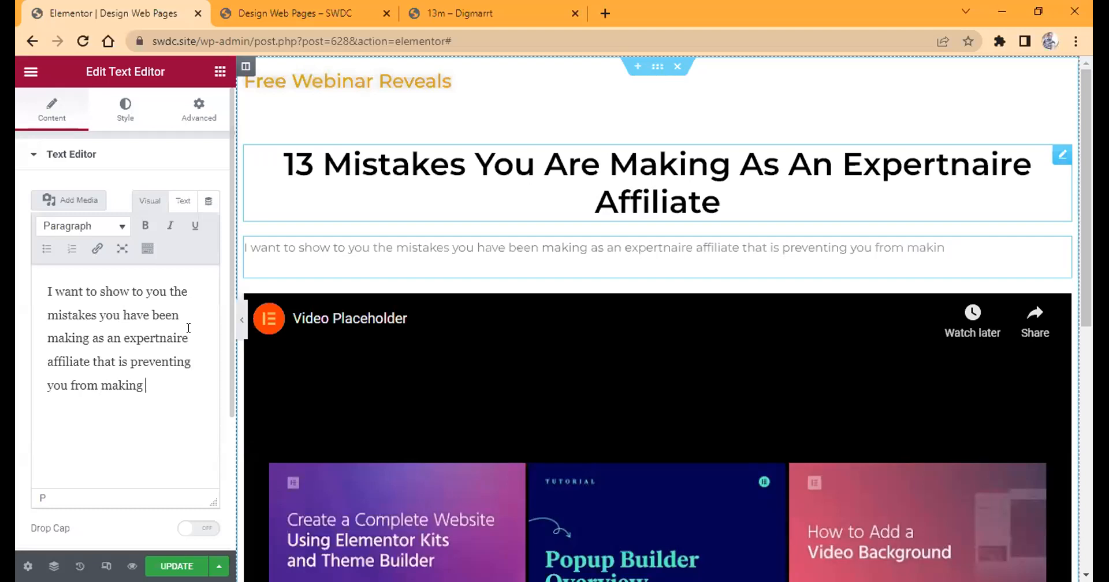
type("sales and ge")
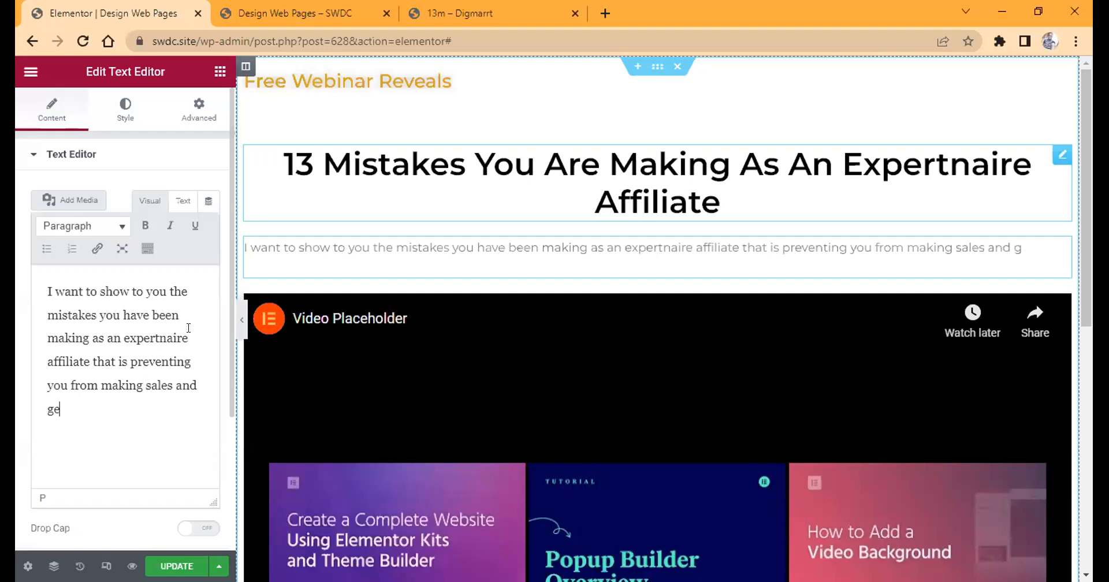
type("tting the right leads into ")
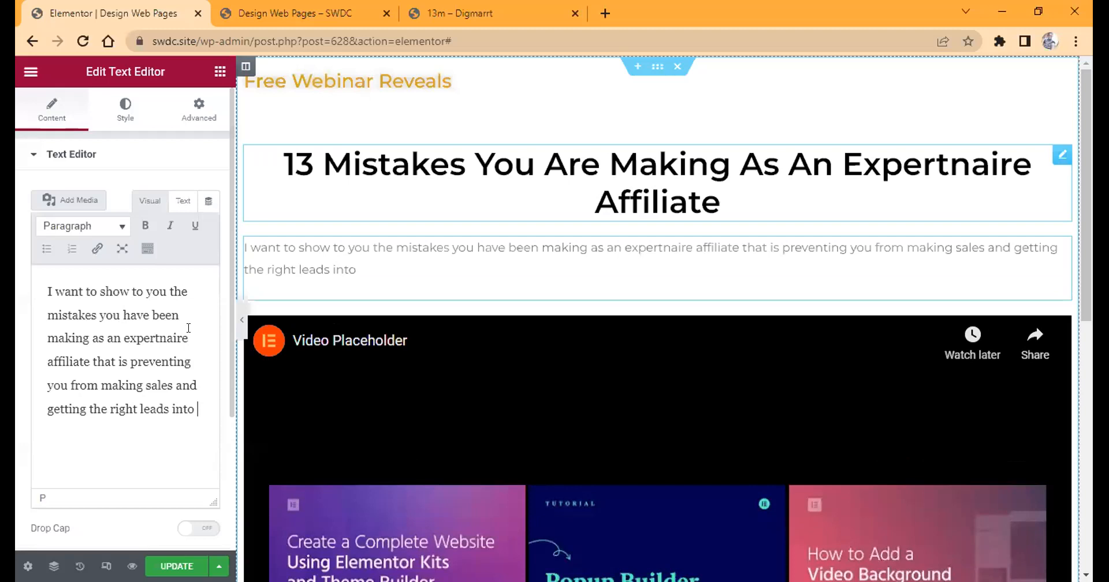
type("your funnels")
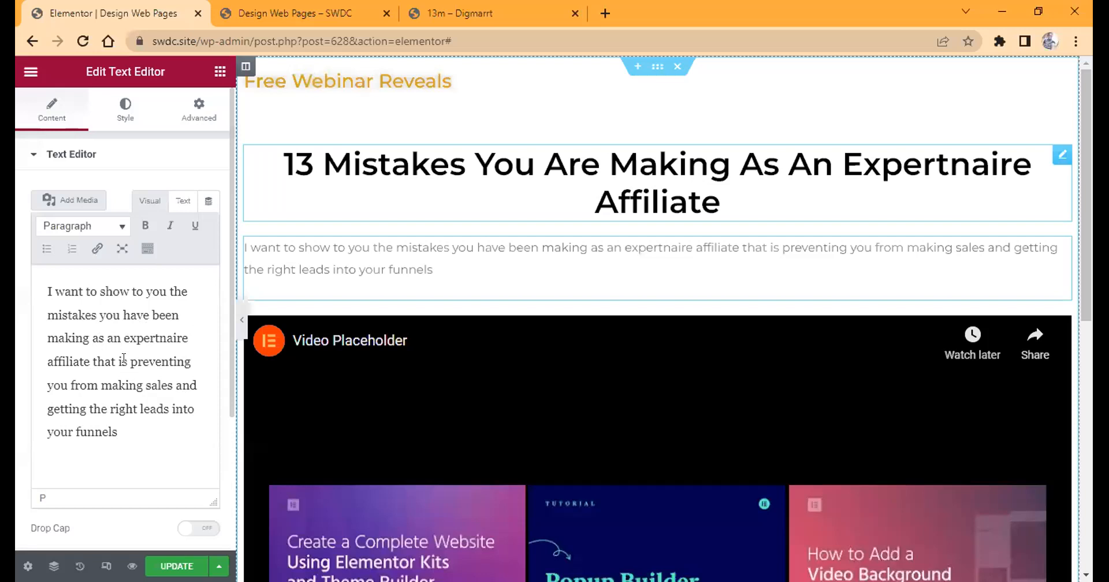
Correct "is preventing" to "are preventing" in the paragraph.
key("BackSpace")
key("BackSpace")
type("are")
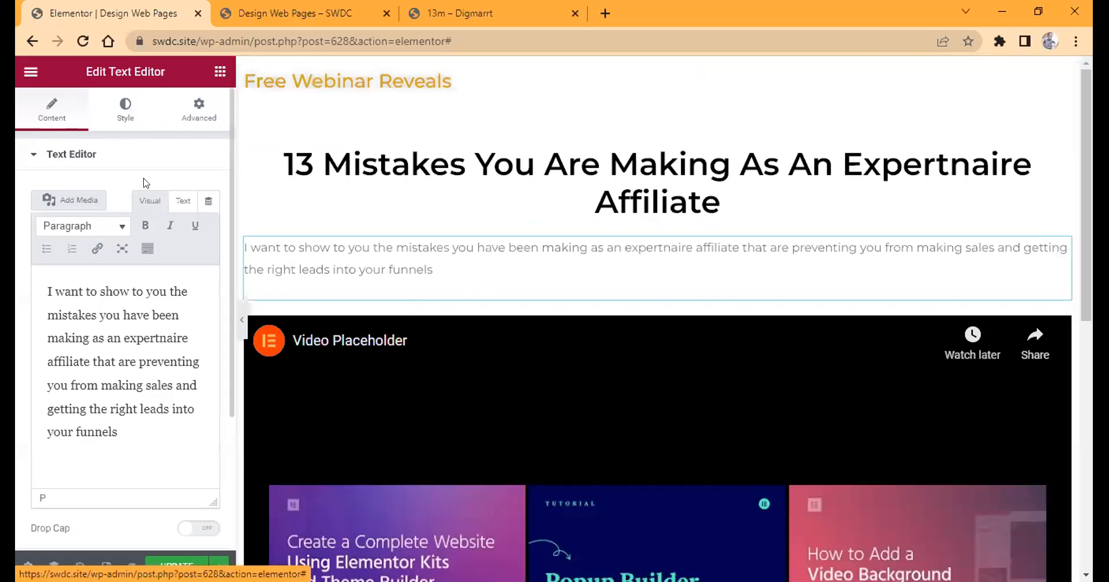
Left-align the paragraph and set its typography to size 25 px and weight 500.
left_click(125, 109)
left_click(167, 193)
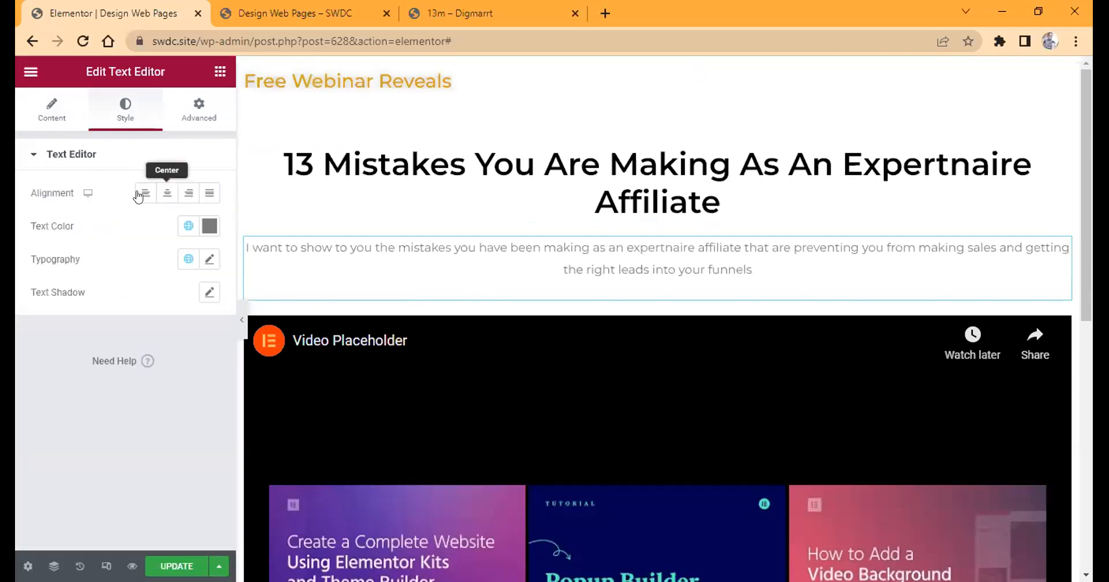
left_click(209, 258)
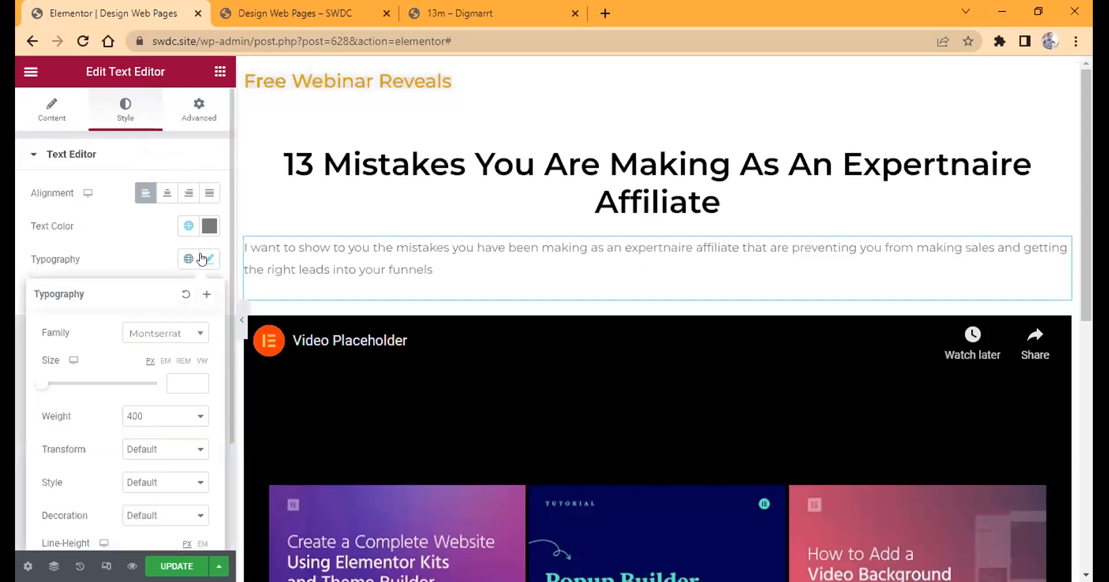
left_click(174, 383)
type("1")
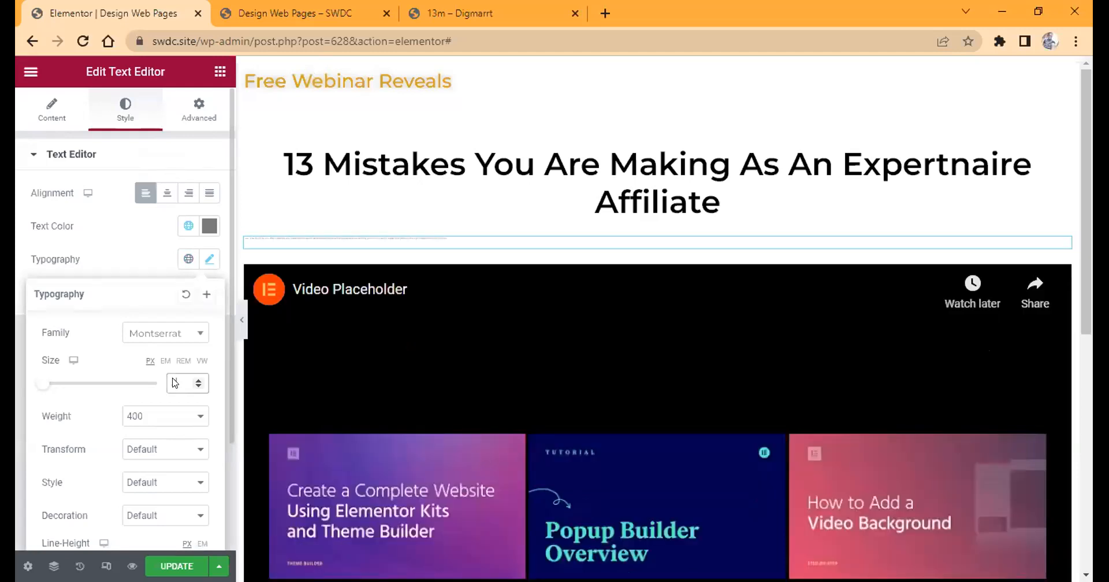
type("0")
double_click(175, 384)
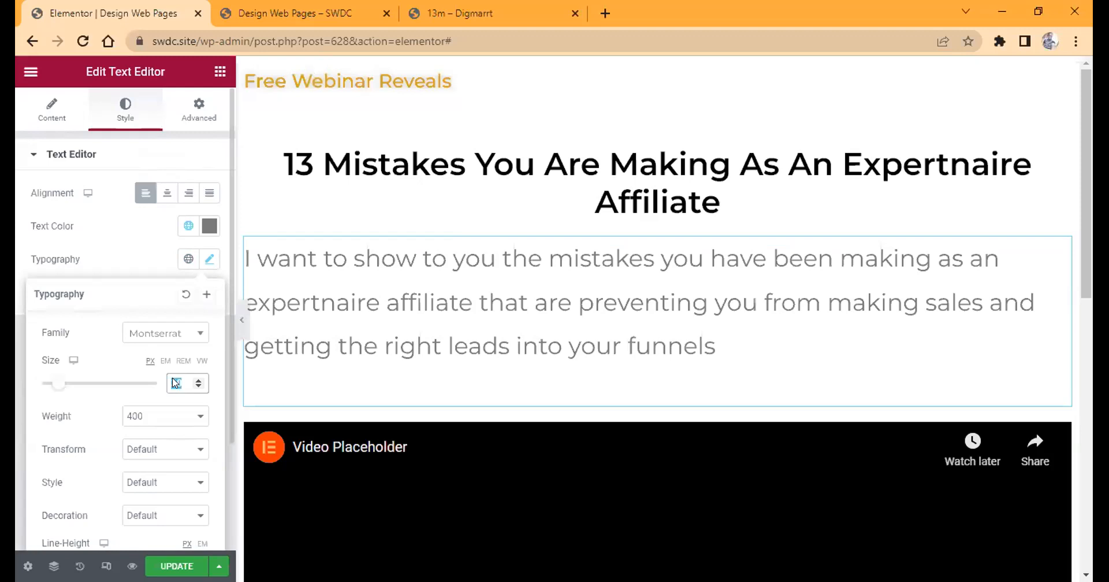
type("25")
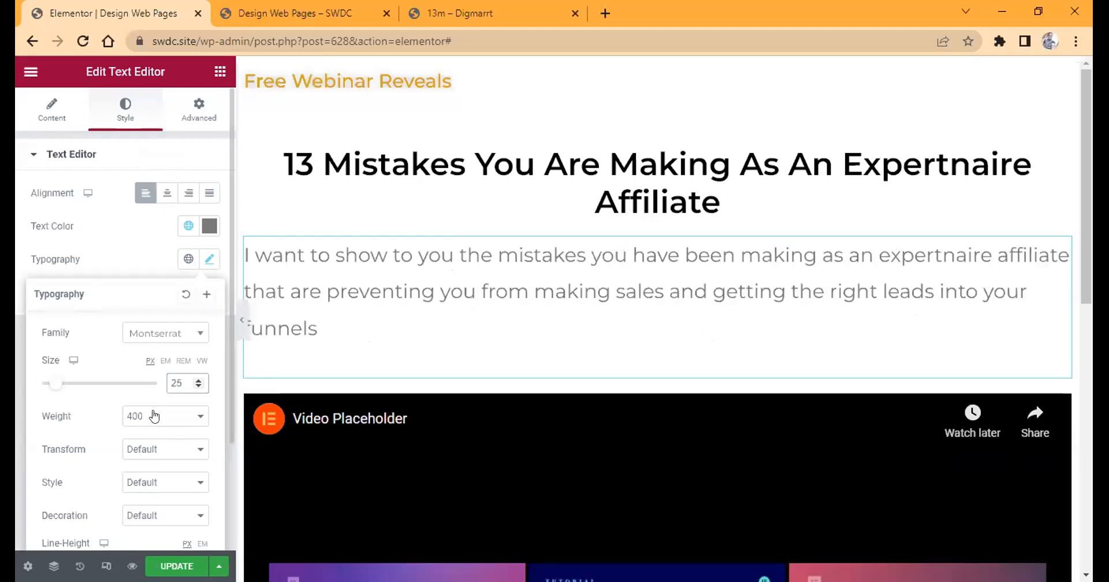
left_click(154, 415)
left_click(153, 483)
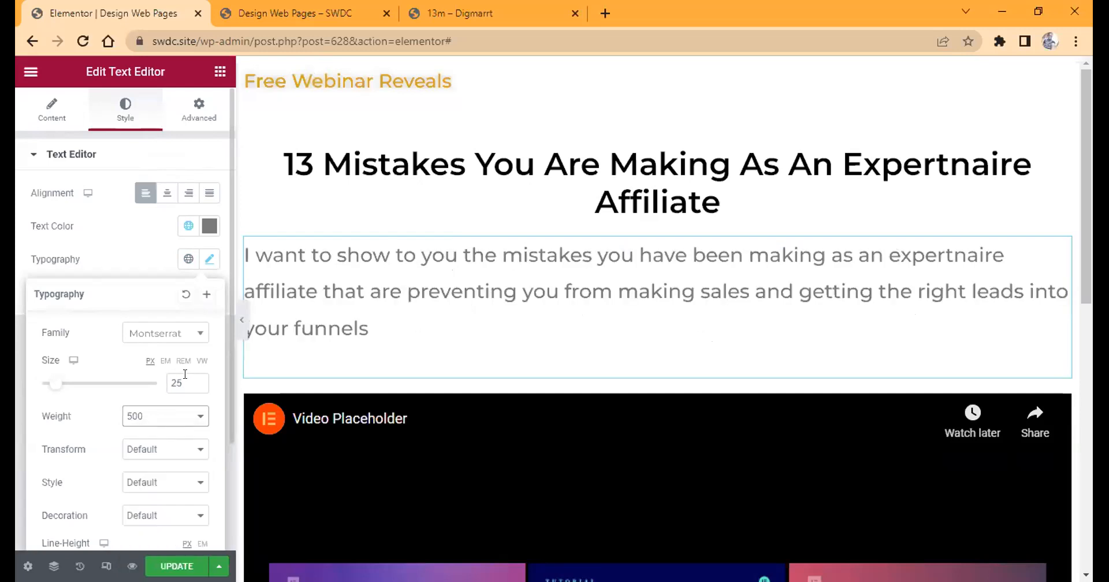
Set the paragraph's font size to 22 px.
left_click(185, 374)
key("BackSpace")
type("2")
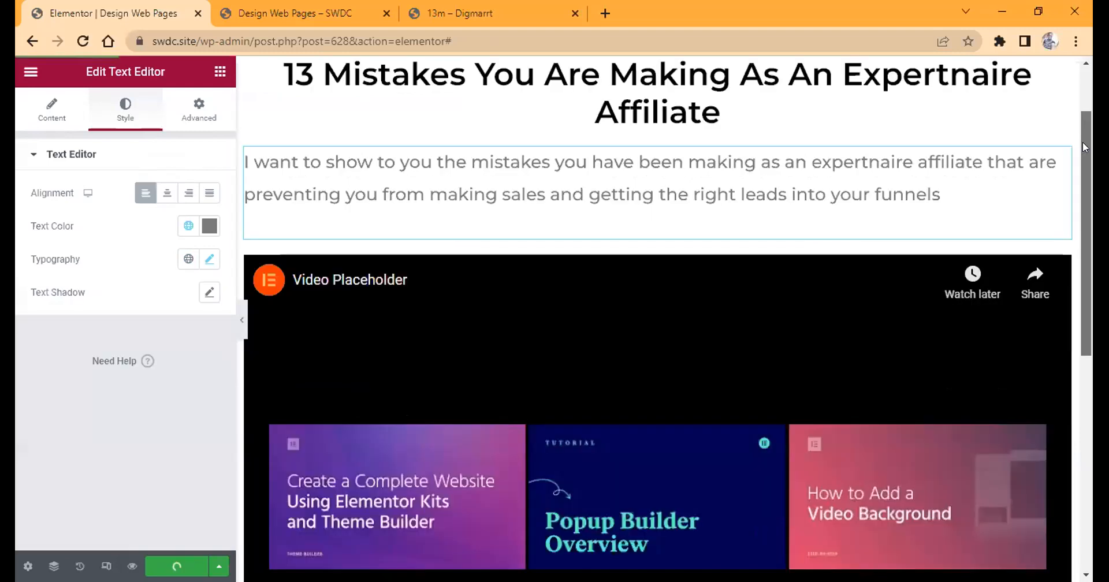
Update the page and reload its live version to compare the headline and paragraph with the editor.
left_click_drag(1084, 143, 1083, 148)
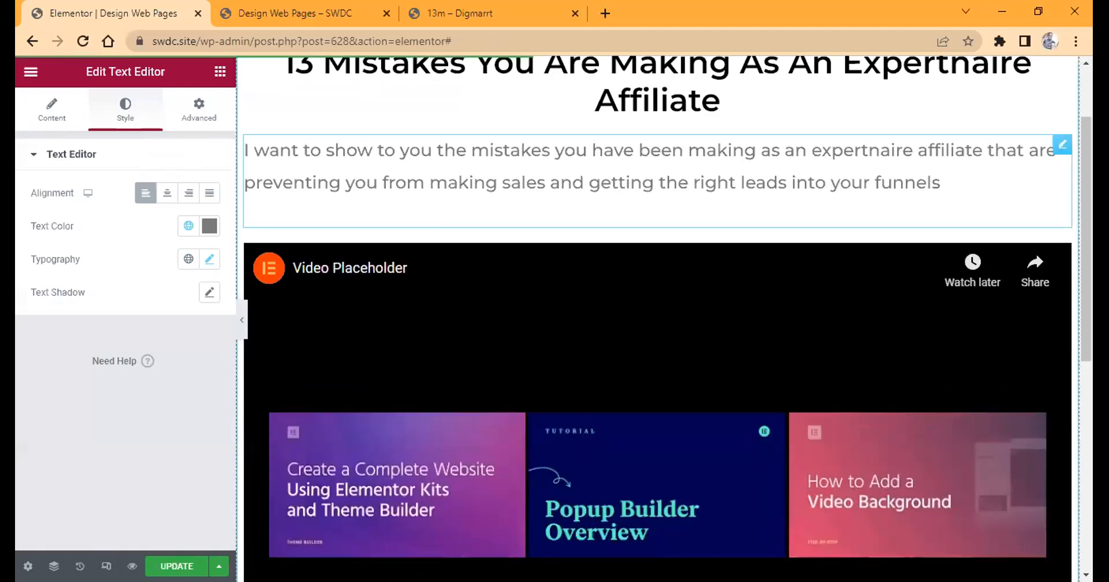
left_click(462, 14)
left_click(248, 8)
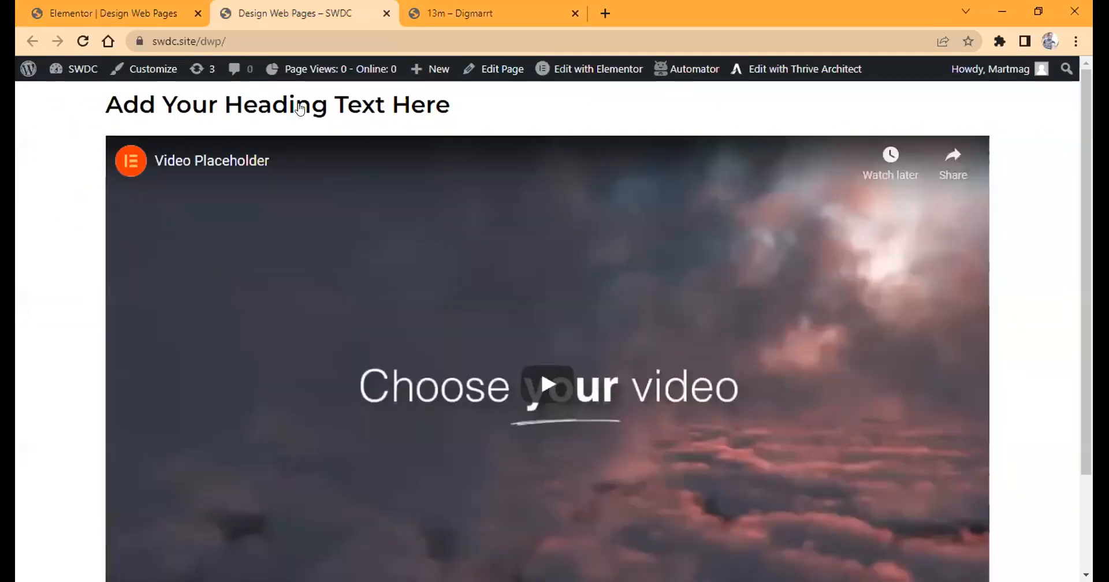
left_click(121, 13)
key("ctrl+Tab")
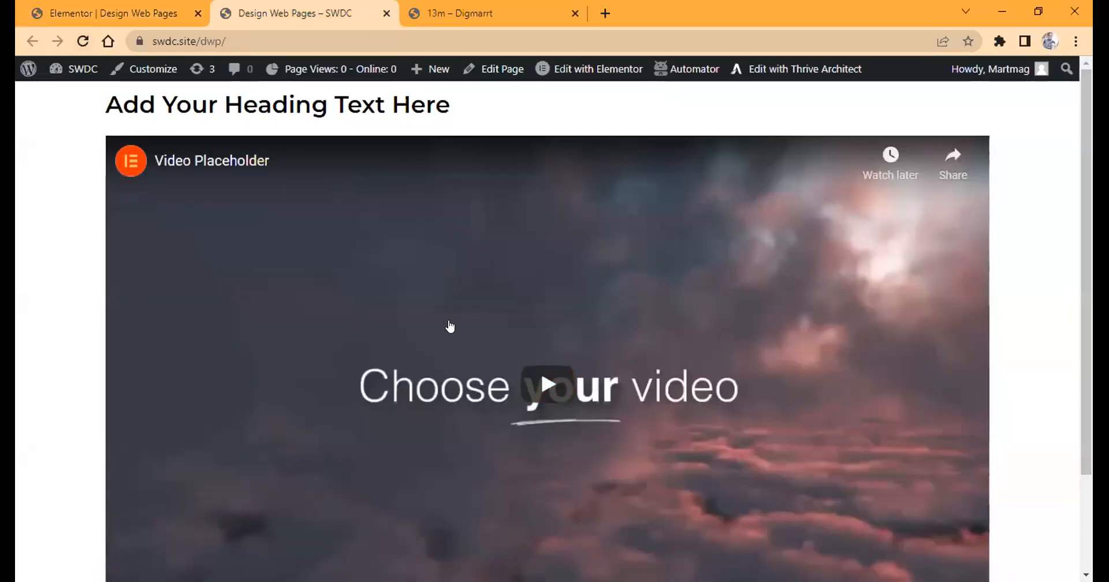
key("ctrl+r")
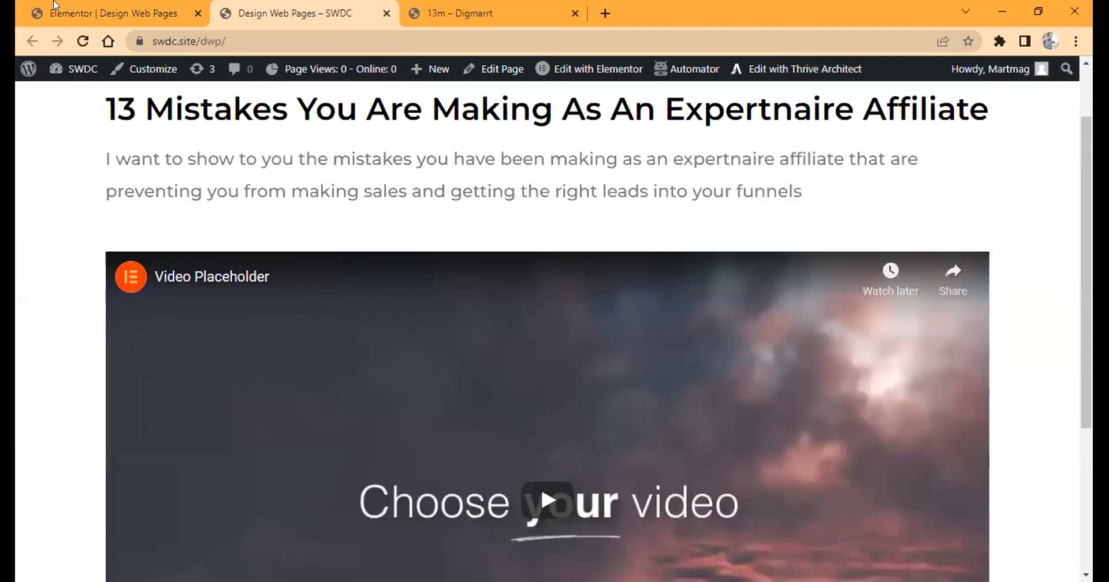
key("ctrl+shift+Tab")
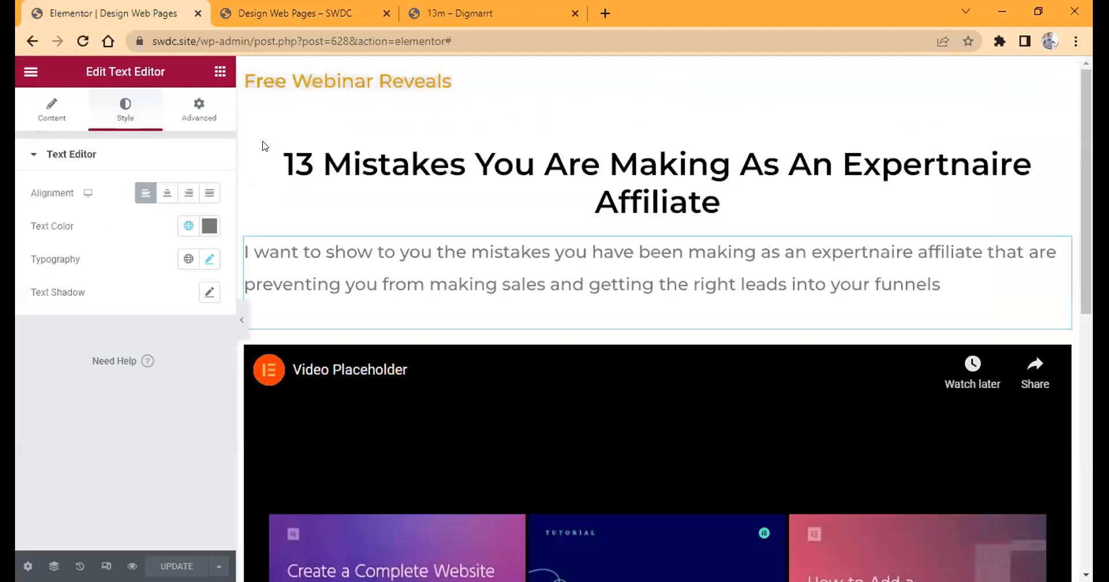
key("ctrl+Tab")
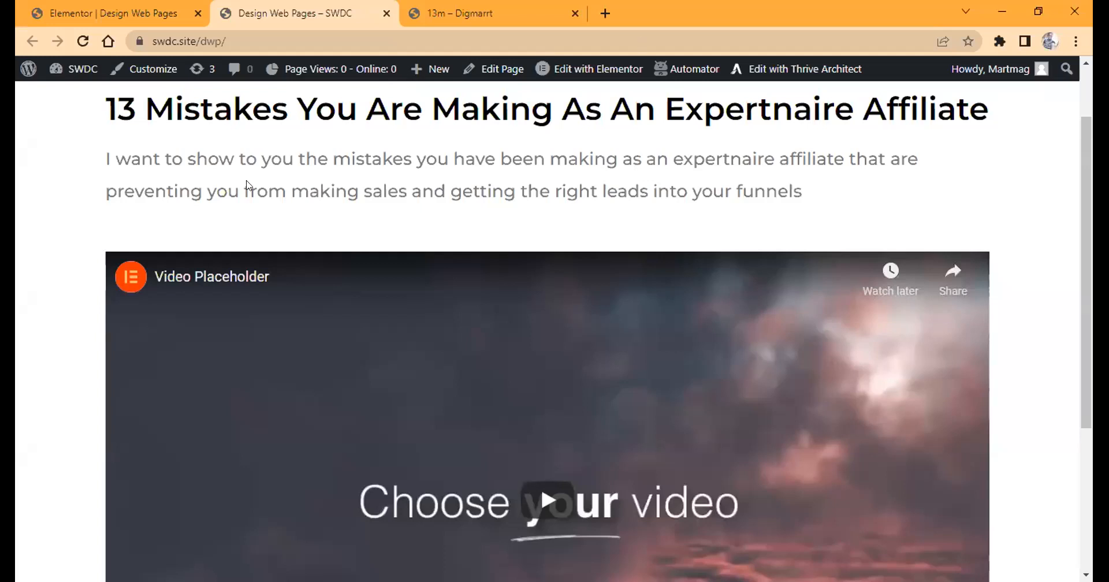
Return to the Elementor editor, set the top section's background type to Classic and open the media library for its background image.
left_click(113, 13)
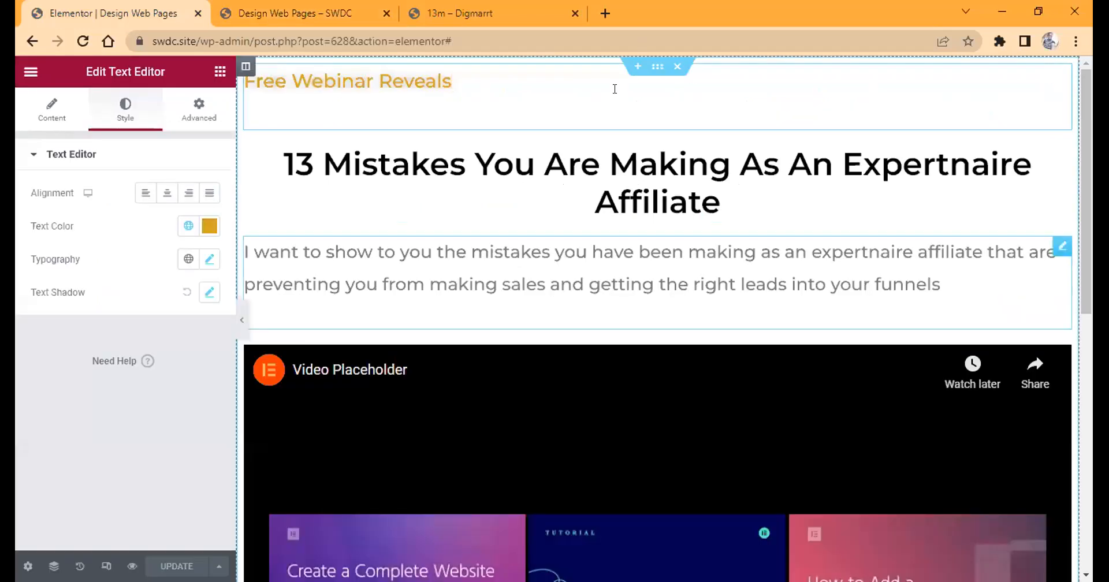
left_click(657, 67)
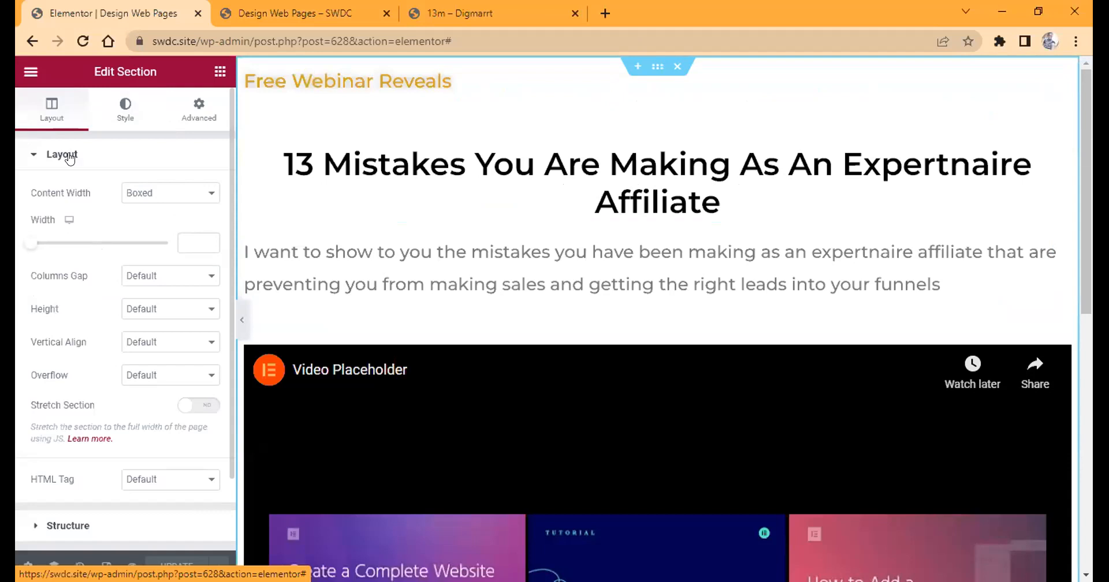
left_click(125, 110)
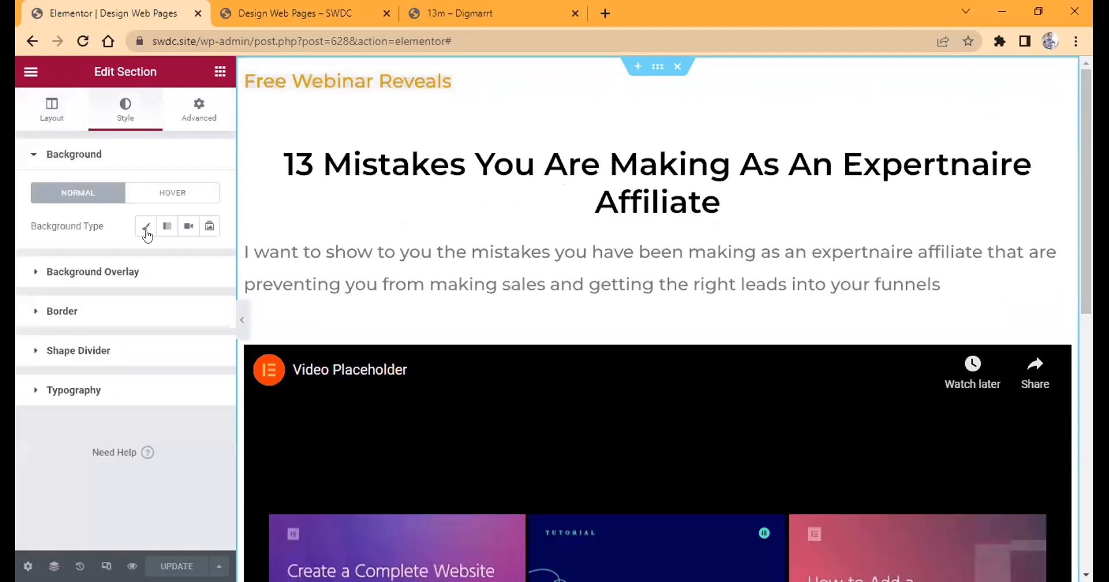
left_click(146, 231)
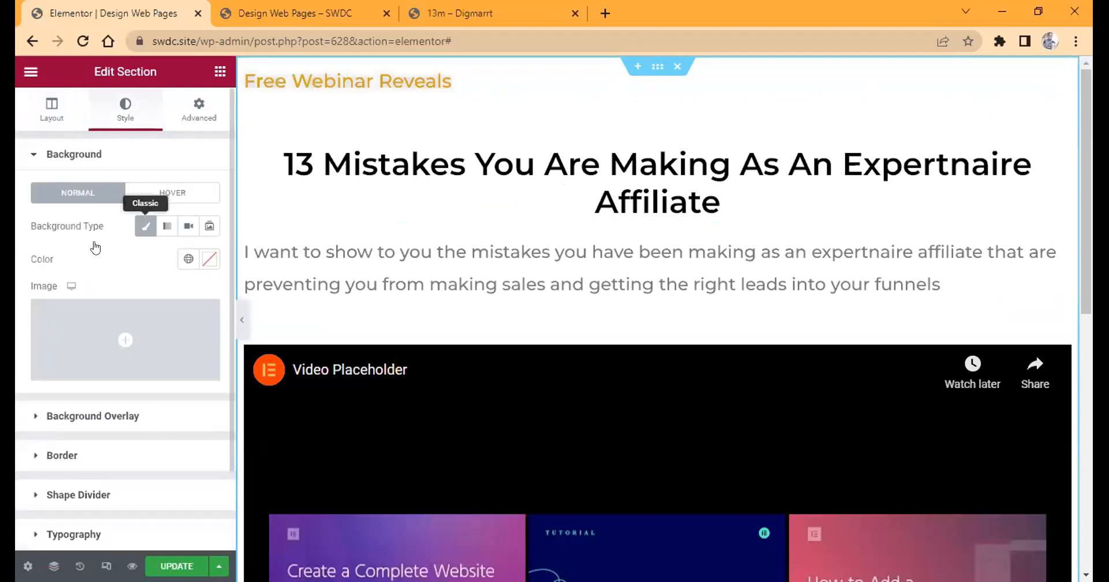
left_click(98, 366)
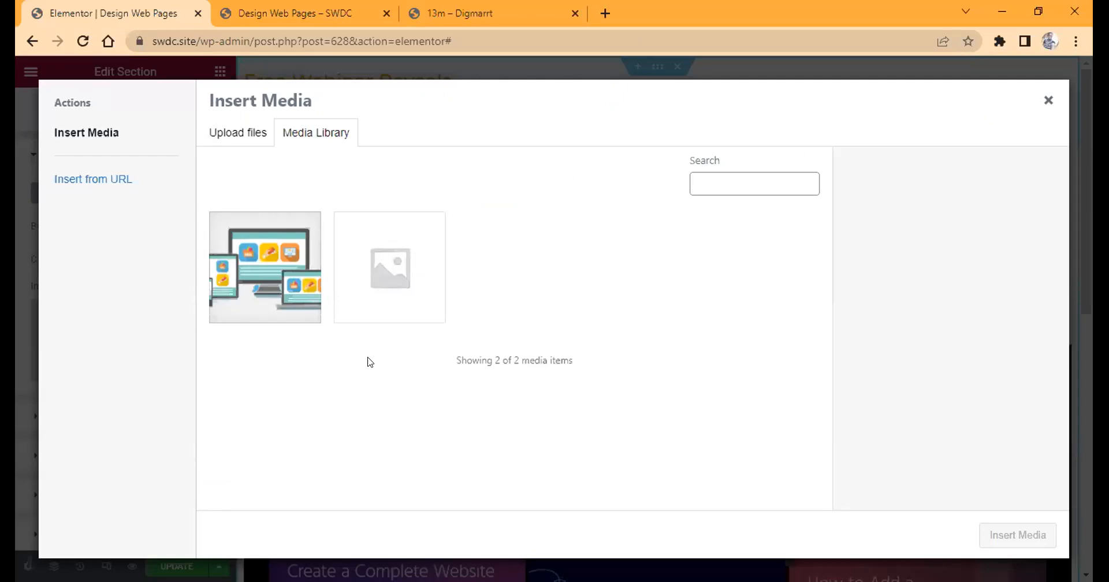
Search Google for "blue background images" in a new browser tab.
left_click(606, 12)
type("blue backgrund")
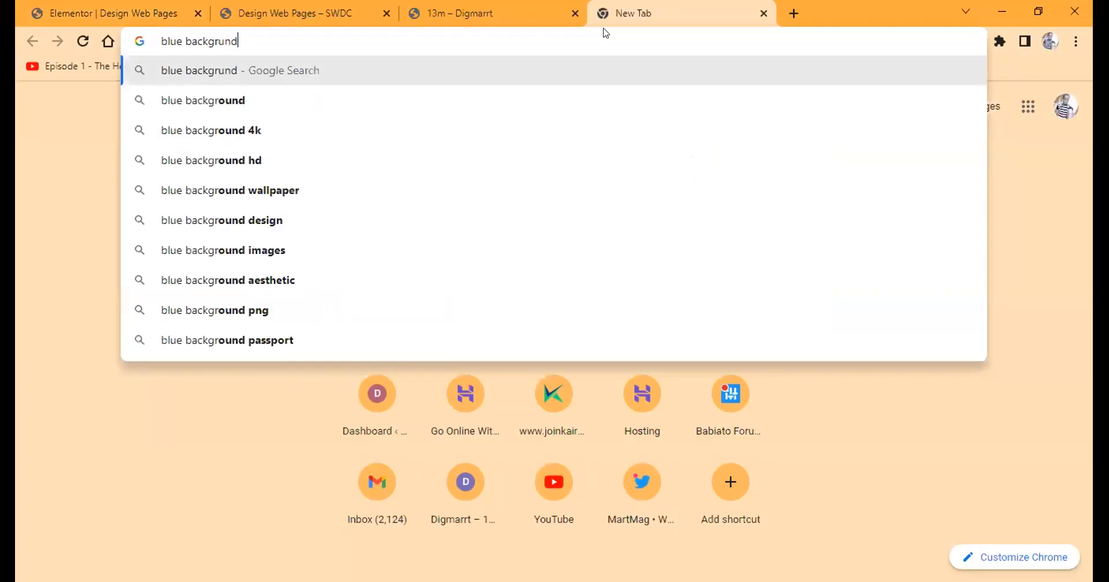
key("BackSpace")
key("BackSpace")
key("BackSpace")
type("ound")
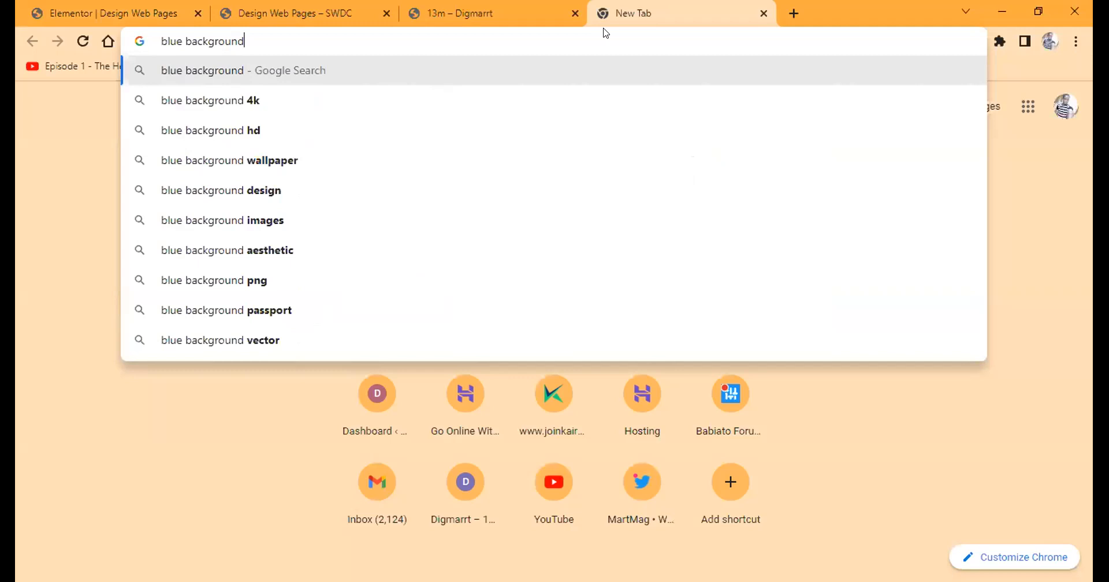
type(" image")
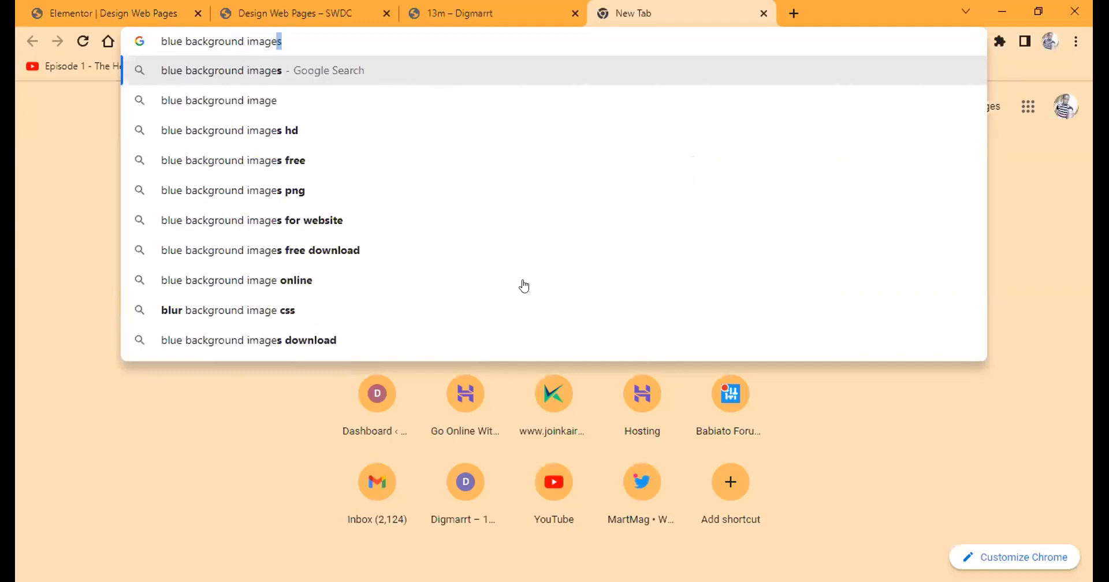
key("Return")
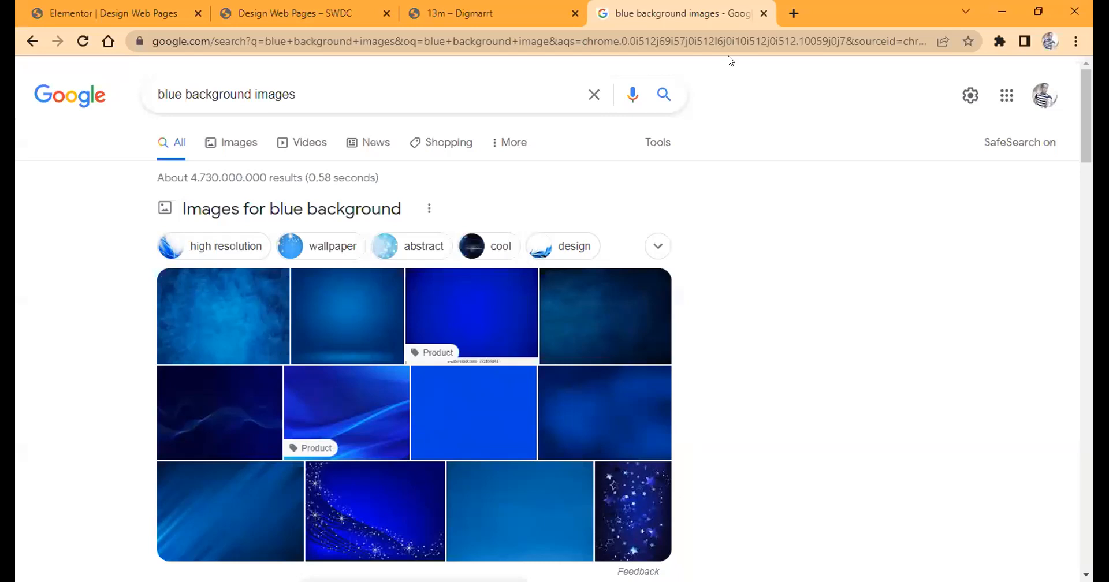
left_click(794, 5)
type("pexels")
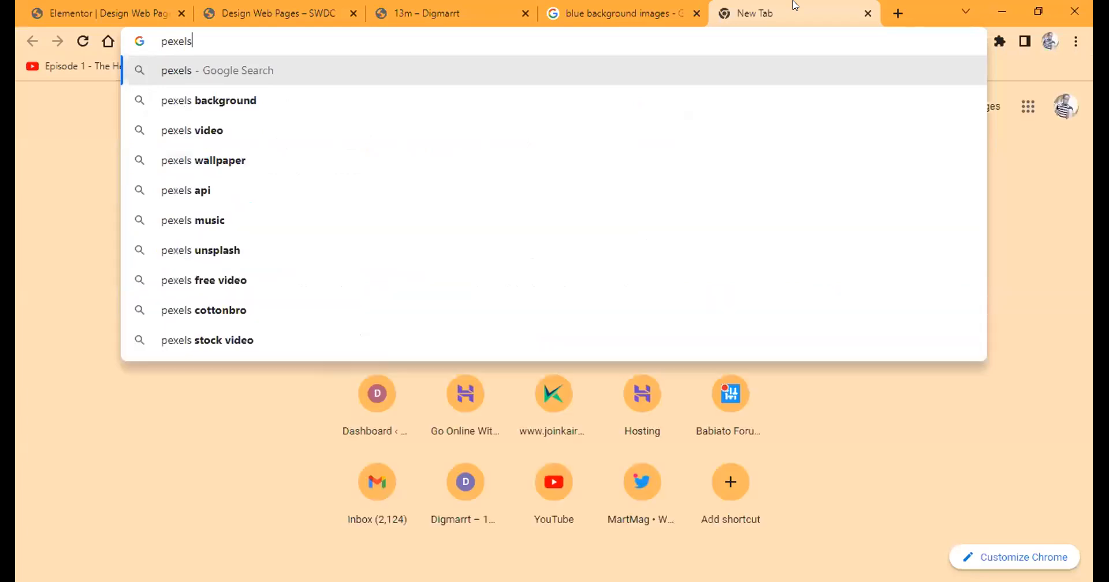
left_click(867, 14)
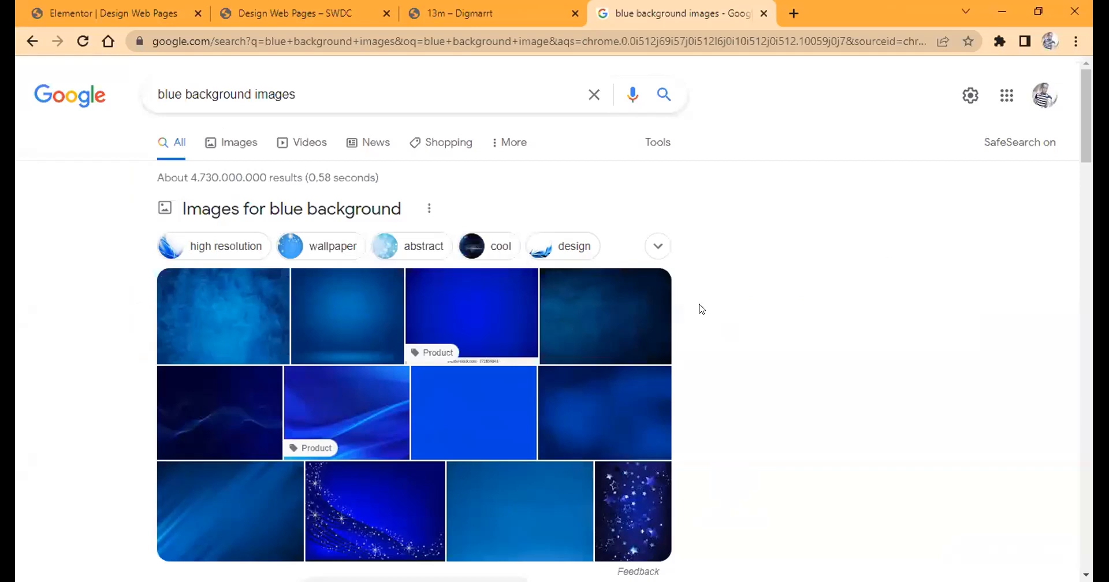
Open the image results and save the Freepik blue grunge wall texture as a JPEG in the Videos folder.
left_click(240, 148)
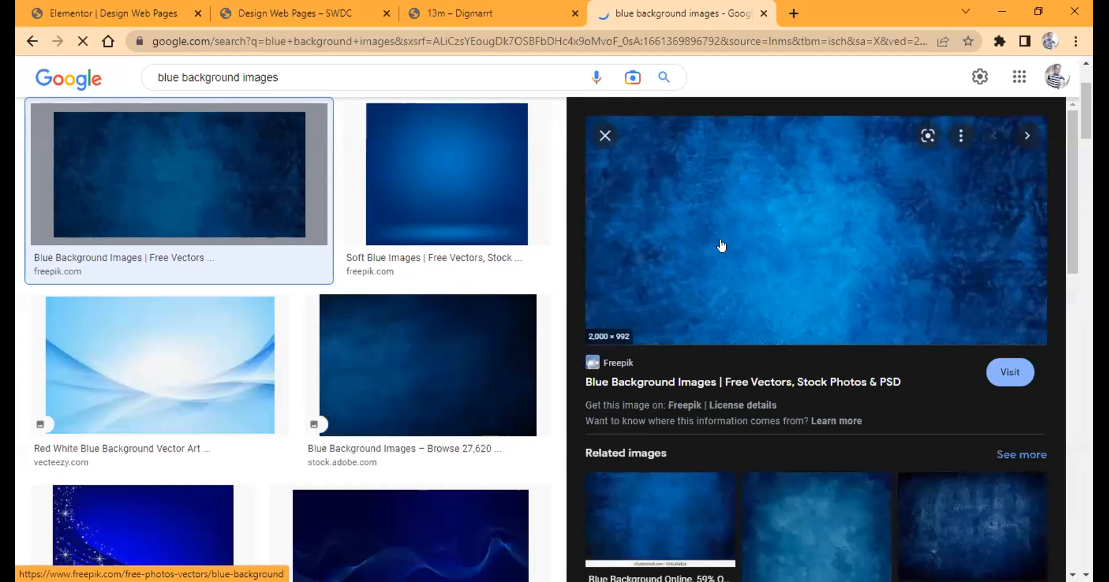
right_click(779, 208)
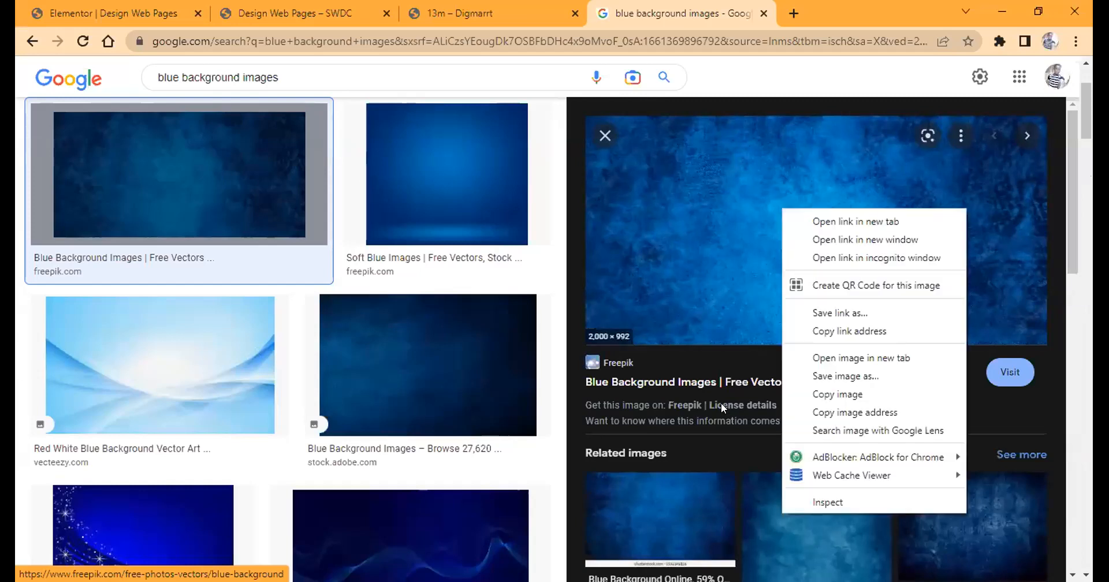
left_click(727, 341)
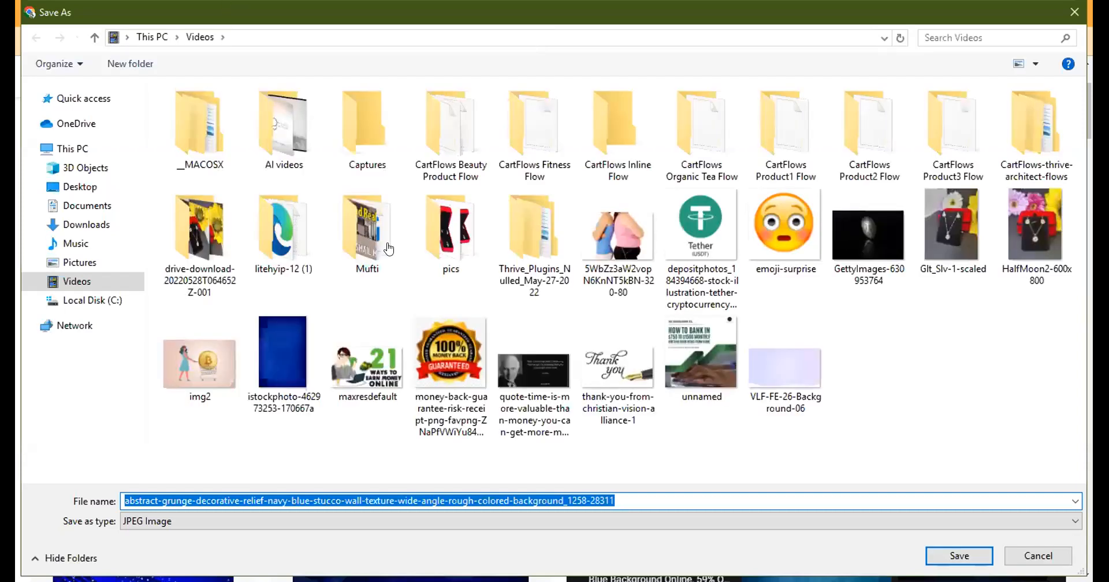
key("Return")
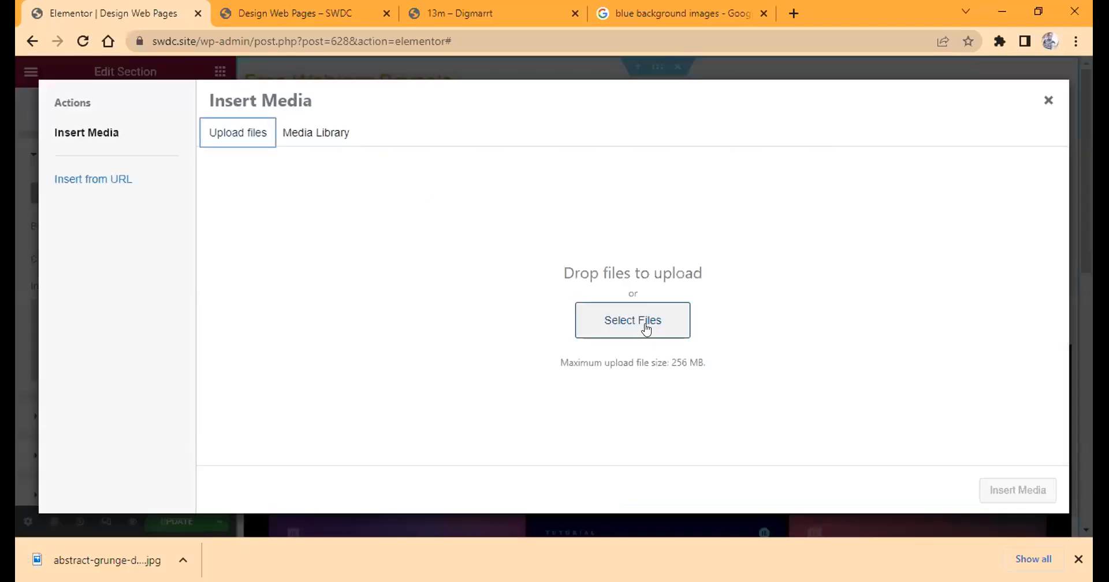
Upload the saved abstract-grunge blue texture from the Videos folder and insert it as the section's background image.
left_click(645, 330)
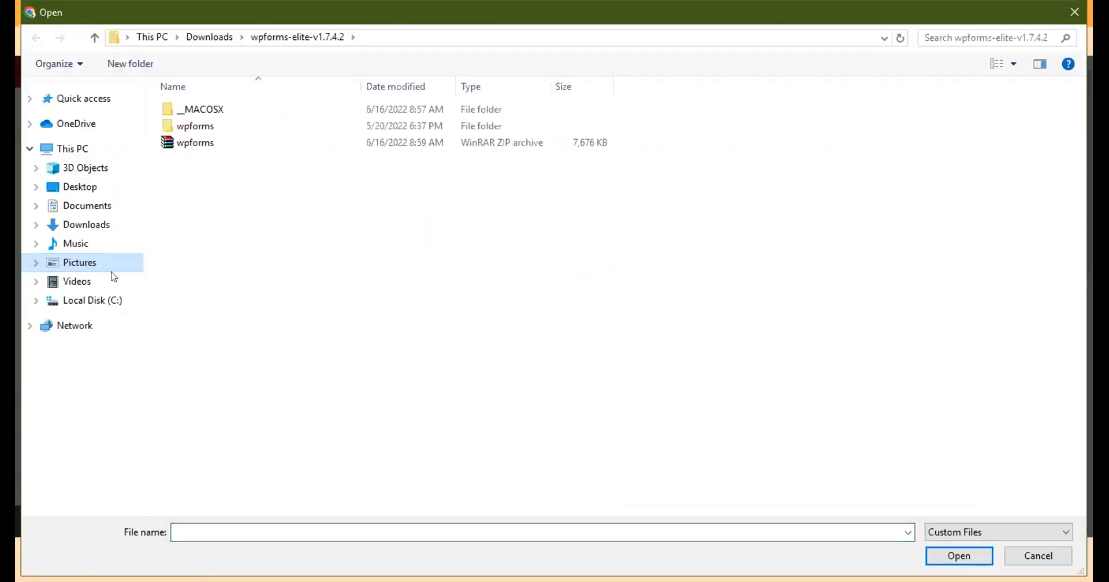
left_click(111, 281)
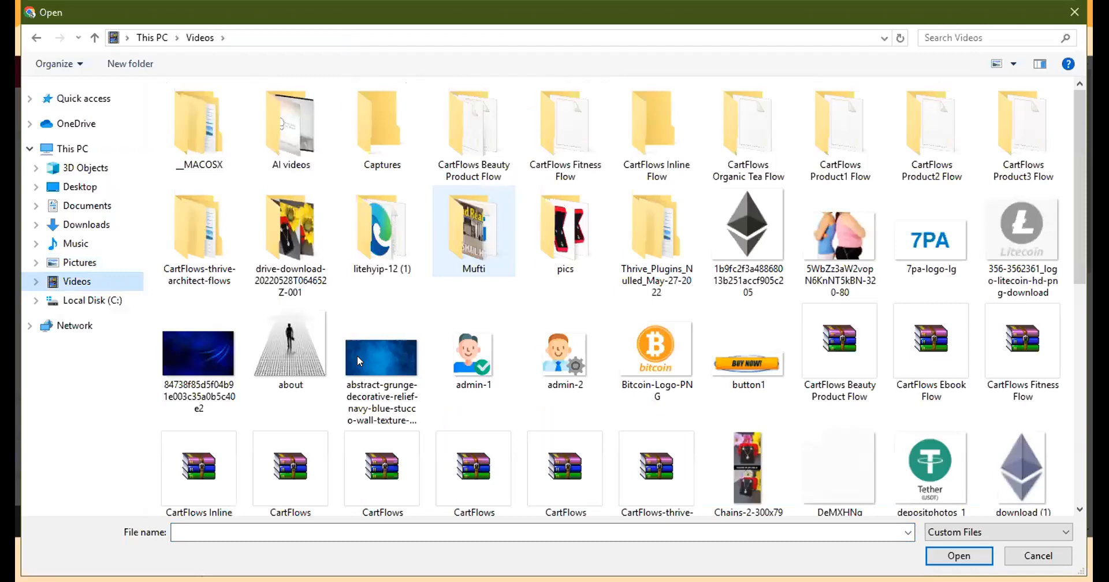
left_click(968, 555)
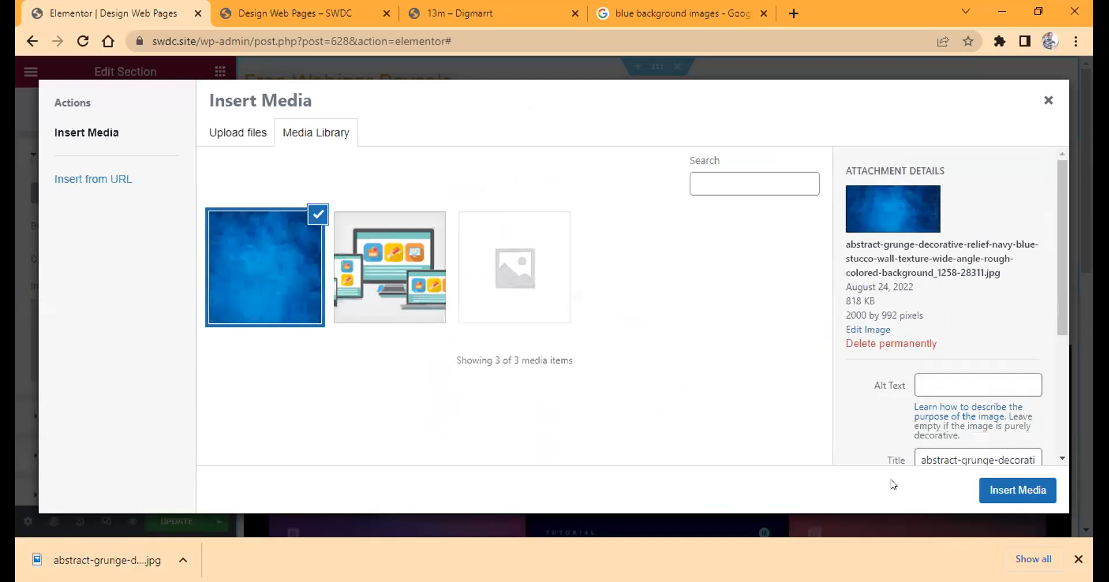
left_click(1005, 489)
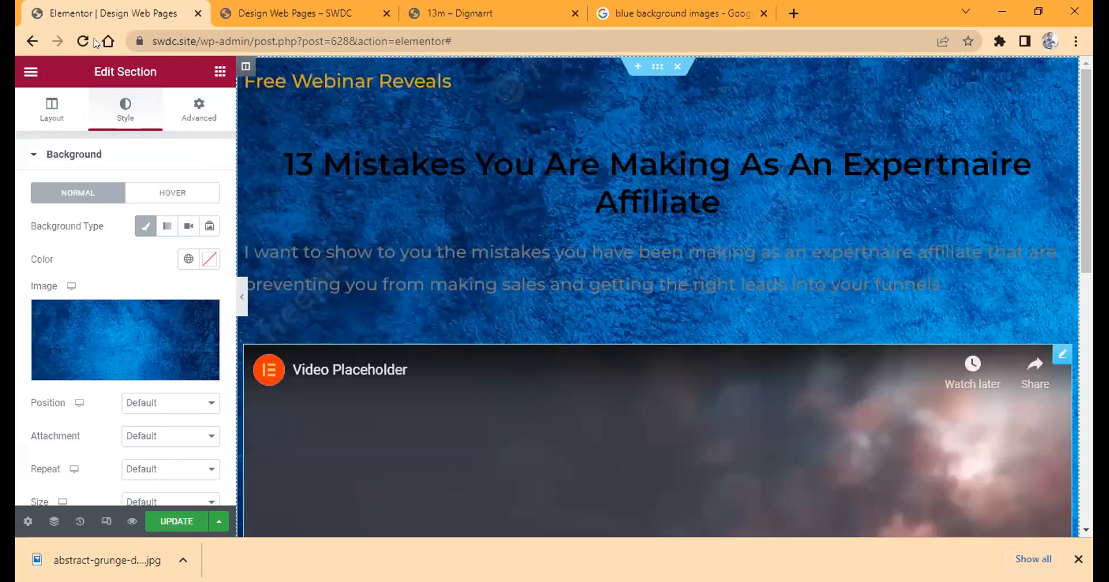
Reload the live page to check the section's new background image, and return to the Elementor editor.
key("ctrl+Tab")
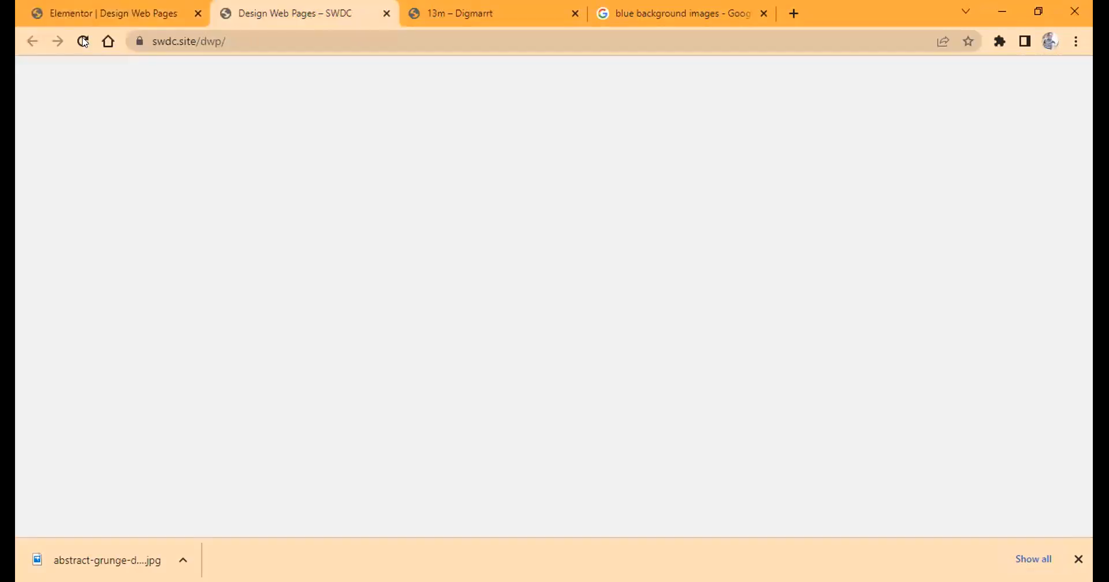
left_click(83, 42)
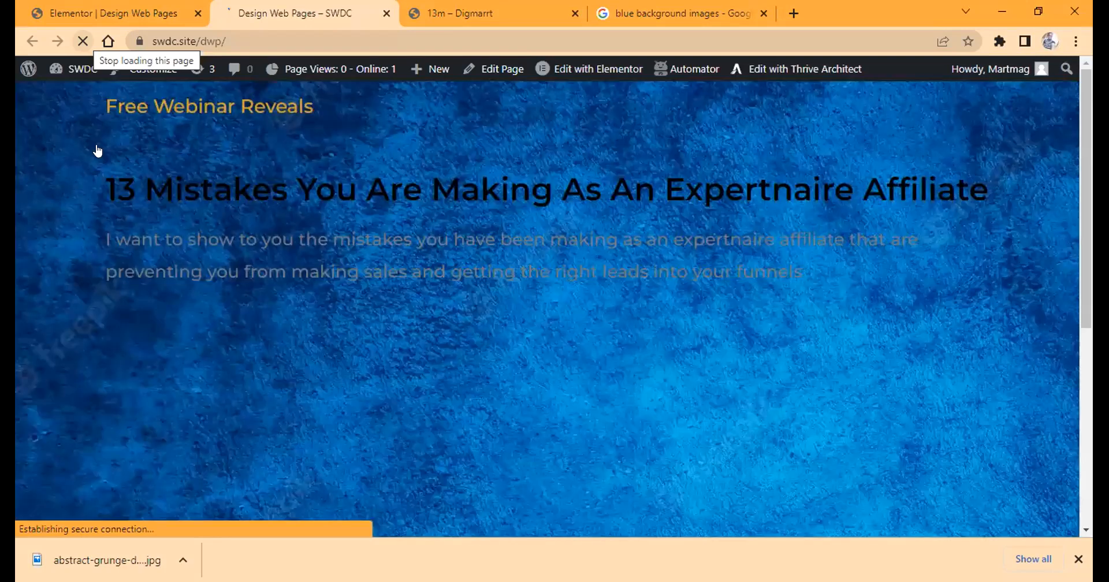
left_click(113, 14)
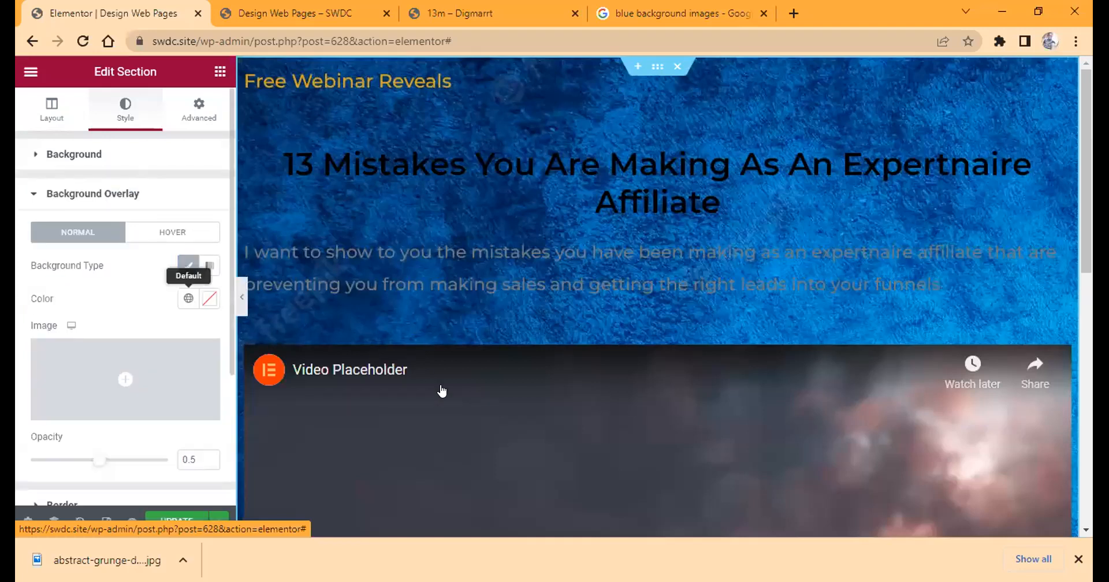
Set the section's classic background overlay colour to black, #000000.
left_click(209, 298)
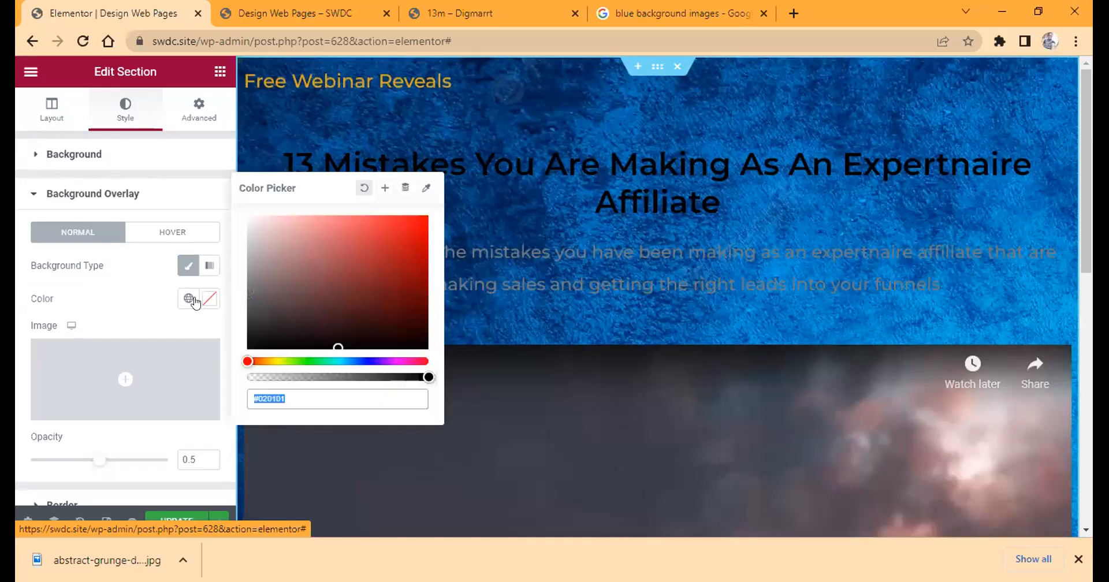
left_click(417, 338)
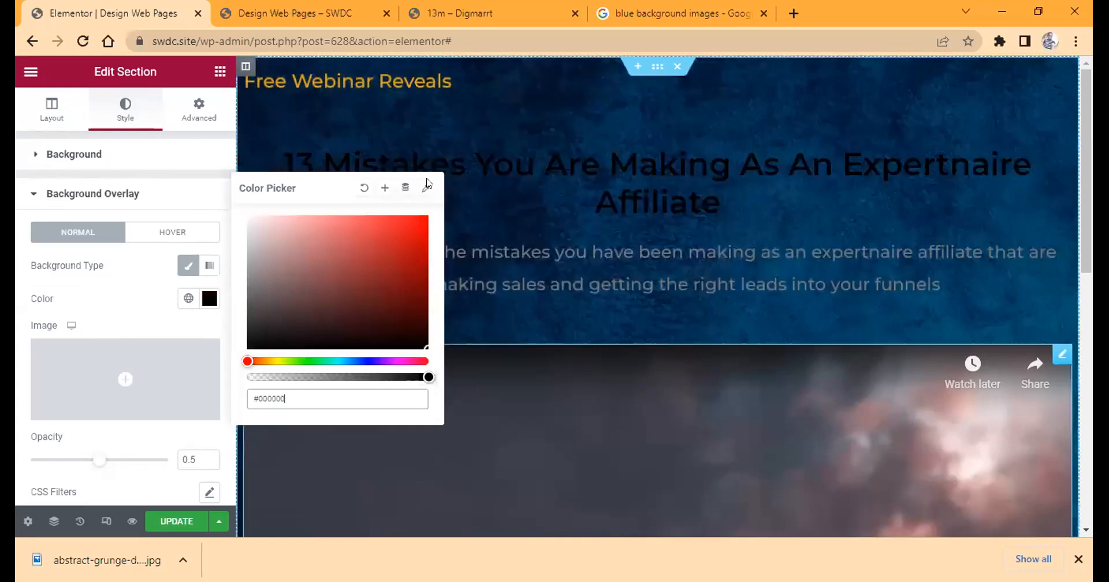
left_click(427, 218)
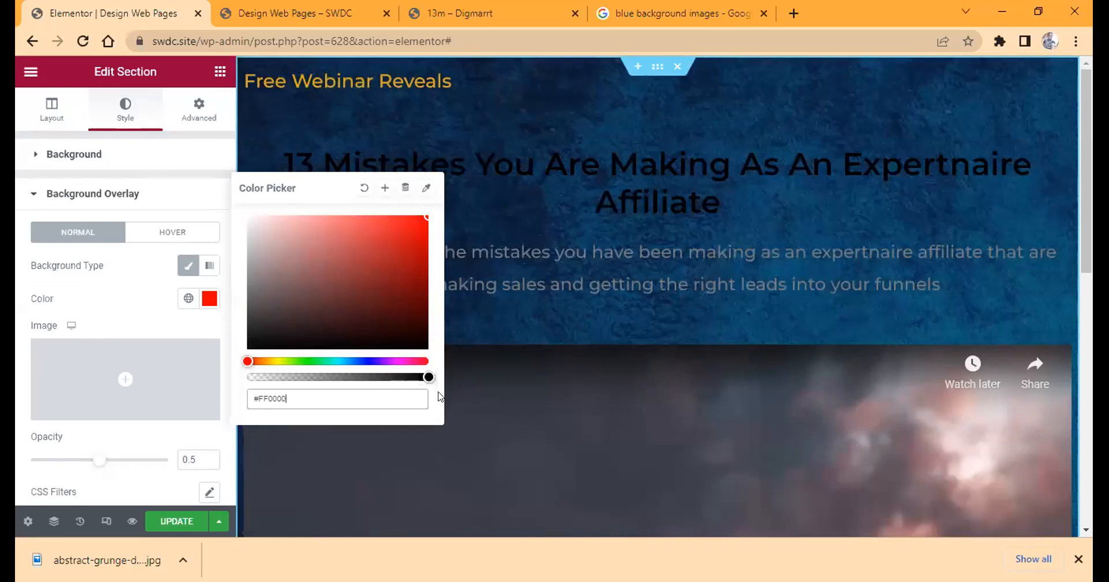
left_click(425, 349)
left_click(425, 347)
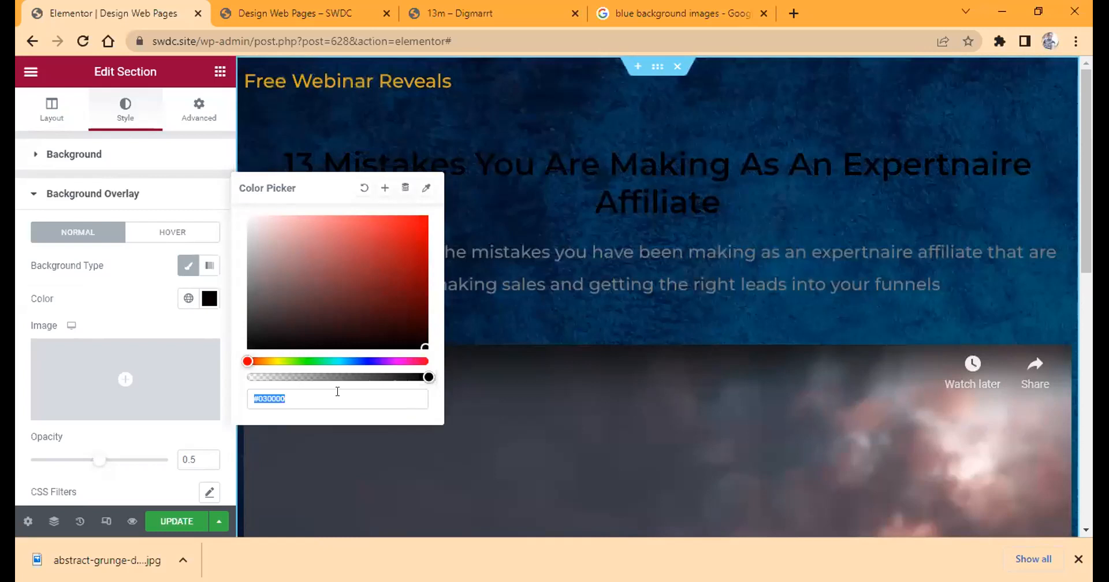
left_click(339, 349)
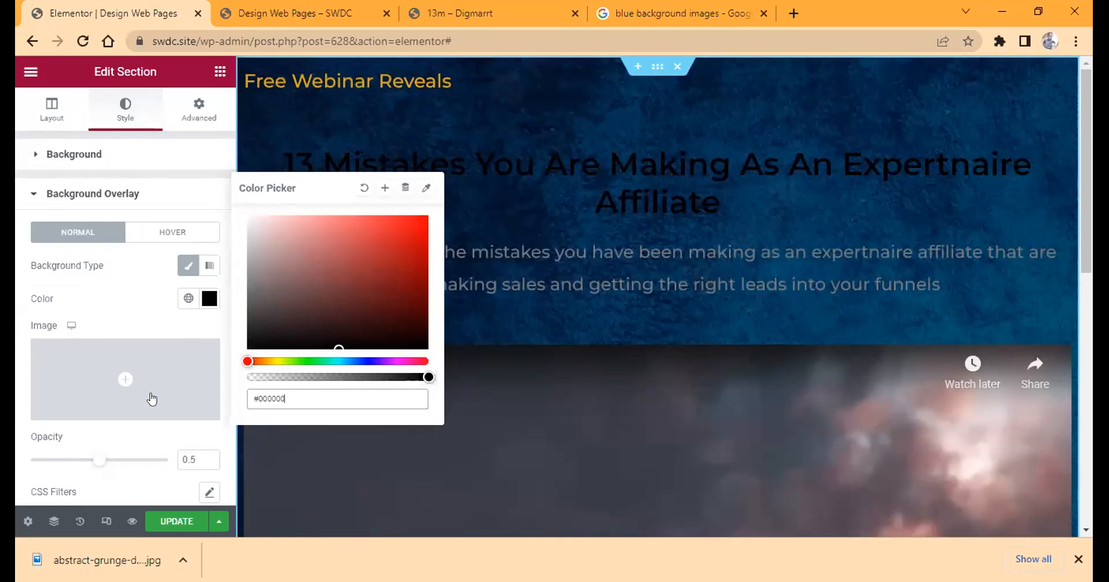
left_click(229, 309)
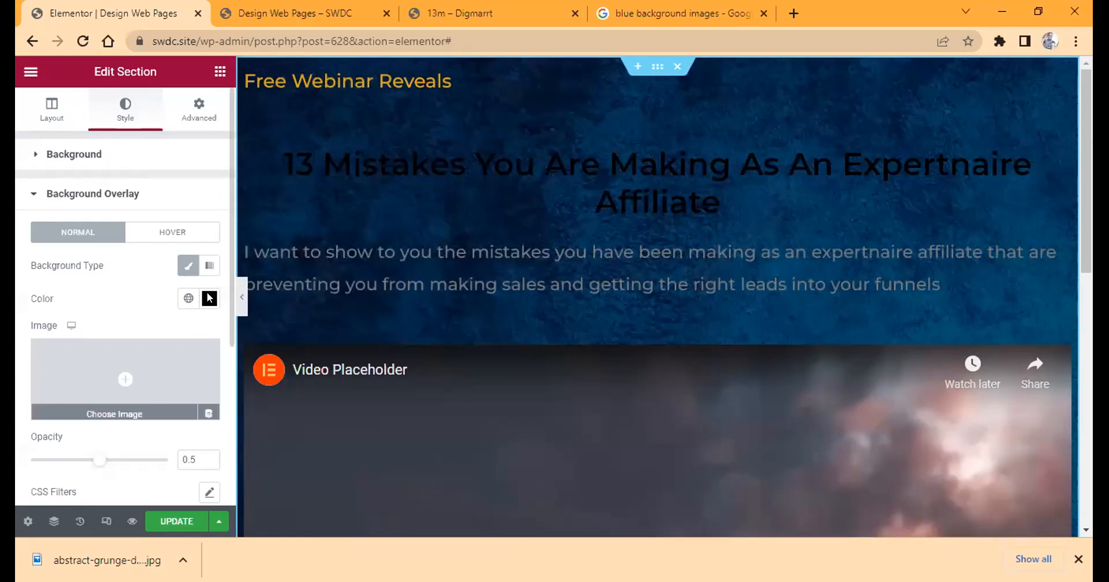
Set the section's background overlay opacity to 0.75.
scroll(209, 298, "down", 3)
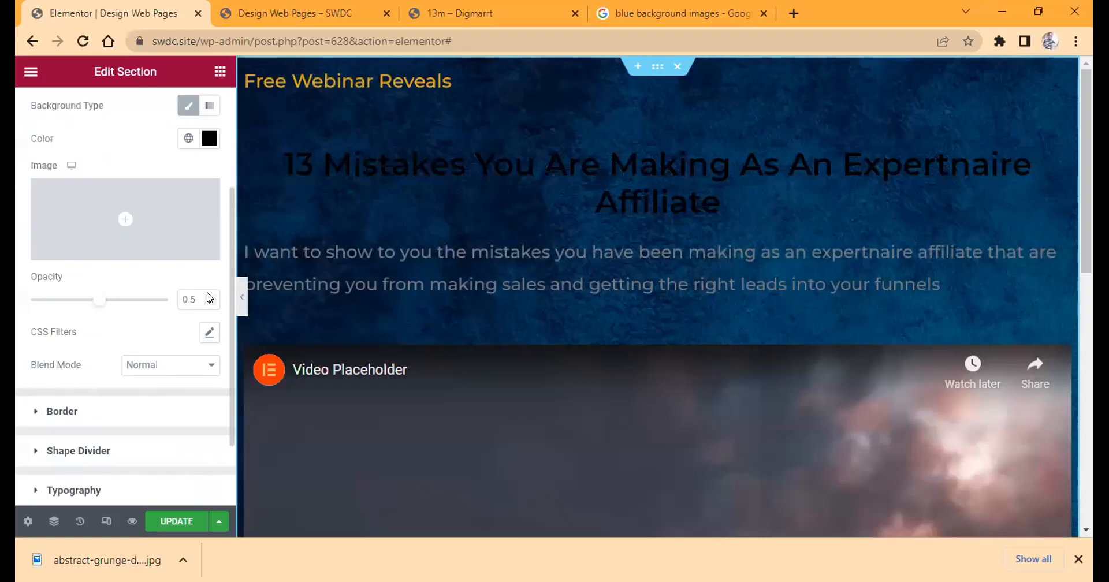
left_click(209, 296)
left_click(208, 294)
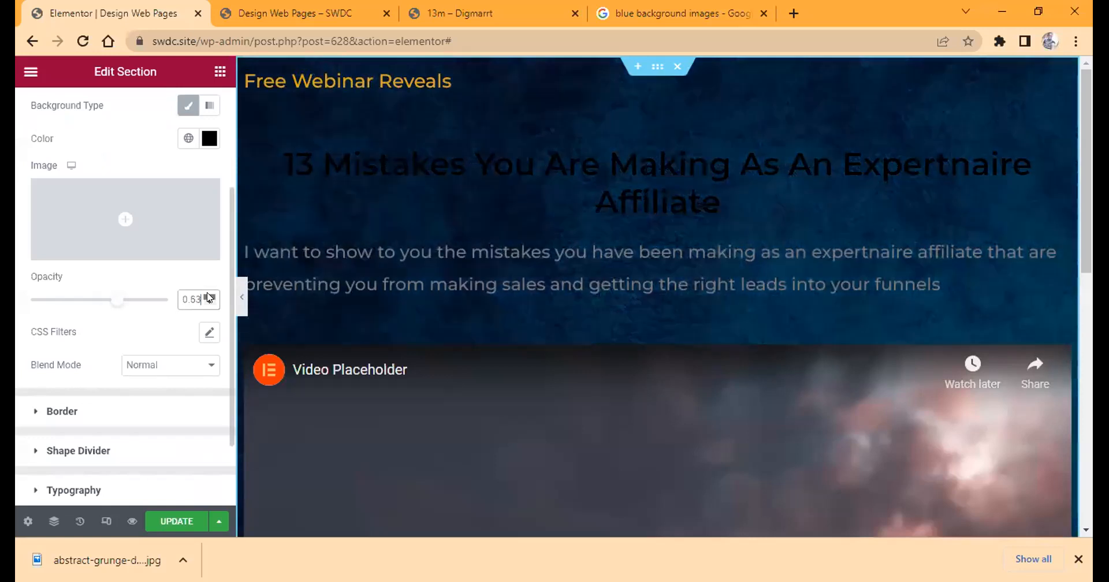
left_click(209, 296)
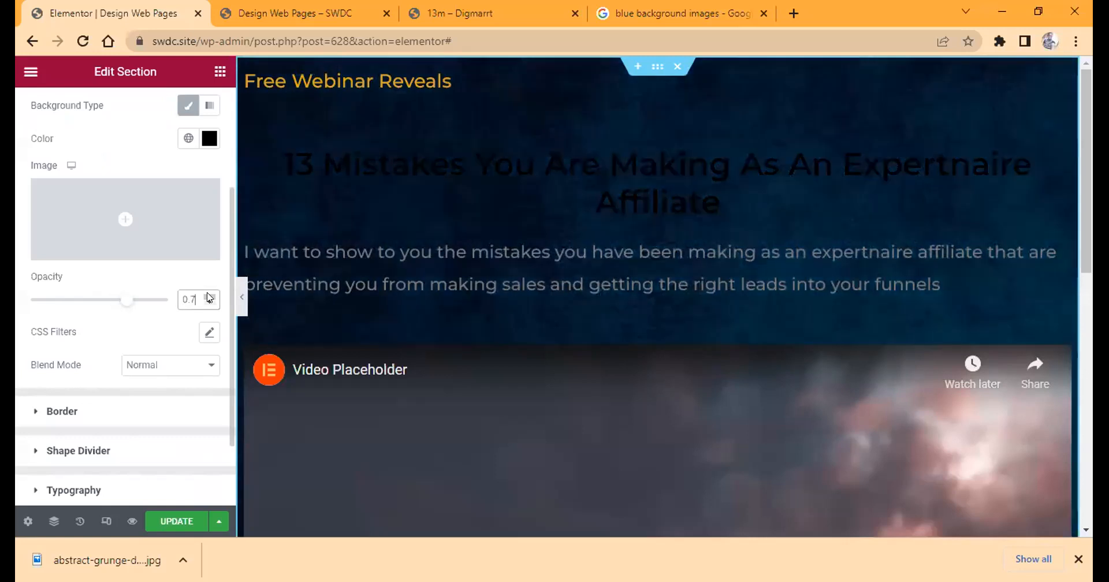
type("5")
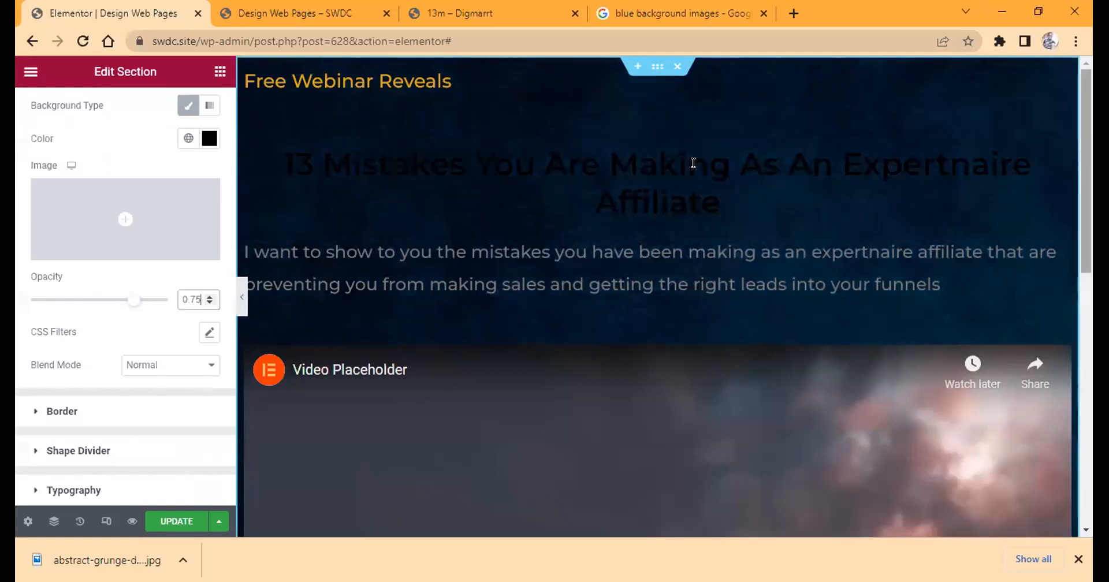
Set the "13 Mistakes" heading's text colour to white, #FFFFFF.
left_click(365, 181)
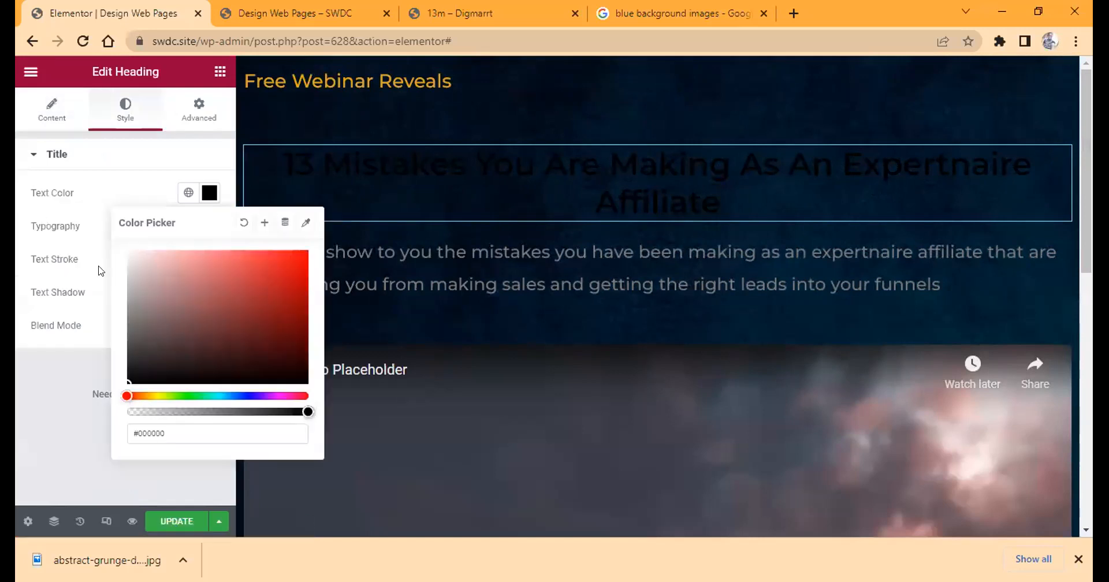
left_click_drag(101, 271, 123, 246)
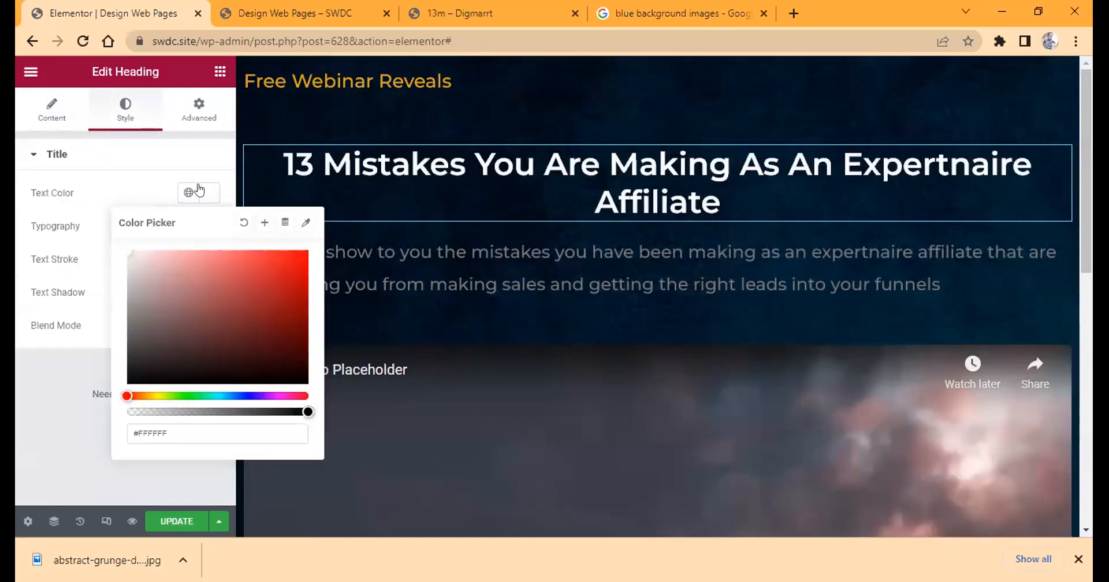
Set the text colour of the paragraph below the heading to semi-transparent white, #FFFFFFAB.
left_click(413, 265)
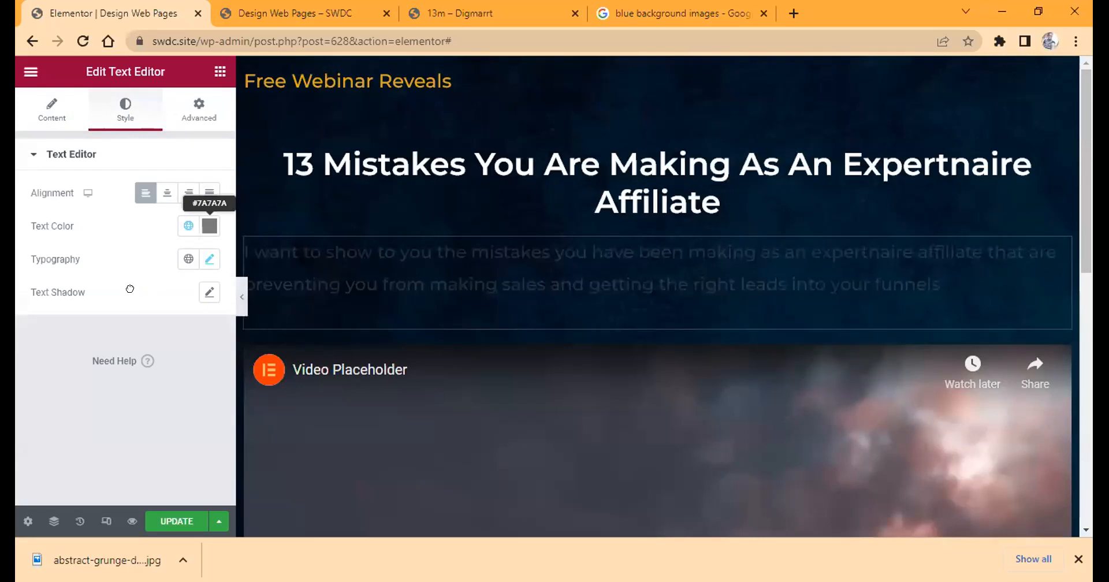
left_click_drag(130, 289, 137, 294)
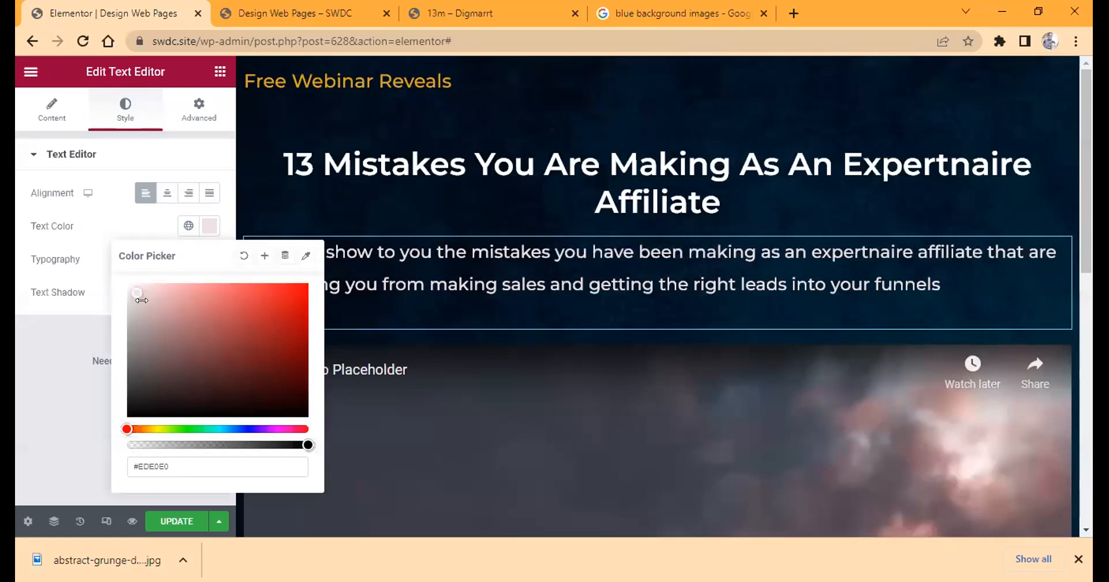
left_click_drag(138, 300, 129, 285)
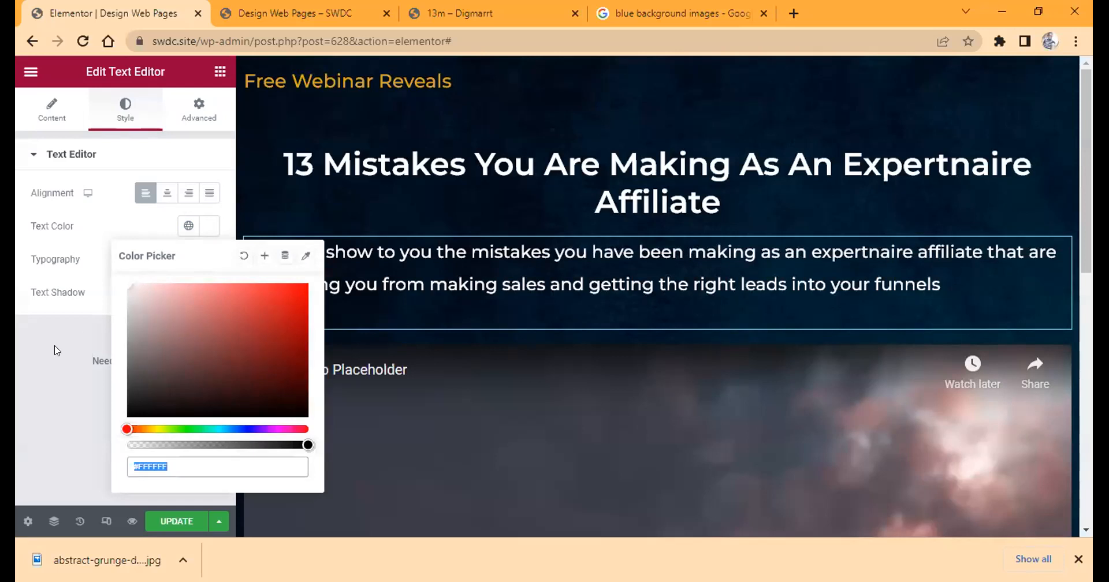
type("#FFFFFFAB")
left_click(180, 238)
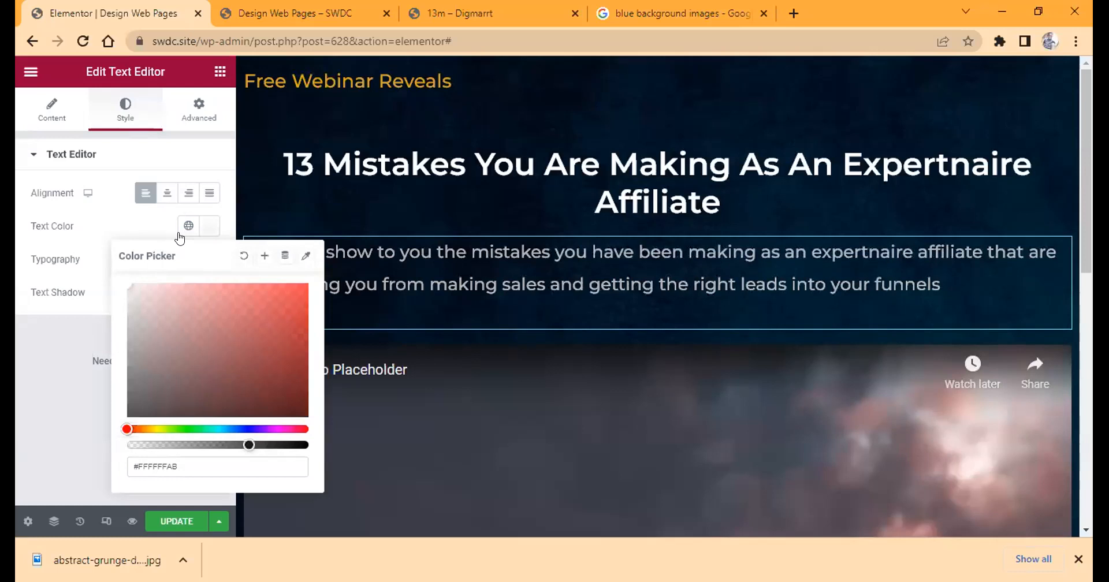
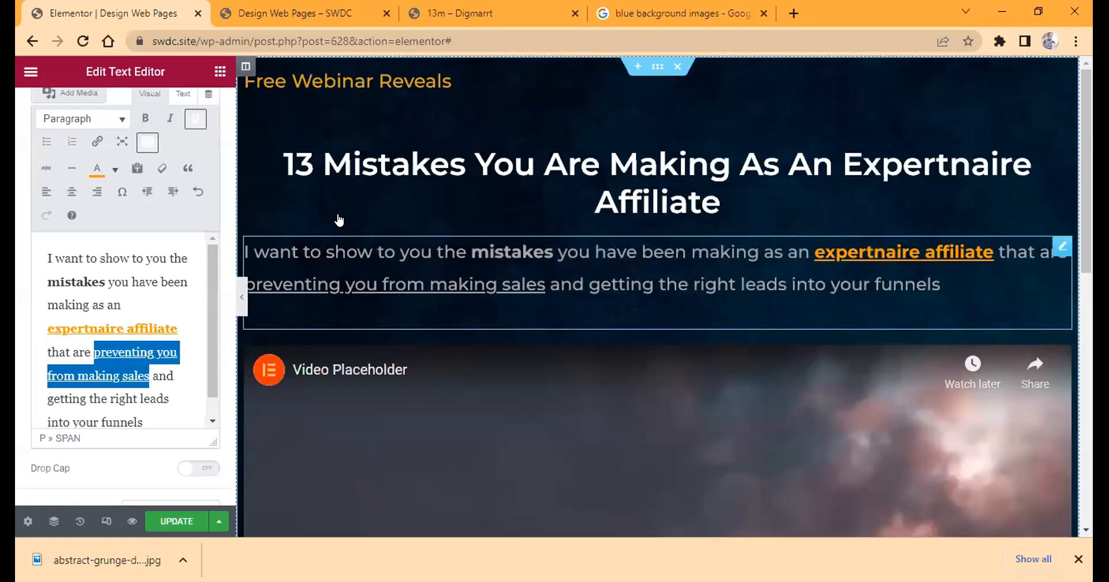
Save the page, reload its live version and check the layout from the headline down to the video.
key("ctrl+s")
key("ctrl+Tab")
left_click(79, 45)
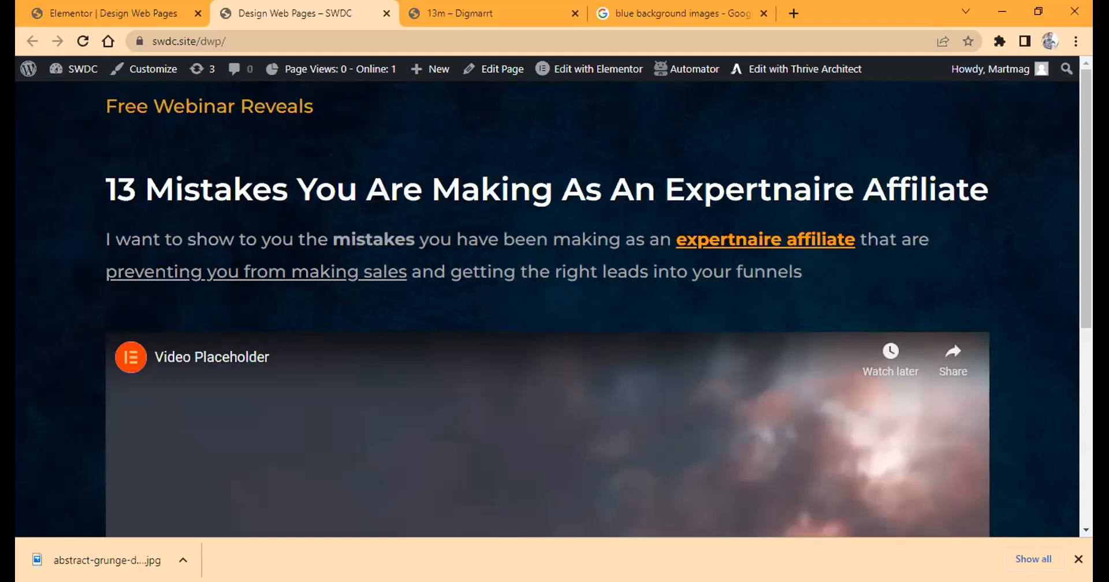
scroll(1062, 283, "down", 4)
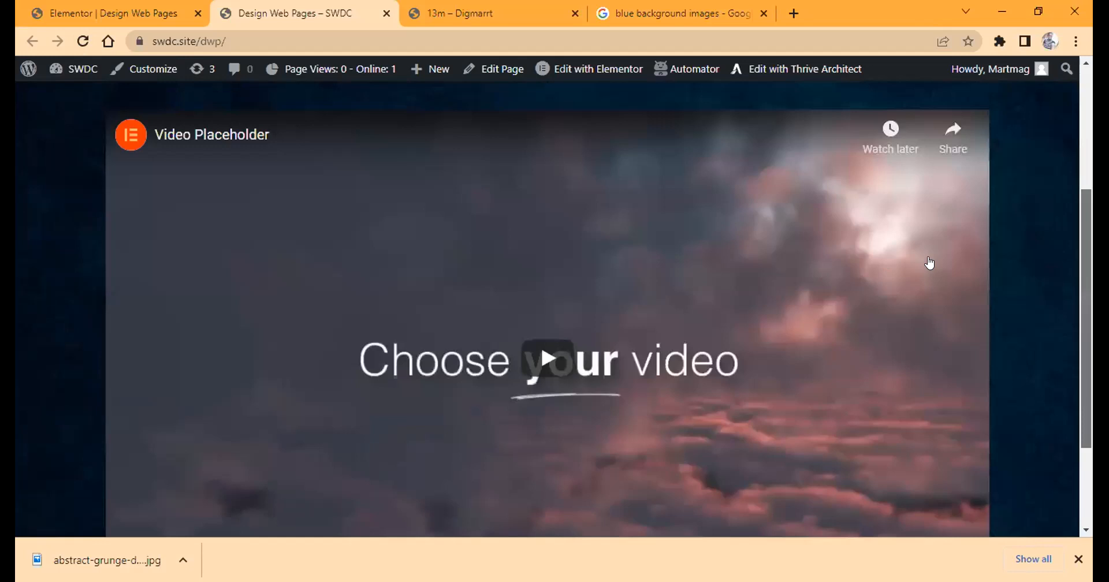
left_click_drag(928, 262, 923, 261)
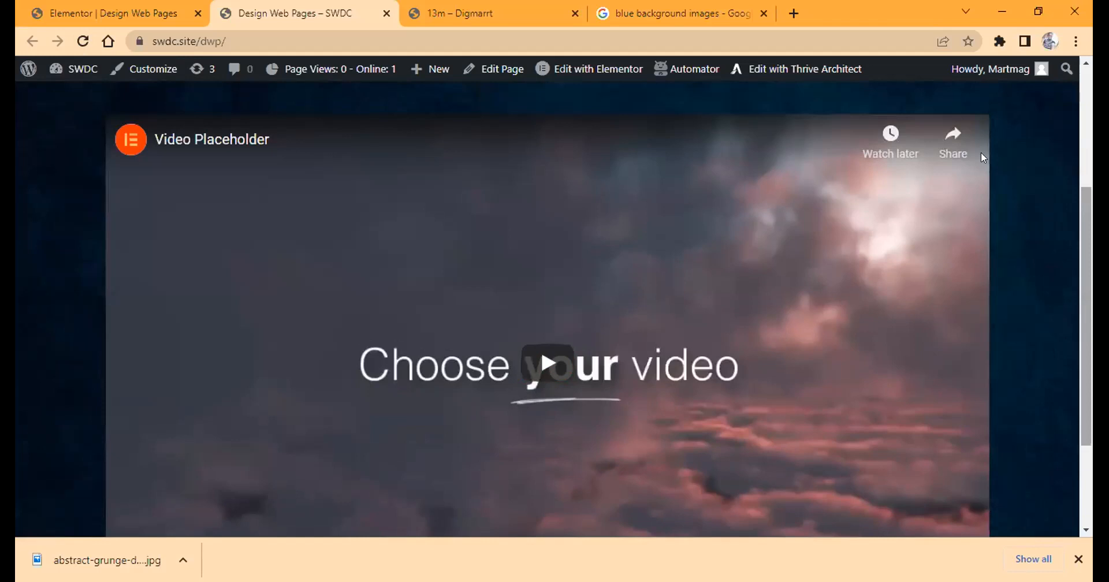
scroll(981, 156, "up", 4)
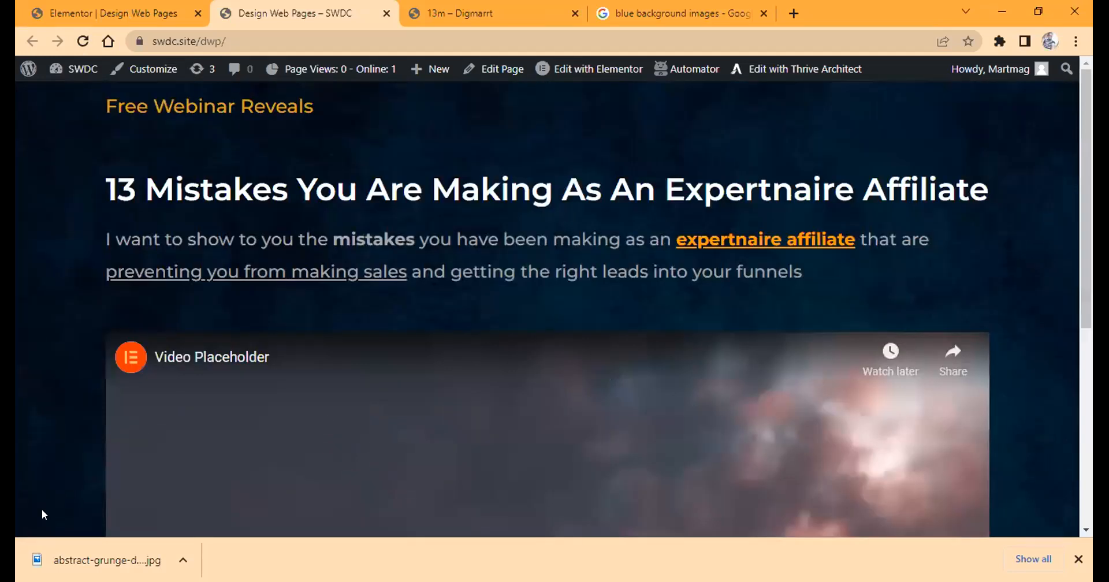
Preview the page in the editor's mobile layout, examining the headline, paragraph and video placeholder.
key("ctrl+shift+Tab")
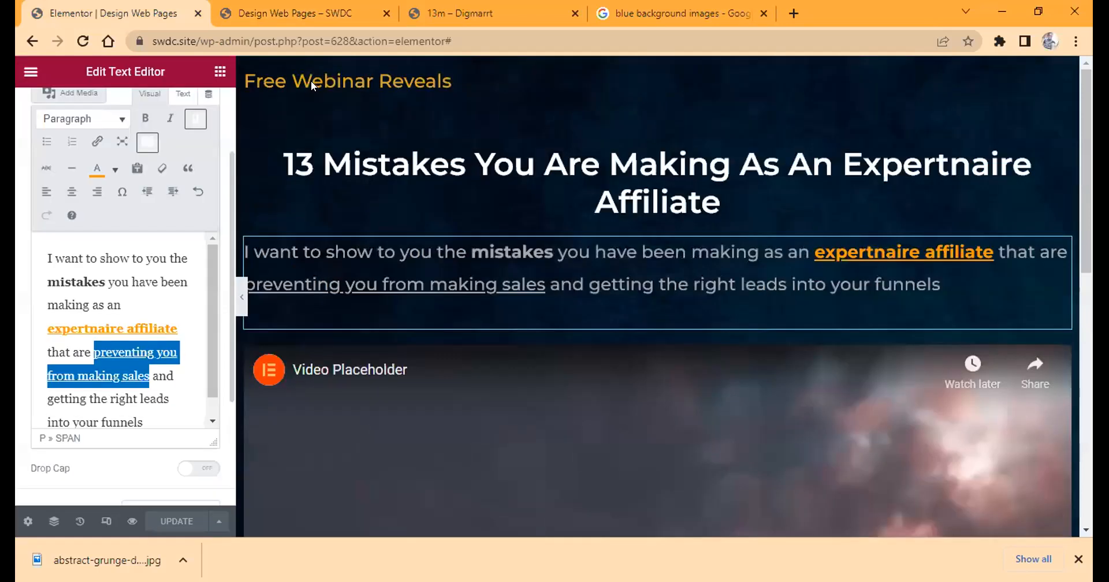
key("ctrl+shift+m")
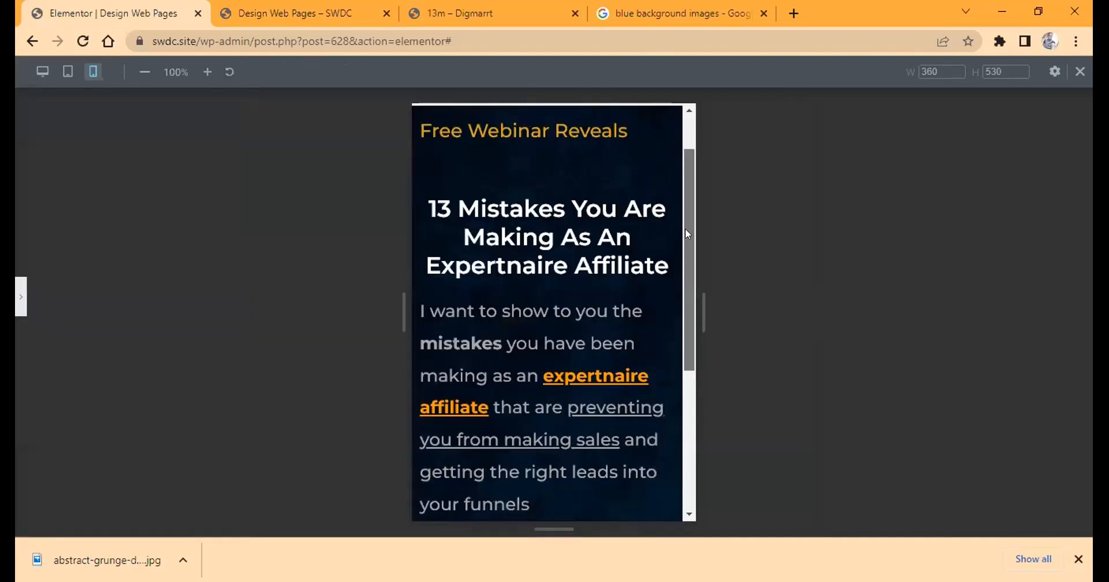
scroll(686, 233, "down", 3)
scroll(640, 197, "up", 2)
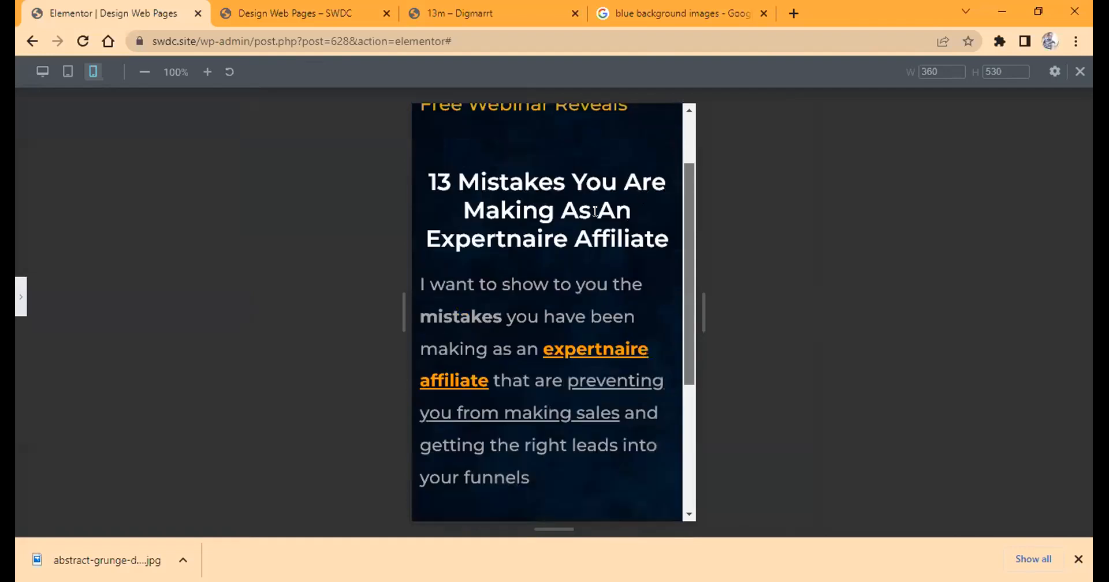
scroll(578, 209, "up", 1)
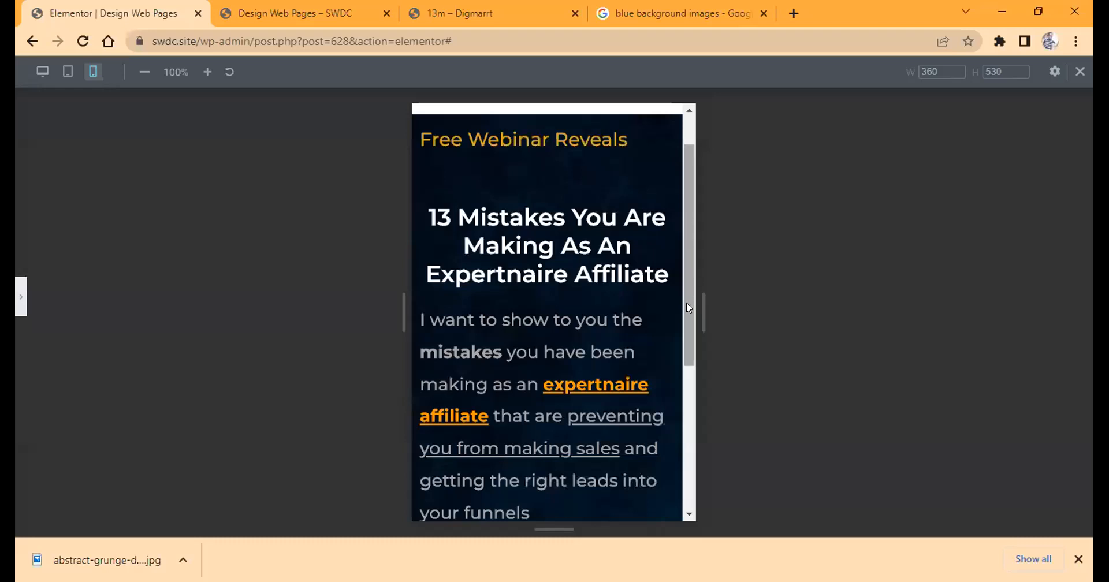
left_click_drag(686, 304, 664, 354)
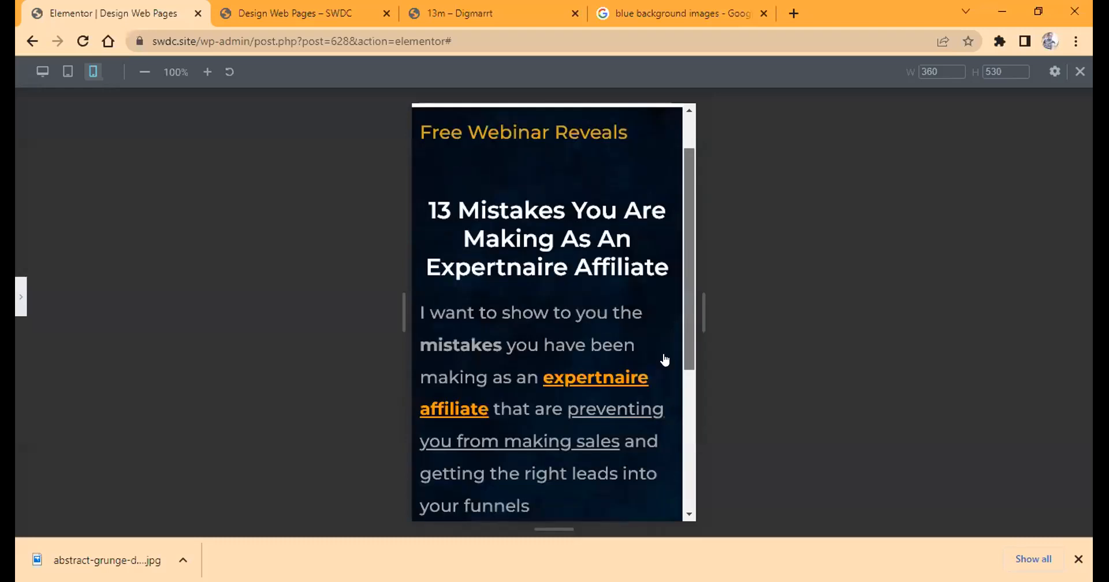
scroll(555, 242, "down", 3)
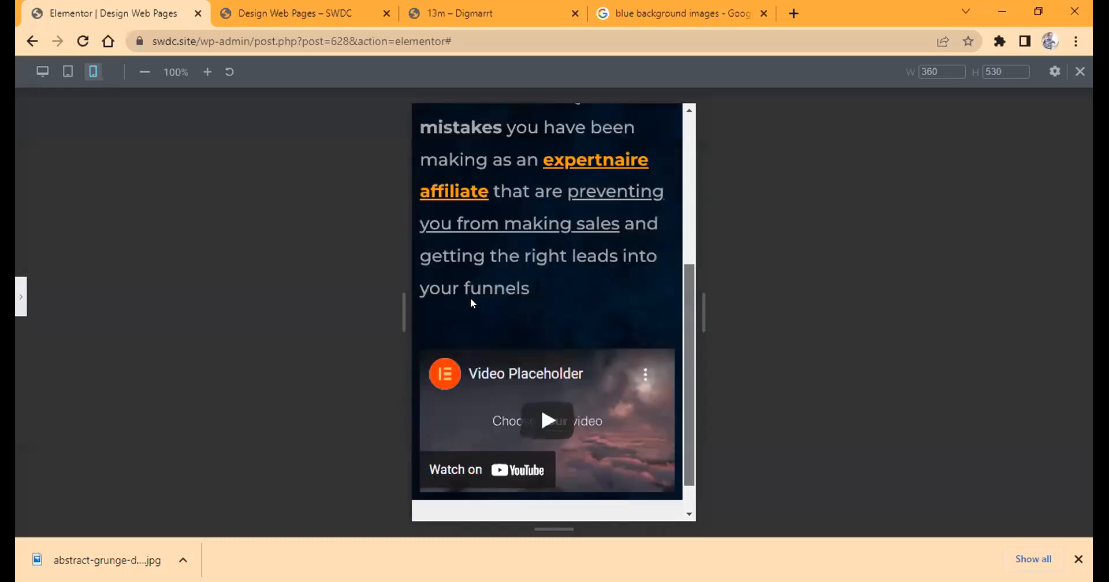
scroll(508, 289, "down", 1)
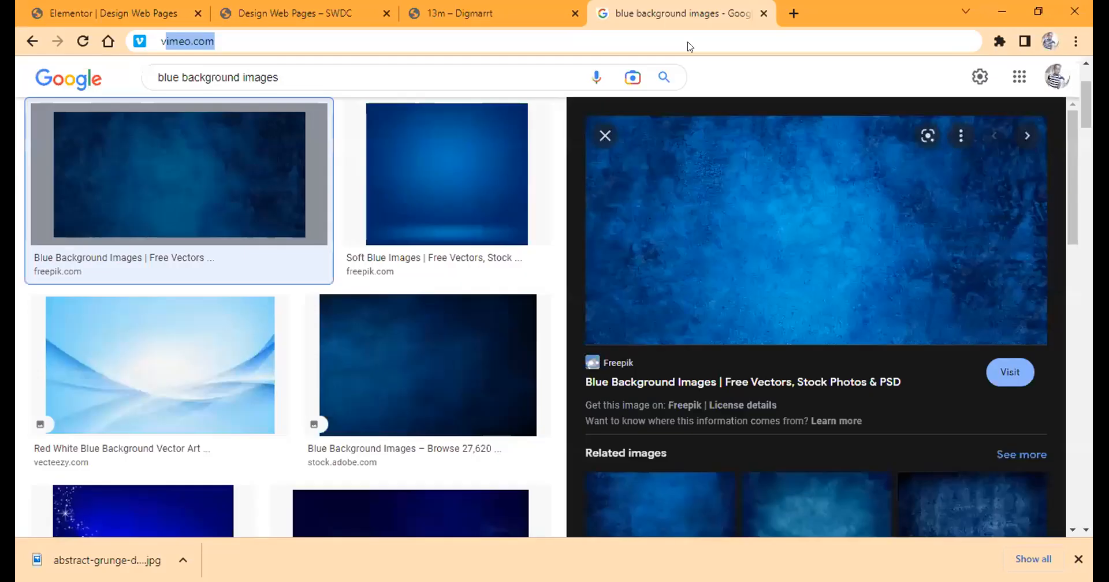
Search the web for victorydm in the browser tab holding the blue background image results.
type("ictory")
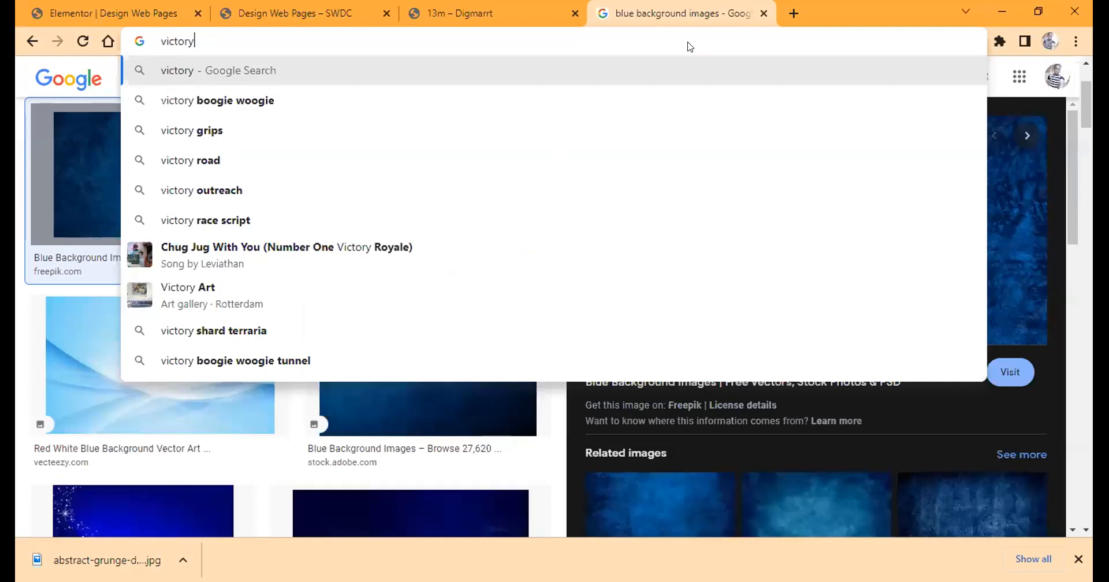
type("dm")
key("Return")
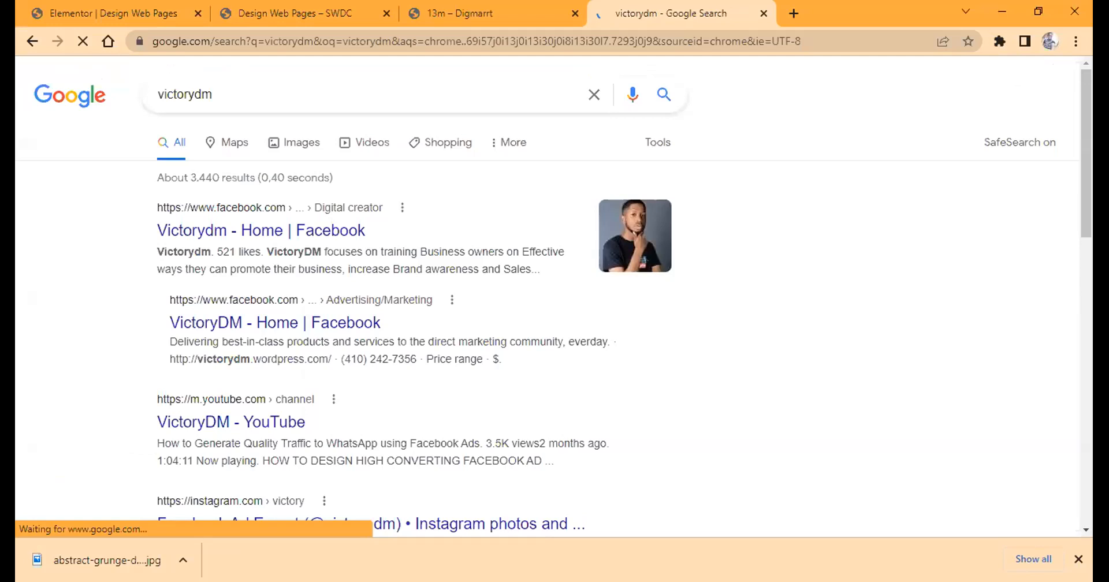
Open victorydm.online/updated, proceeding past the certificate warning, and examine the landing page down to the free video call to action.
scroll(210, 227, "down", 5)
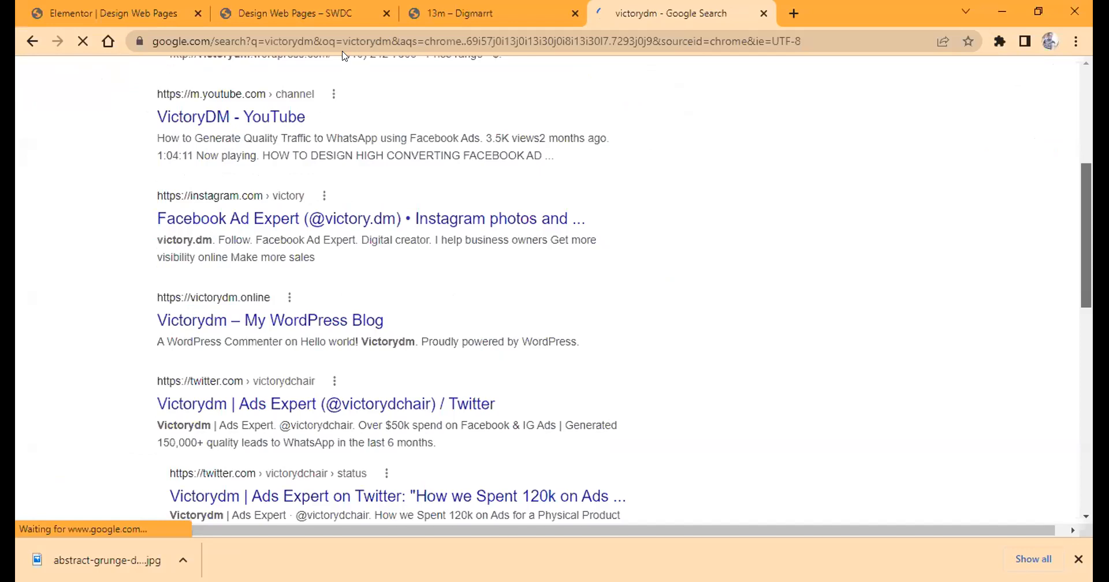
scroll(344, 55, "down", 2)
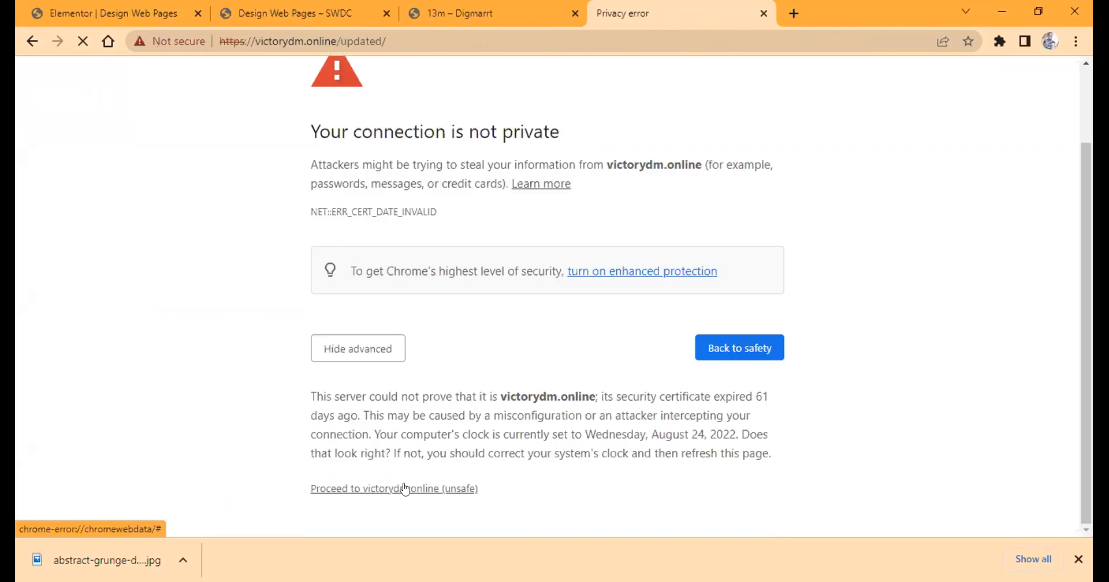
left_click(335, 491)
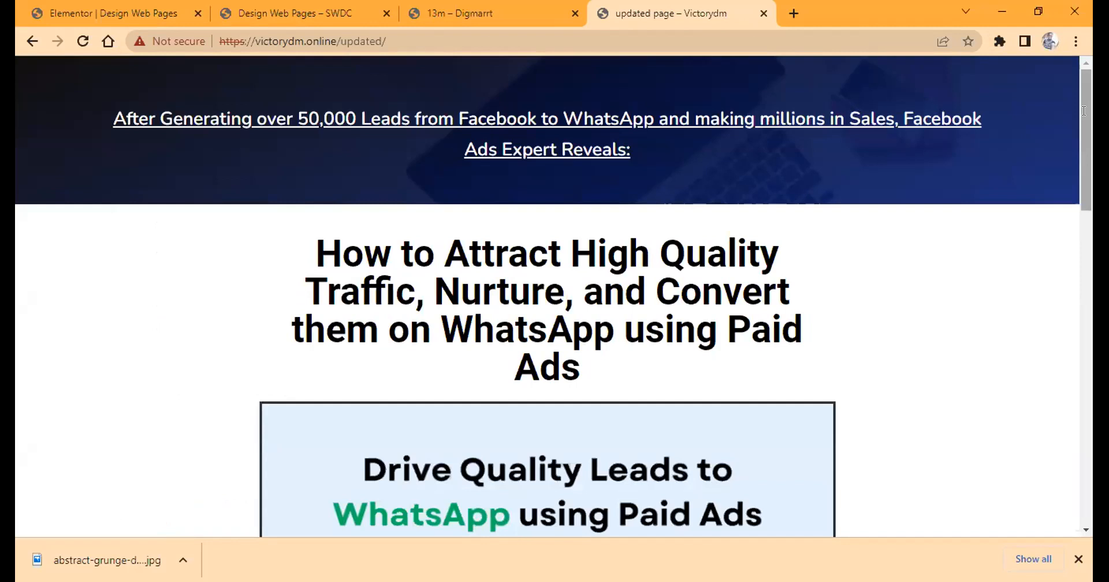
left_click(1086, 287)
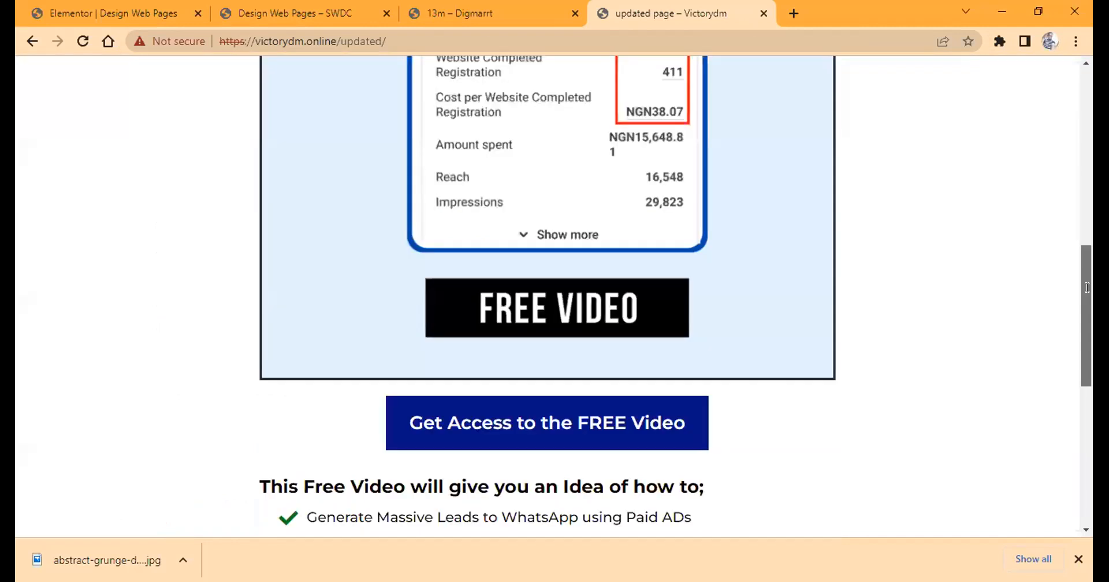
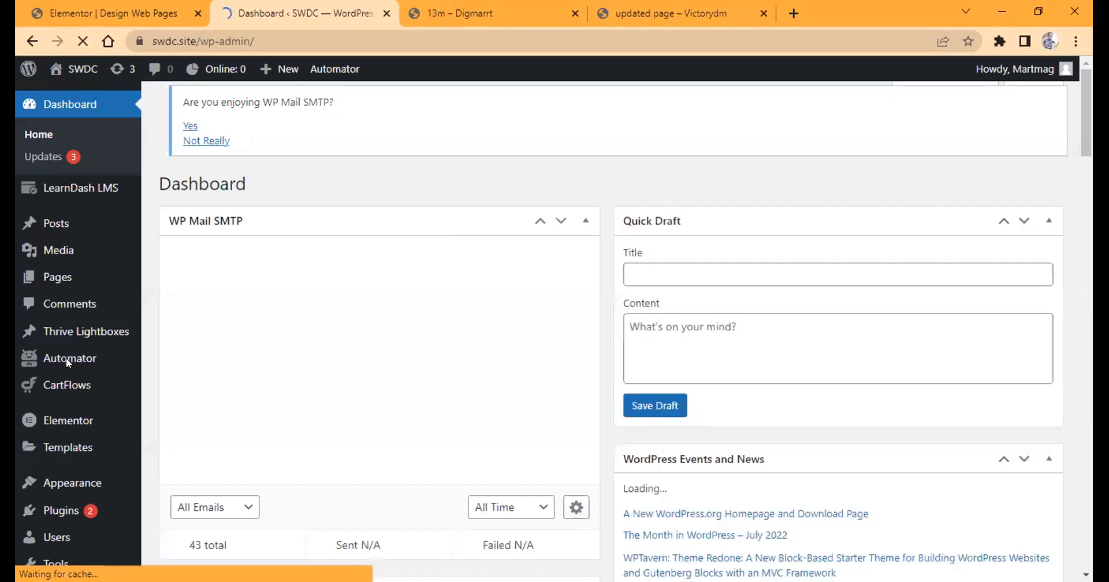
Open the site's general settings and writing settings, examining the writing options down to Update Services.
scroll(66, 358, "down", 5)
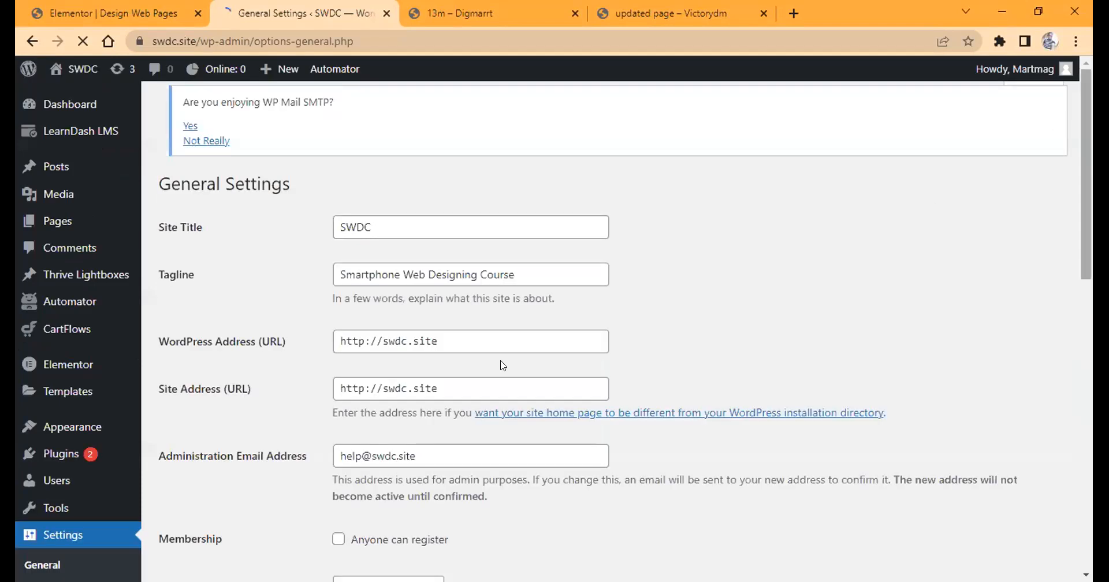
scroll(503, 365, "down", 1)
left_click(41, 508)
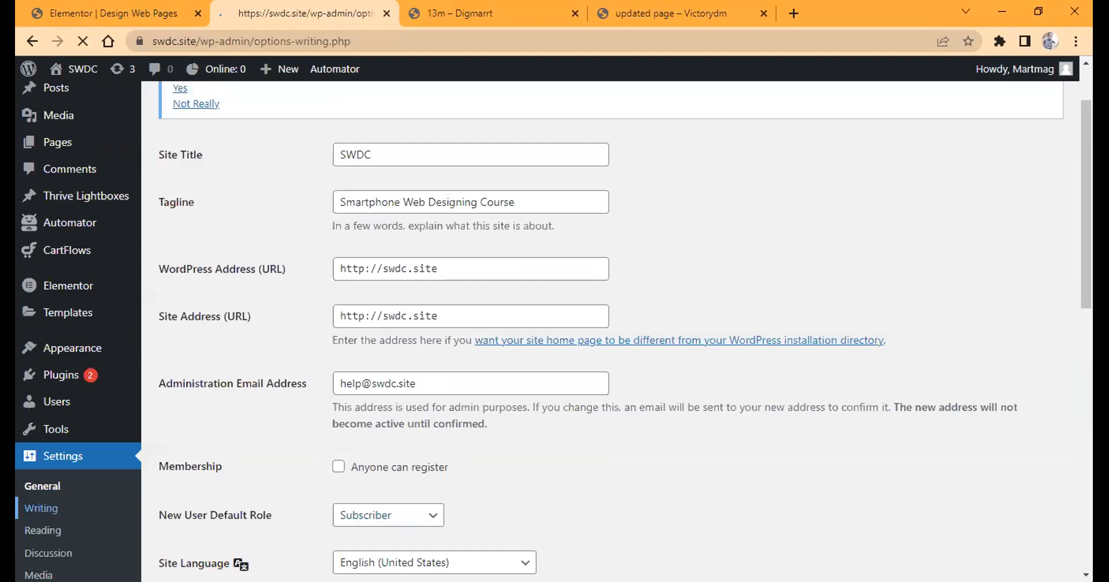
scroll(715, 336, "down", 2)
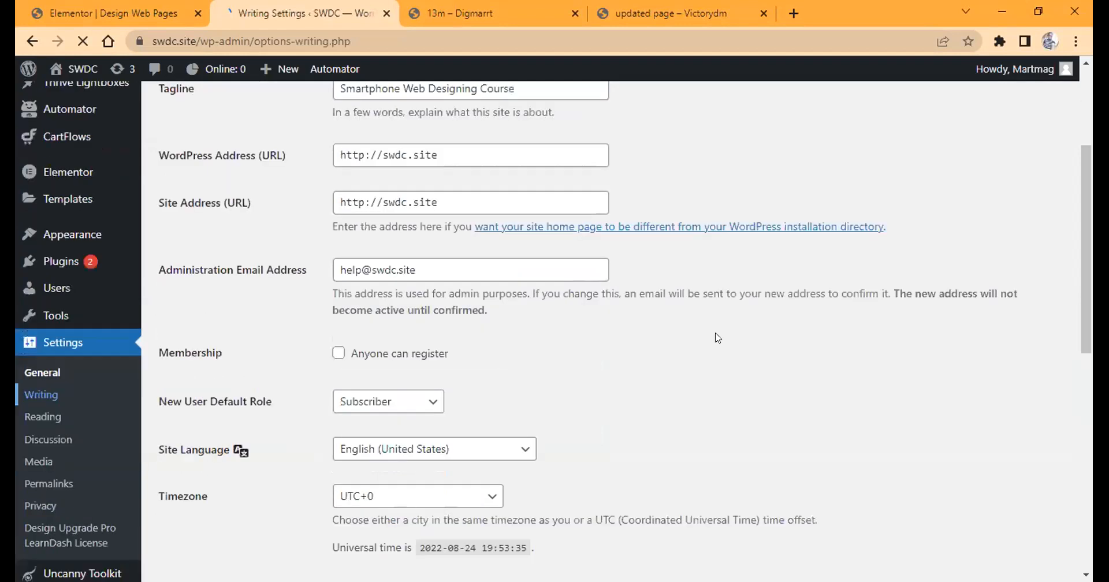
scroll(90, 309, "down", 4)
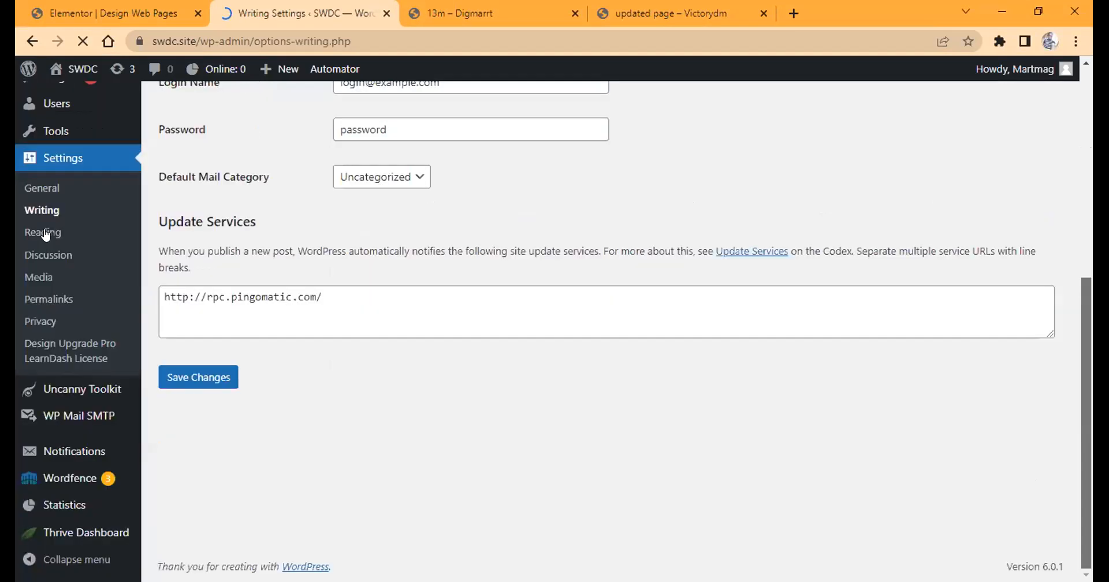
Open the reading settings and examine the blog page, feed and search engine visibility options.
left_click(46, 233)
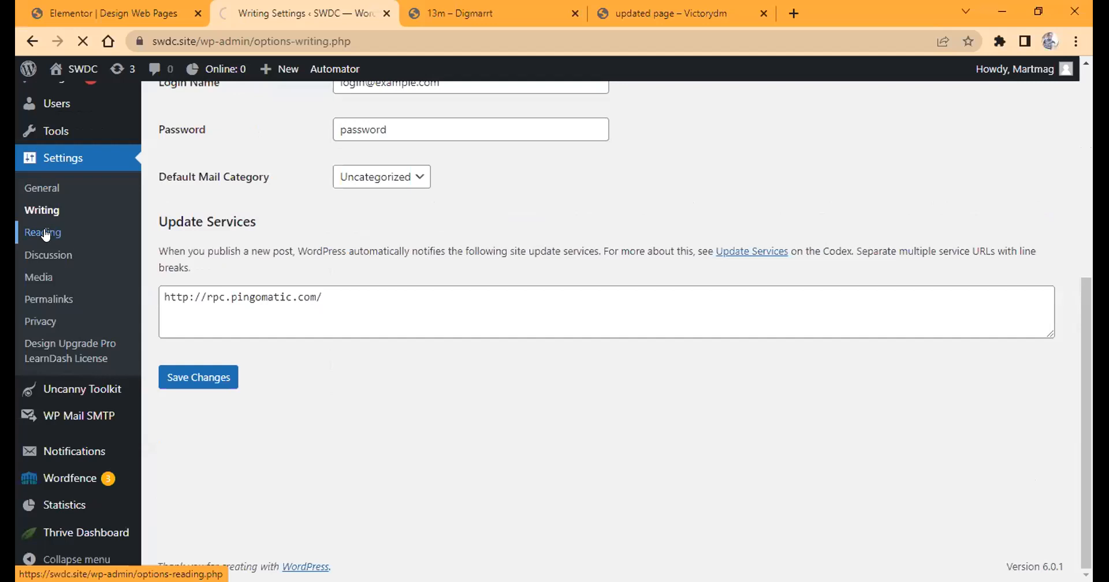
scroll(555, 324, "down", 4)
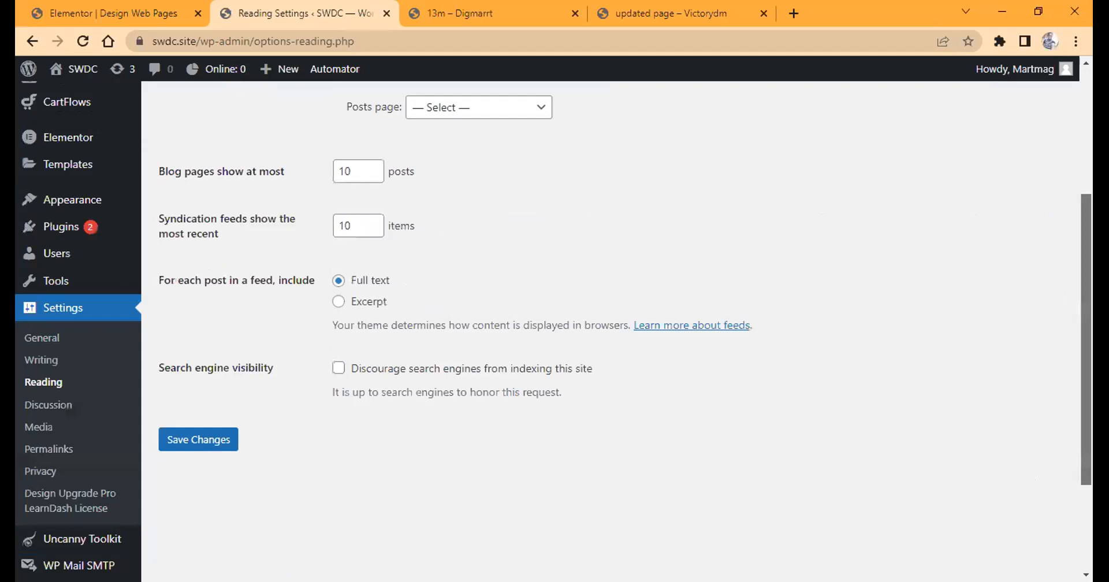
scroll(554, 324, "down", 1)
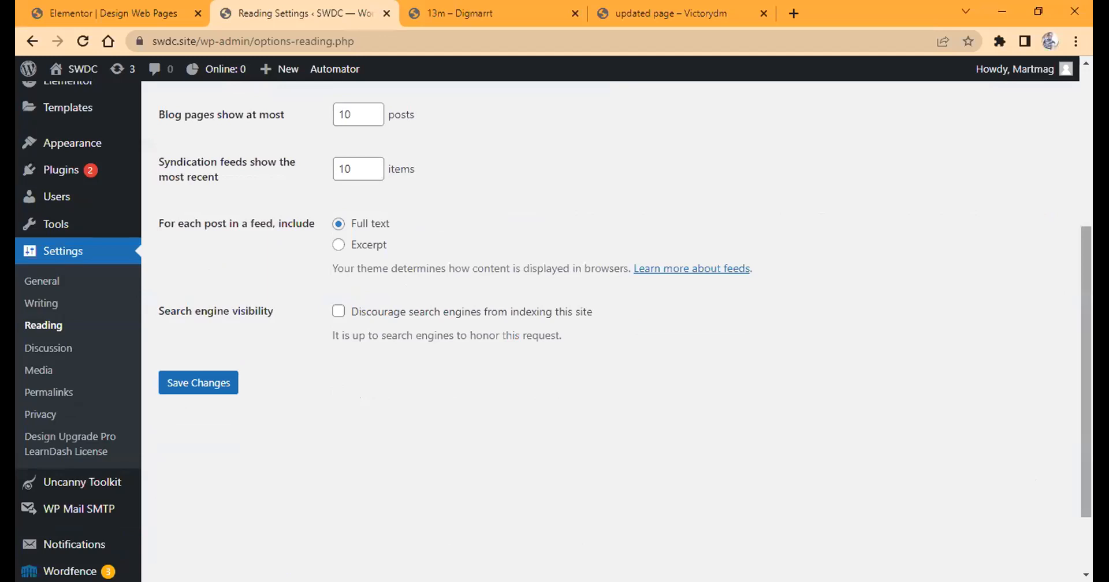
Open the discussion settings and examine the default post, comment, email notification and comment approval options.
left_click(49, 349)
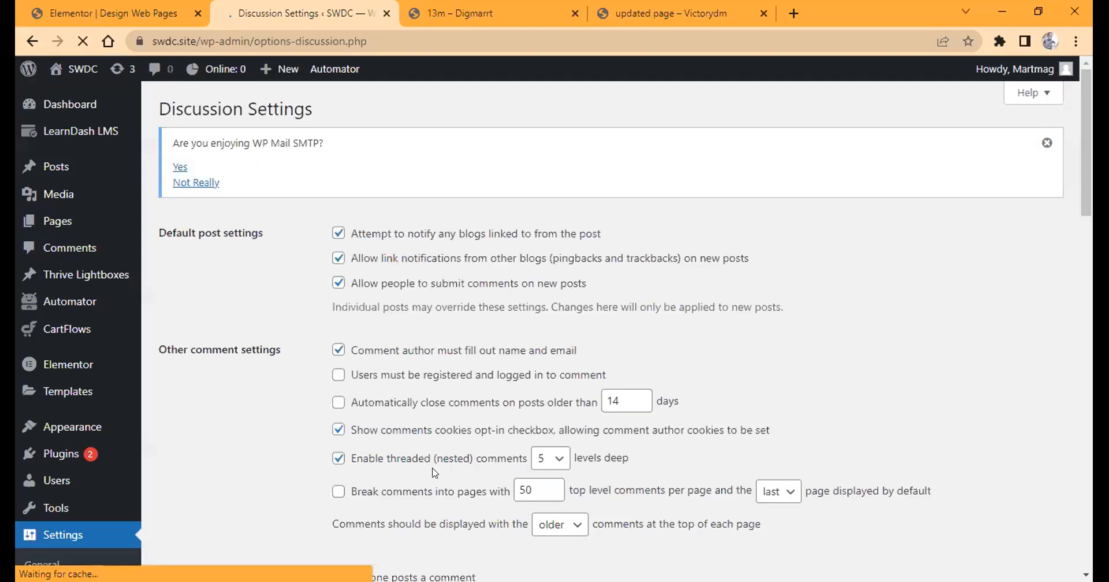
scroll(434, 473, "down", 3)
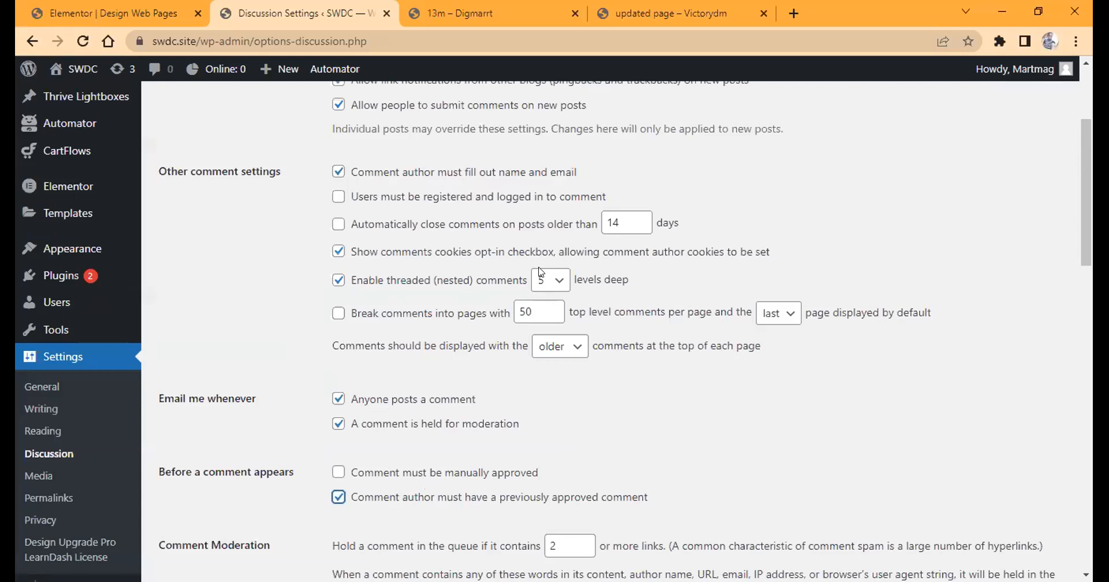
scroll(540, 272, "up", 3)
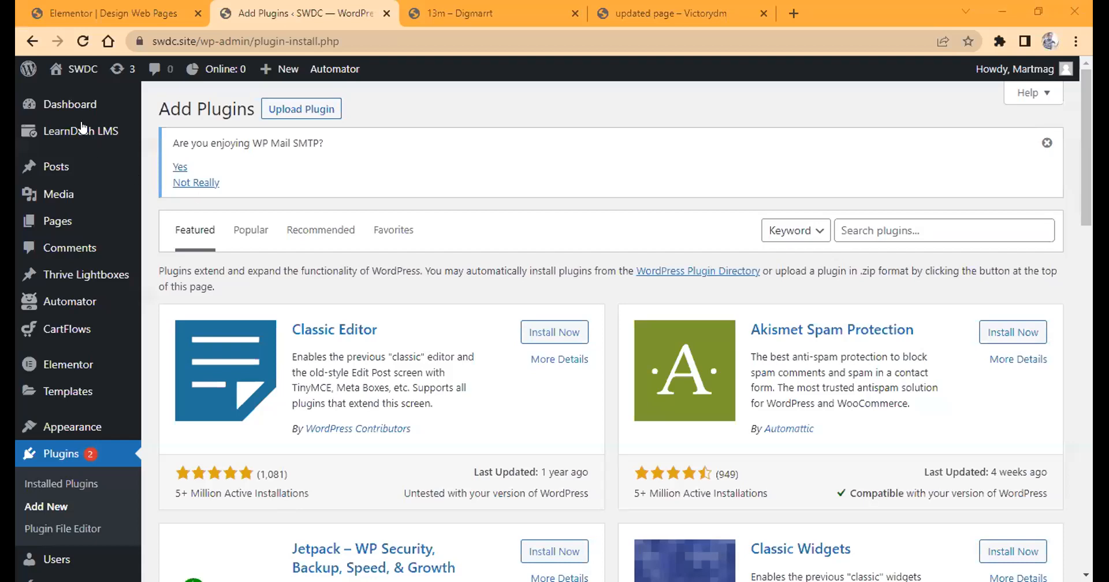
Return from the Add Plugins page to the WordPress dashboard and open its Updates page.
left_click(64, 107)
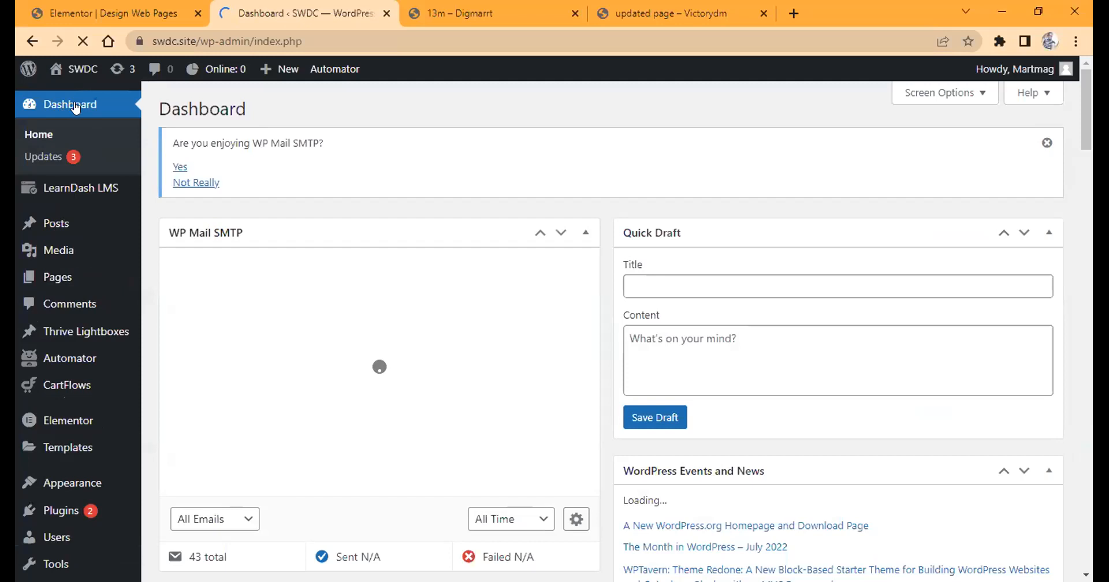
left_click(38, 159)
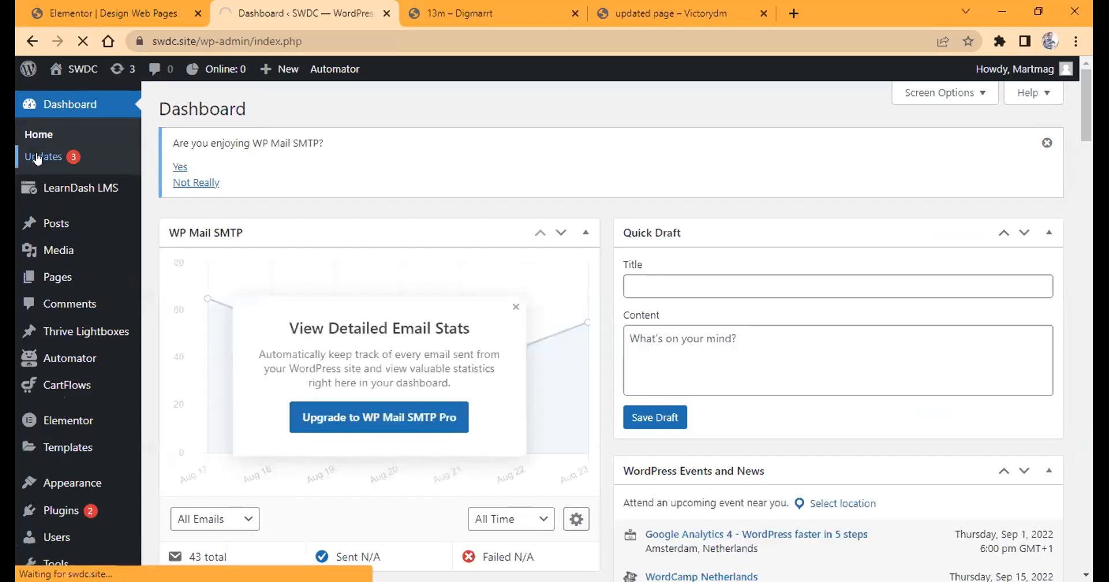